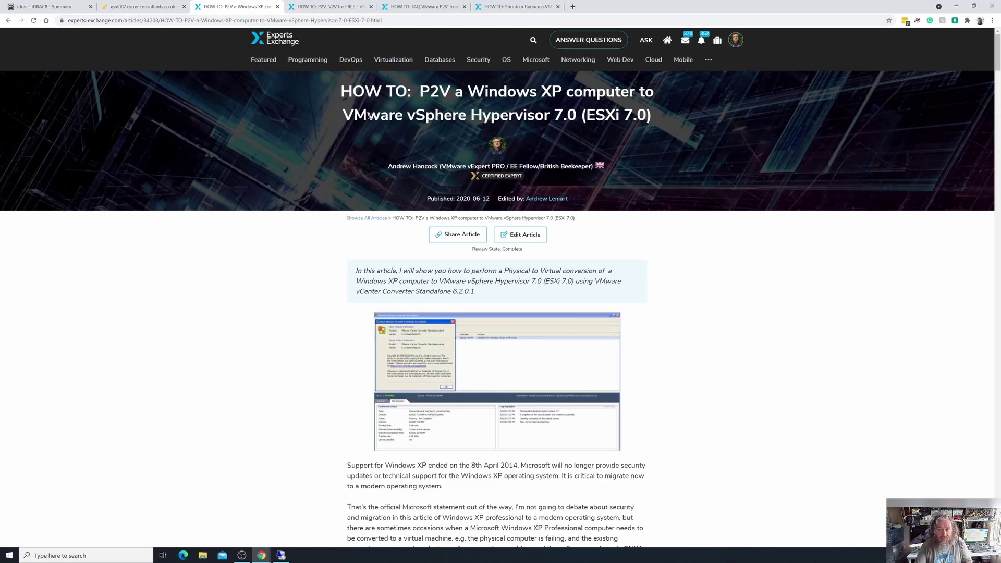
Review the 'P2V, V2V for FREE' article, then switch to the FAQ VMware P2V Troubleshooting article.
left_click(327, 6)
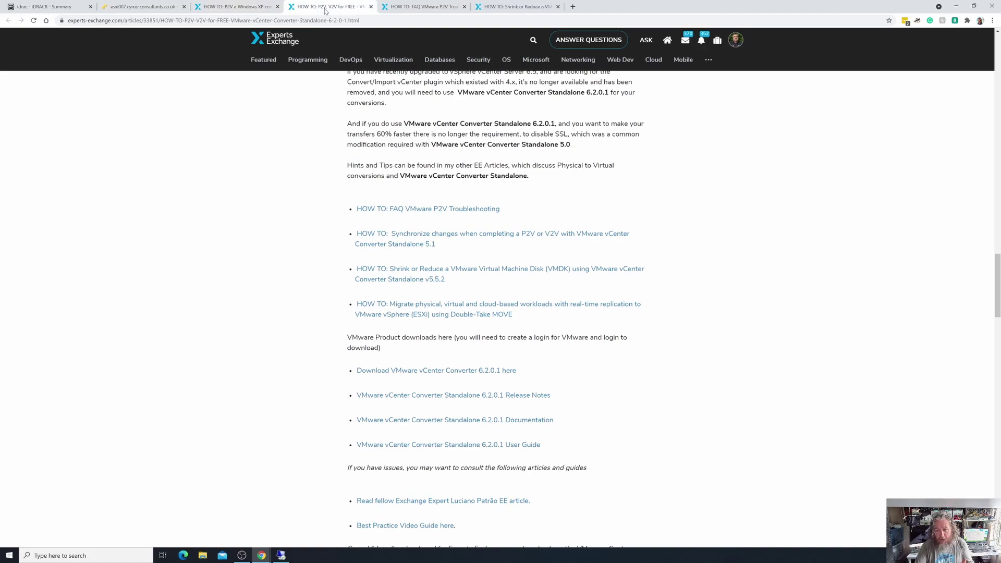
scroll(424, 175, "up", 18)
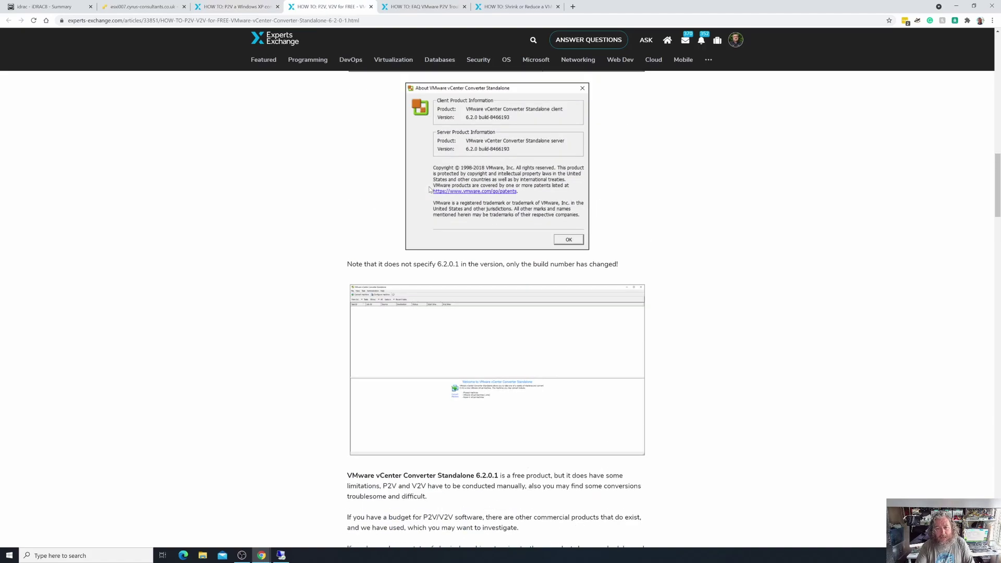
scroll(429, 188, "up", 15)
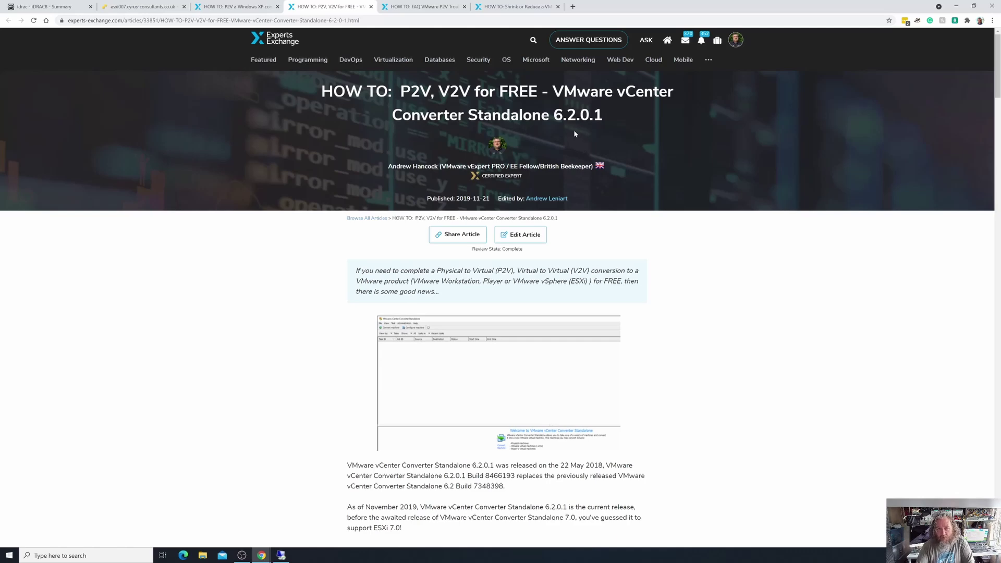
left_click(433, 6)
scroll(469, 208, "up", 8)
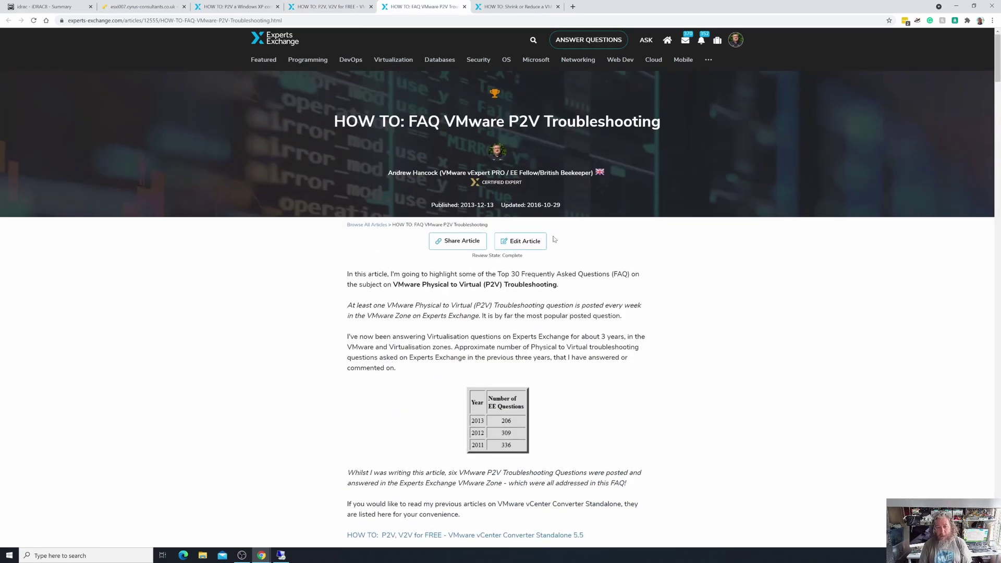
Scroll through the FAQ article, then return to the Windows XP to ESXi 7.0 P2V article.
scroll(553, 239, "down", 5)
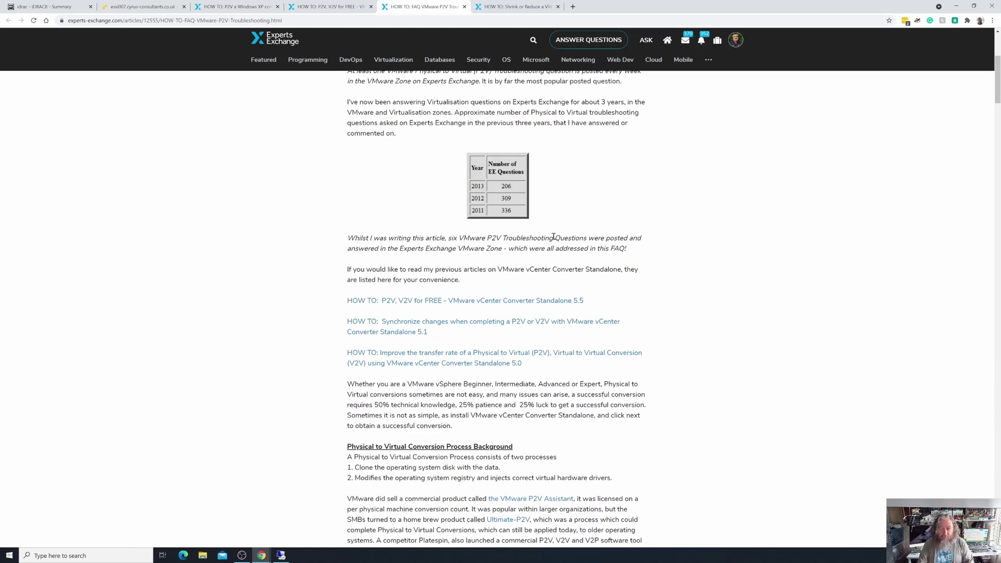
left_click(225, 6)
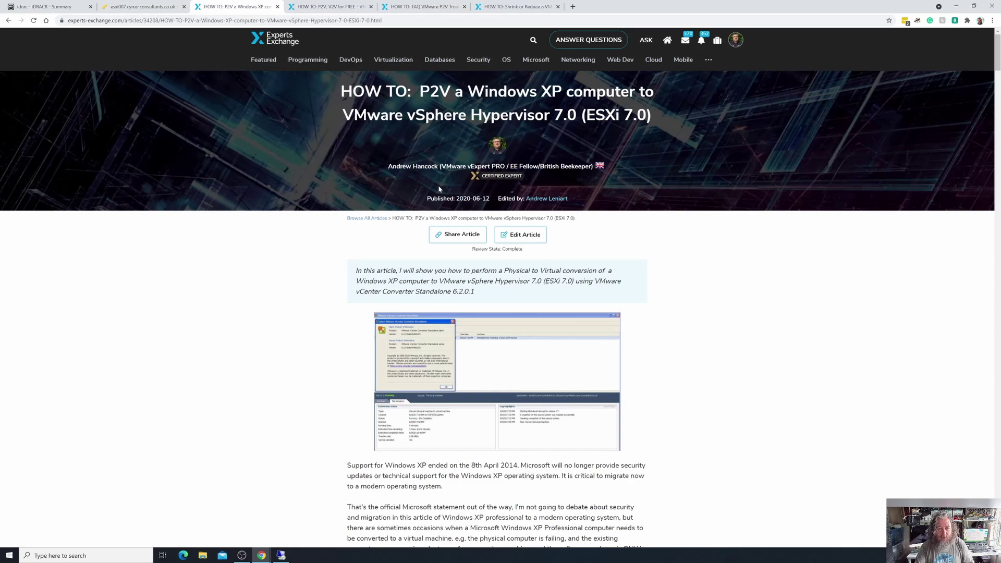
Flip past the P2V/V2V and FAQ articles to the 'Shrink or Reduce a VMDK' article.
left_click(318, 9)
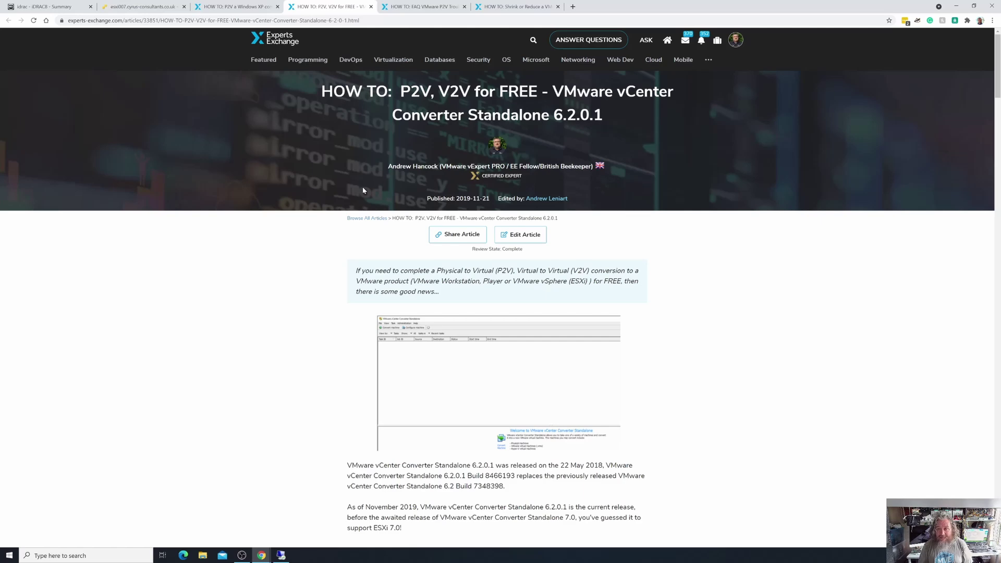
left_click(403, 10)
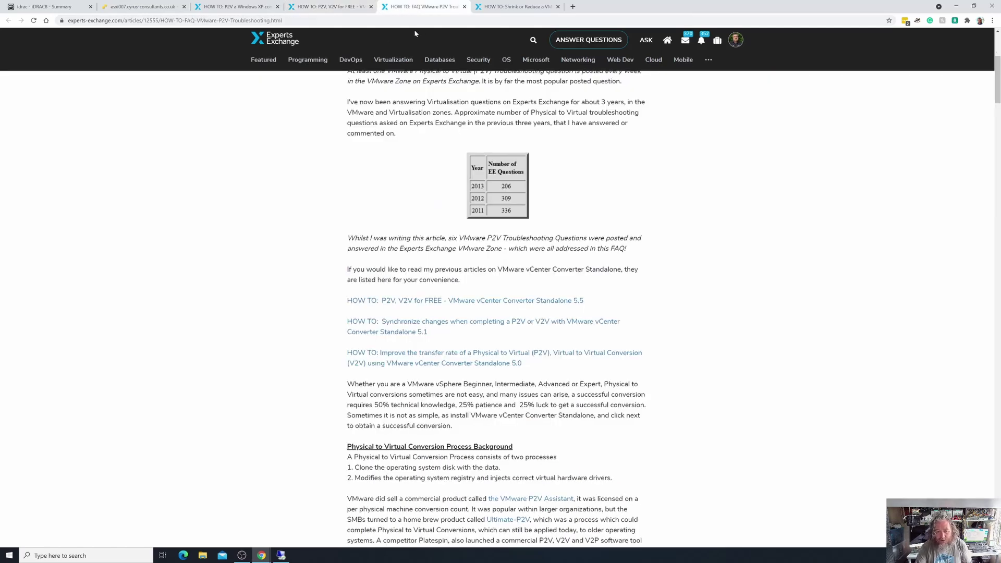
left_click(513, 7)
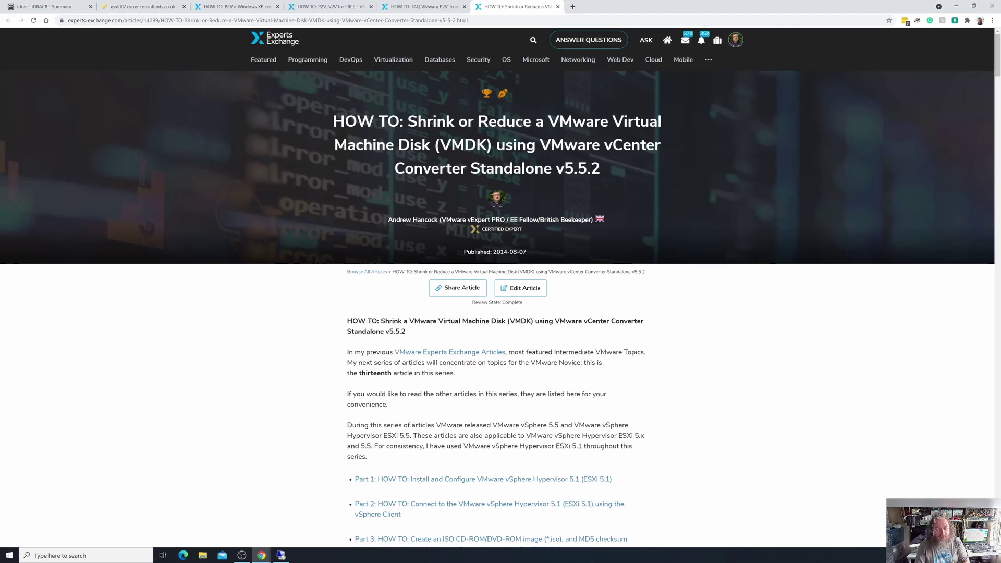
Switch to the esxi007 Host Client's Virtual Machines page listing nine VMs.
left_click(143, 7)
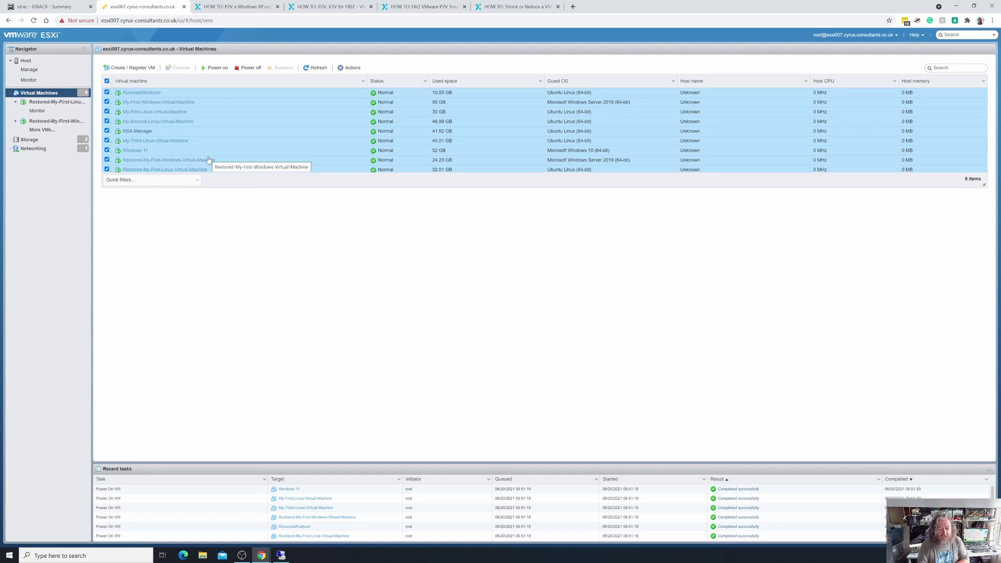
Bring the Remote Desktop session showing the Windows XP desktop to the front.
left_click(281, 555)
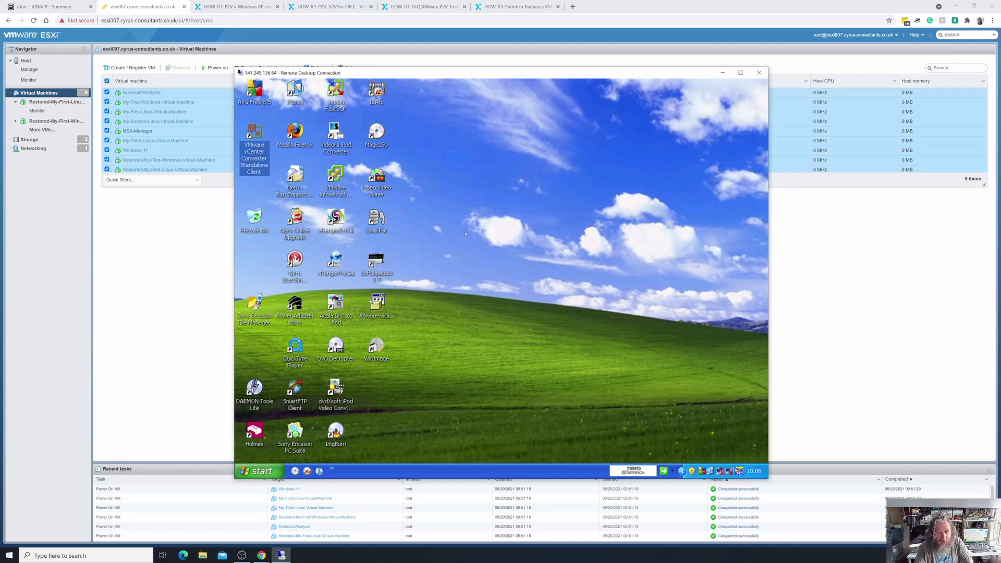
left_click(346, 186)
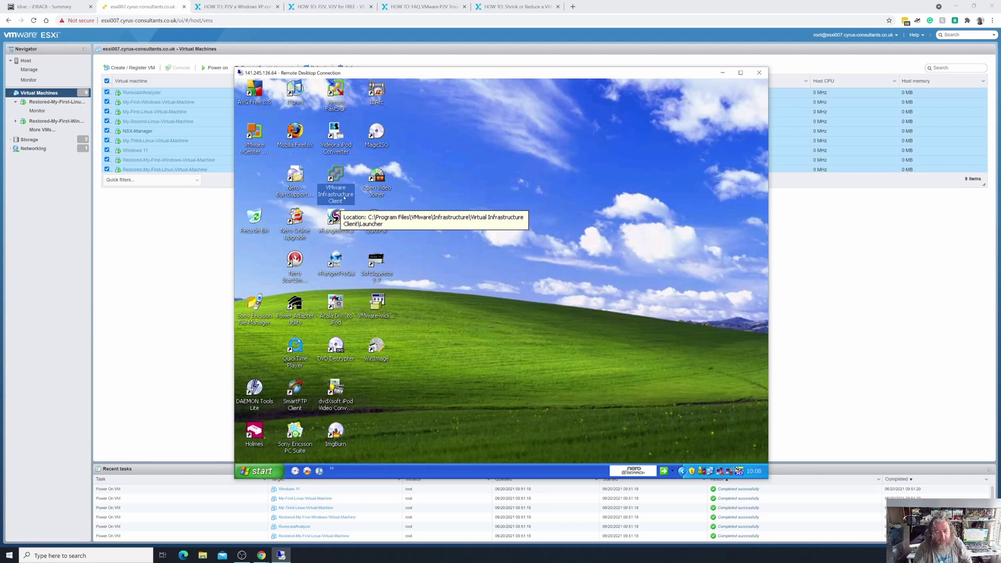
left_click(336, 265)
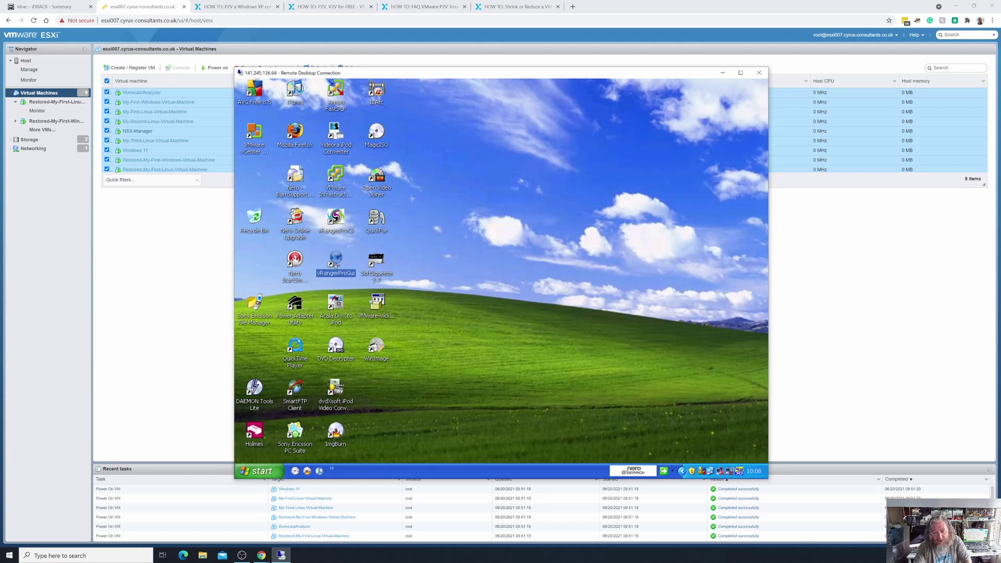
left_click(342, 227)
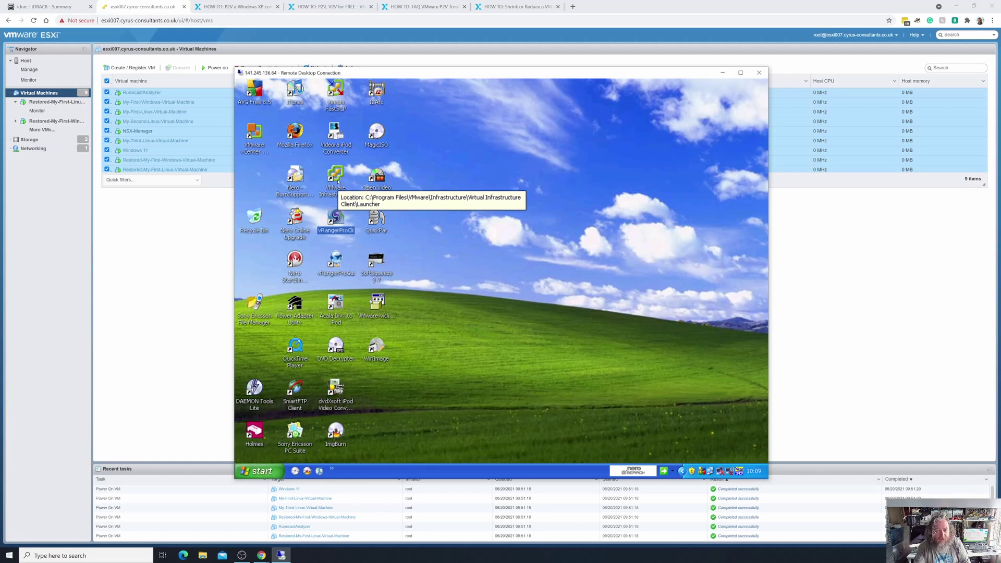
left_click(251, 156)
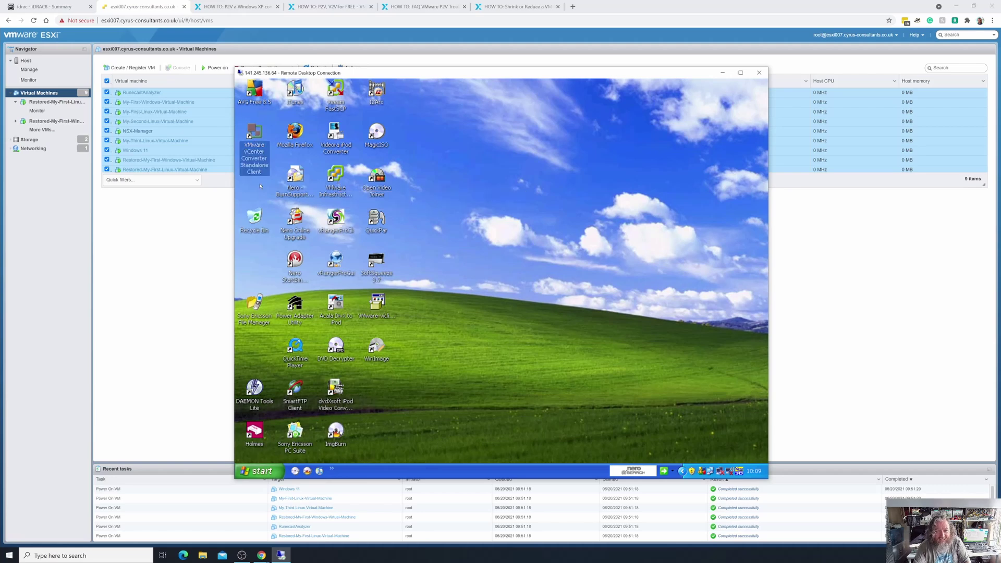
Launch vCenter Converter Standalone maximized, show its About info, then view the 'P2V, V2V for FREE' article.
double_click(255, 140)
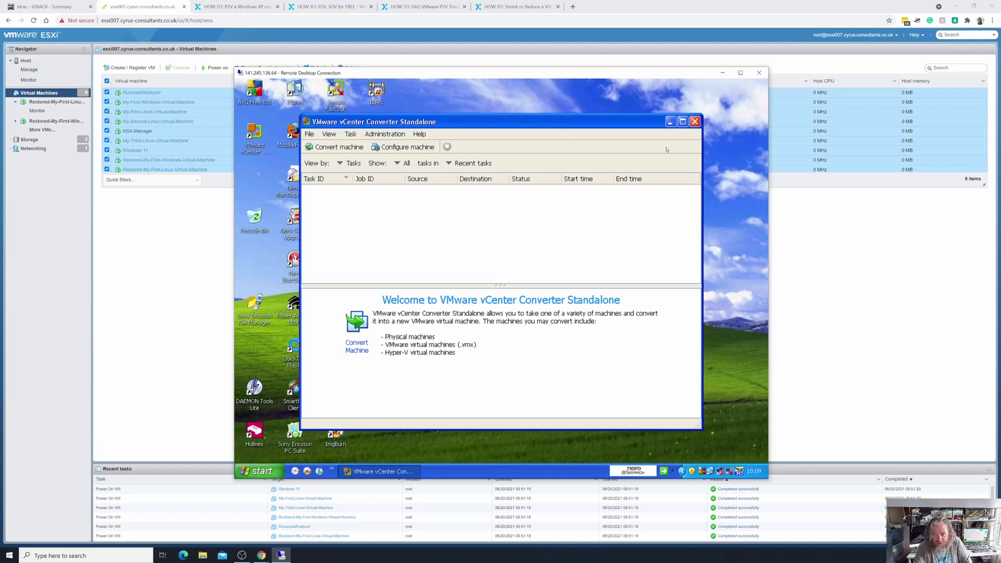
left_click(683, 122)
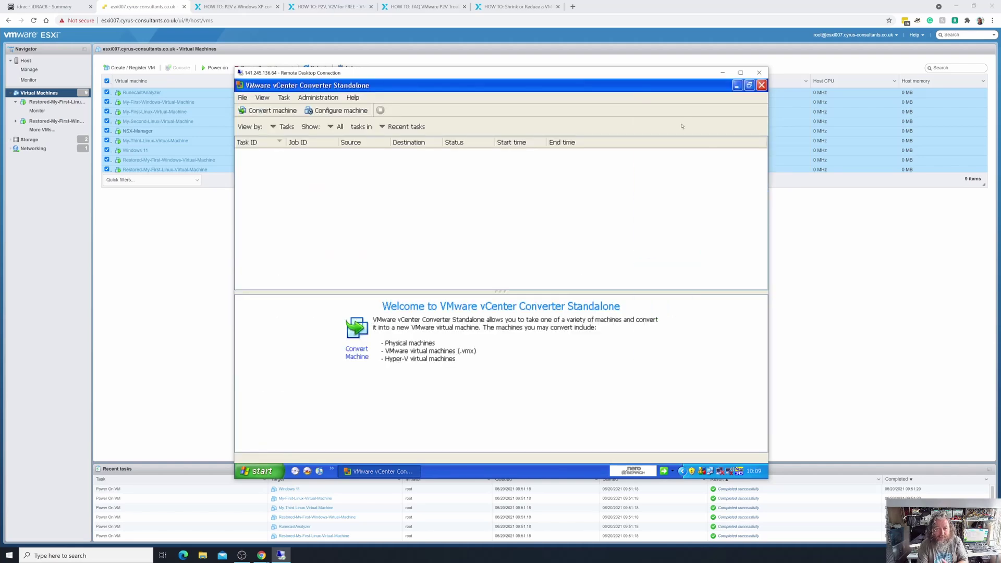
left_click(353, 98)
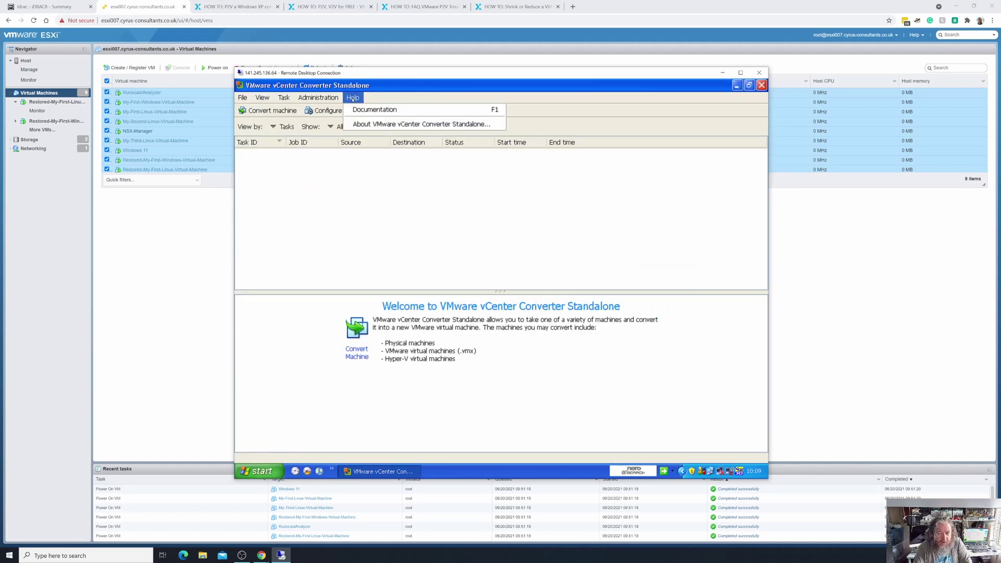
left_click(368, 125)
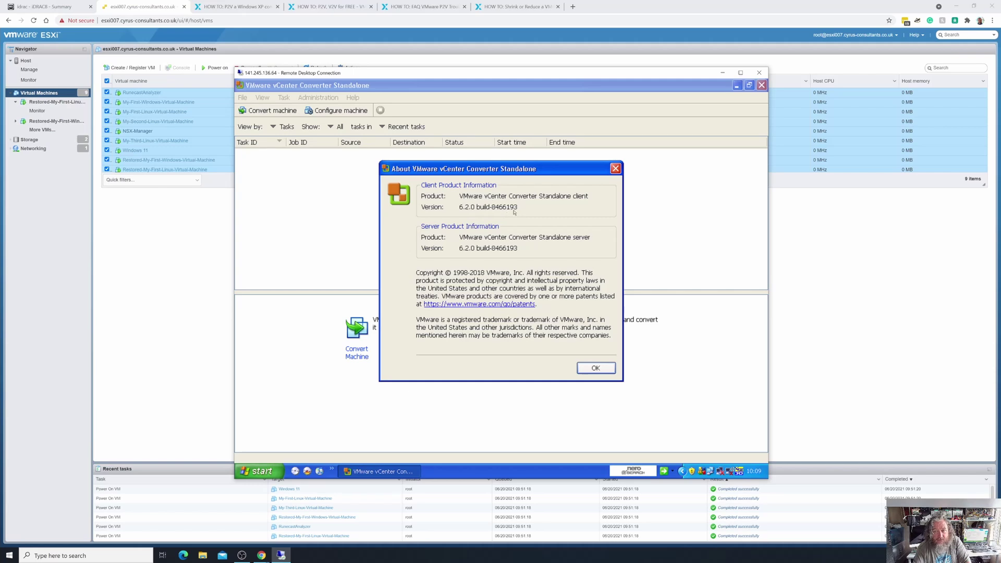
left_click(320, 6)
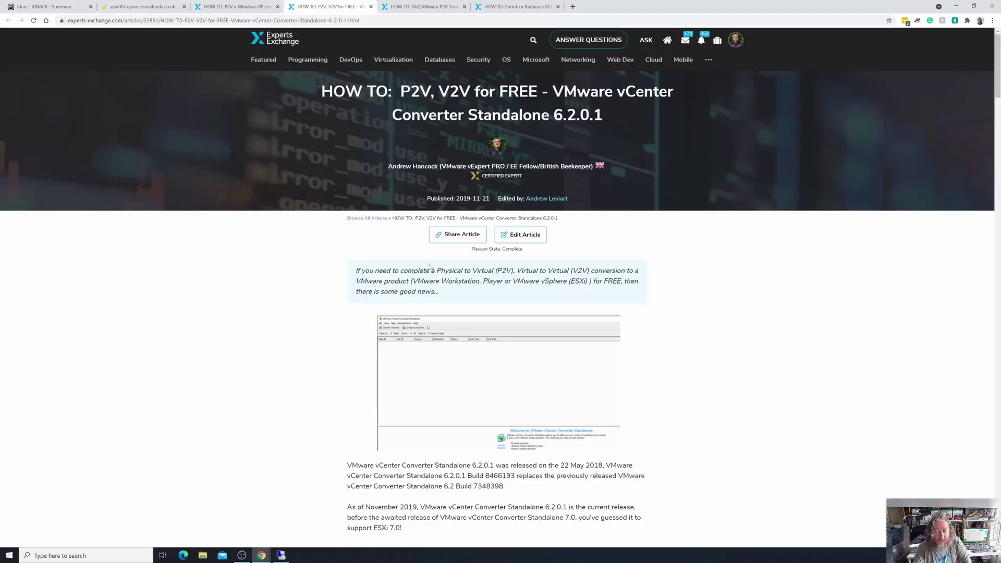
Read the Converter 6.2.0.1 notes, then return to the About box showing 6.2.0 build-8466193.
scroll(429, 267, "down", 1)
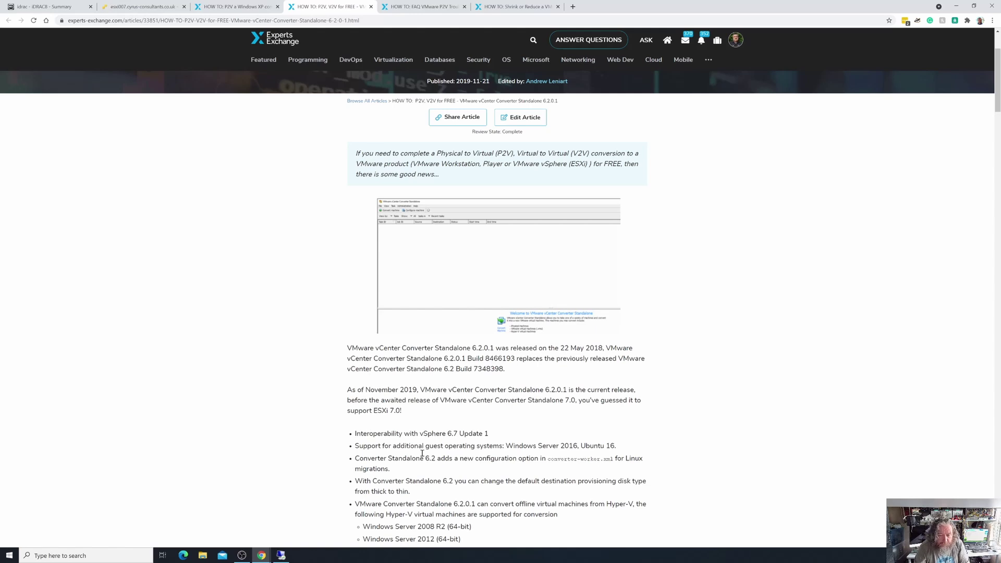
left_click(277, 556)
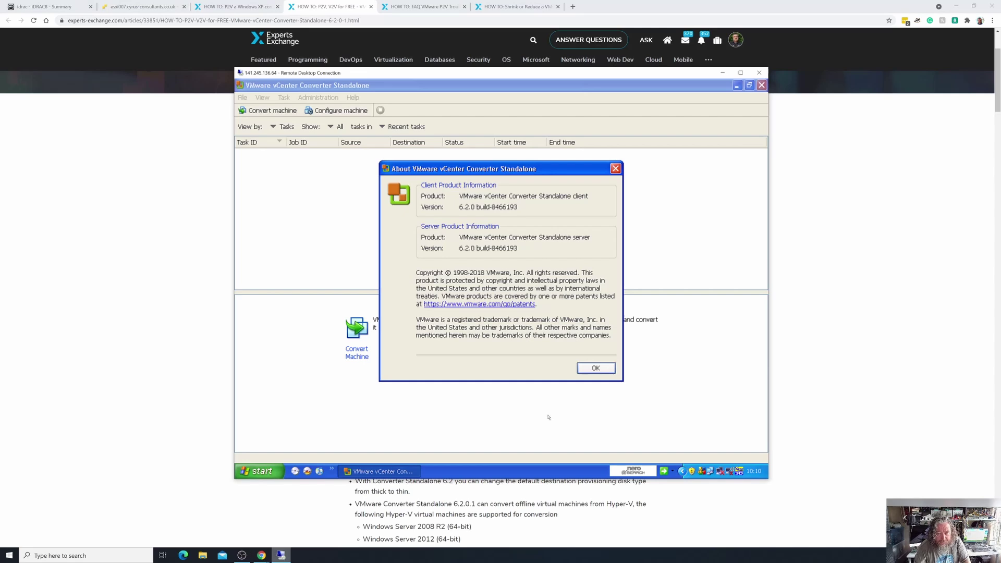
Close the About box and start a new machine conversion.
left_click(596, 368)
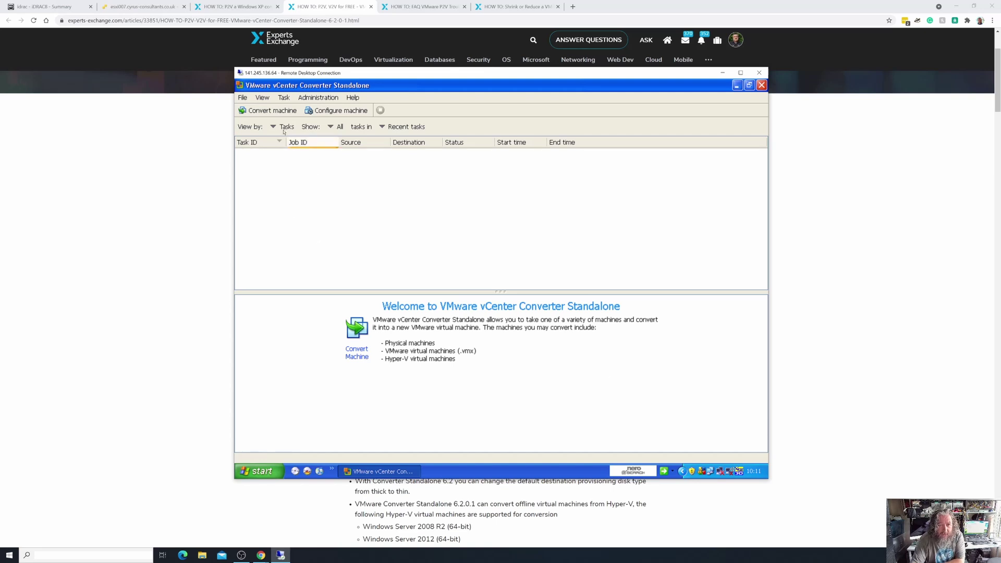
left_click(266, 113)
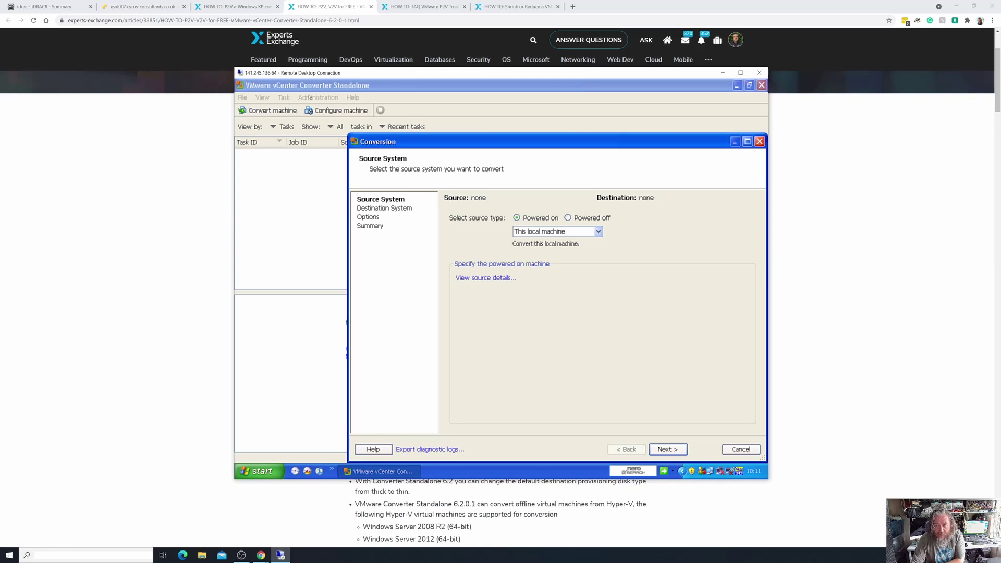
Reposition the Conversion wizard and accept the powered-on local machine as the source.
left_click_drag(556, 142, 508, 115)
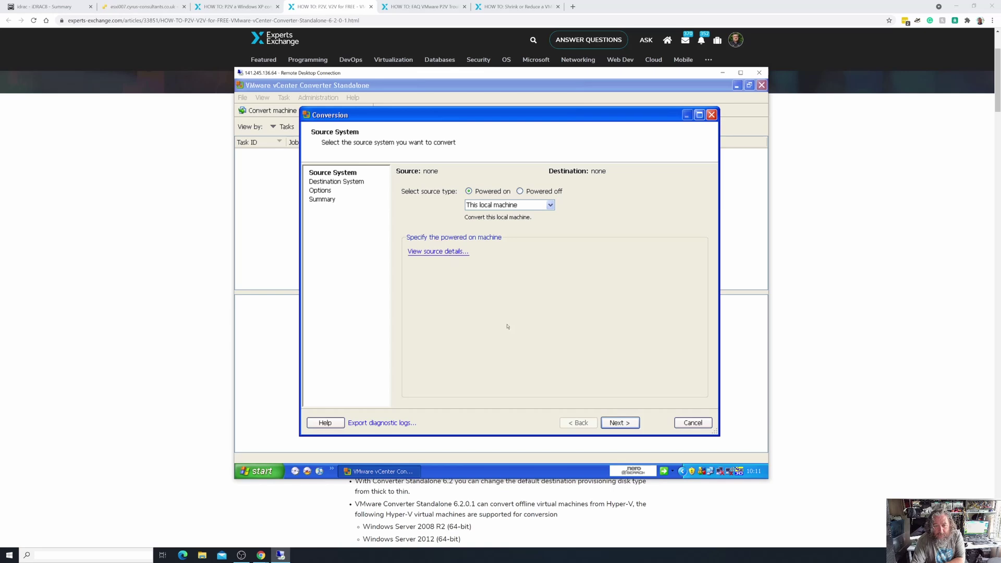
left_click(621, 422)
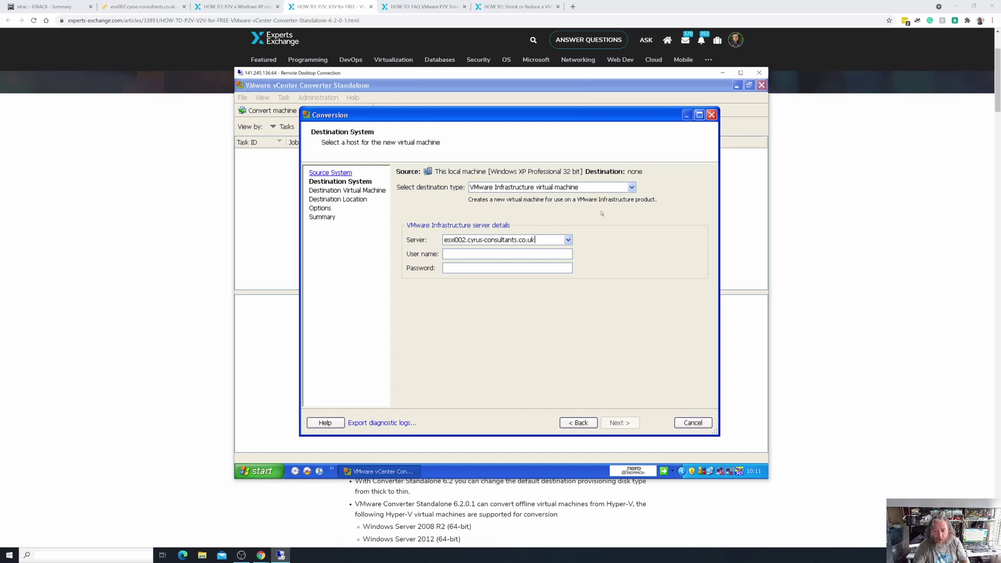
left_click(631, 188)
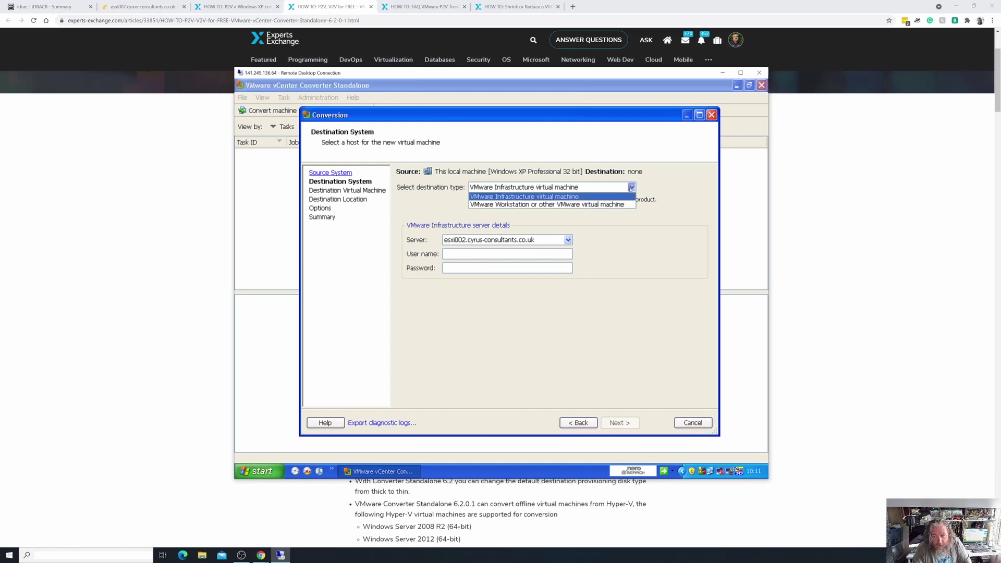
left_click(593, 204)
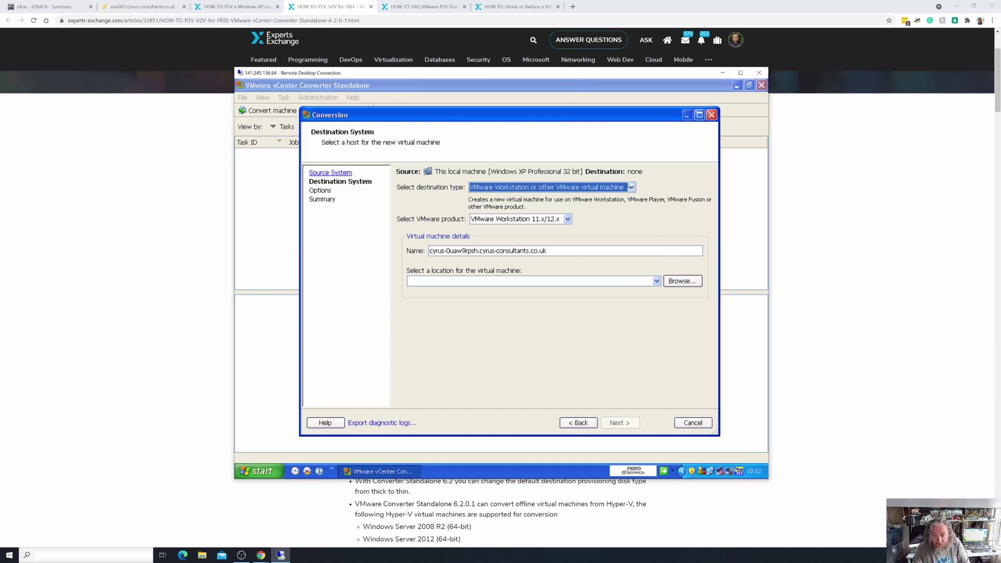
left_click(632, 188)
left_click(602, 196)
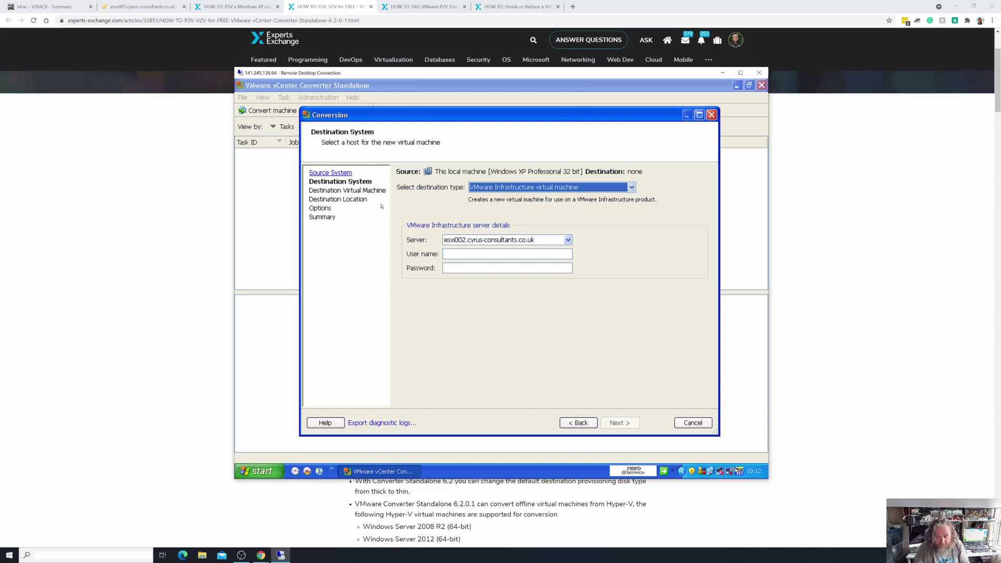
Change the destination server to esxi007.cyrus-consultants.co.uk and enter the host's user name and password.
left_click(463, 240)
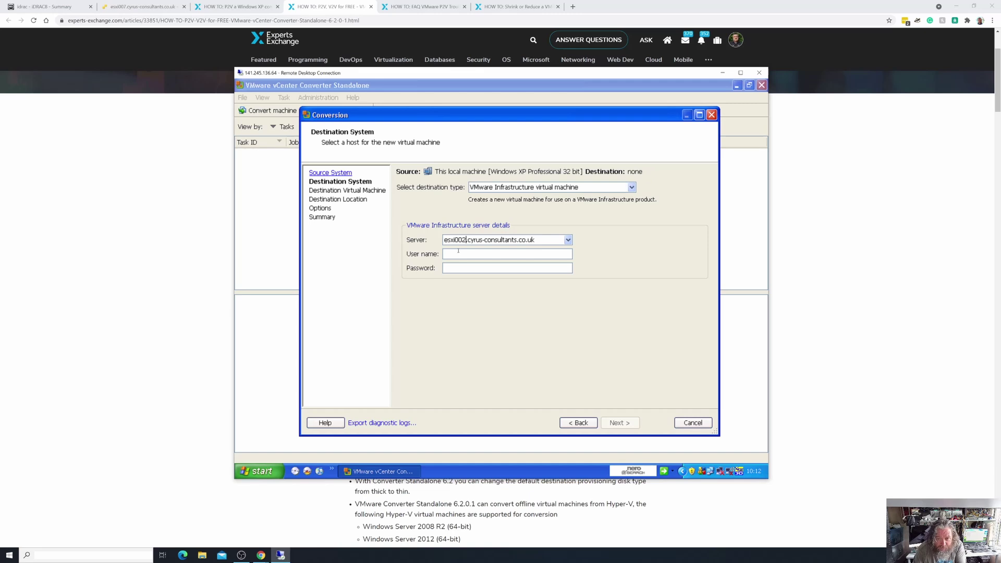
key("BackSpace")
type("7")
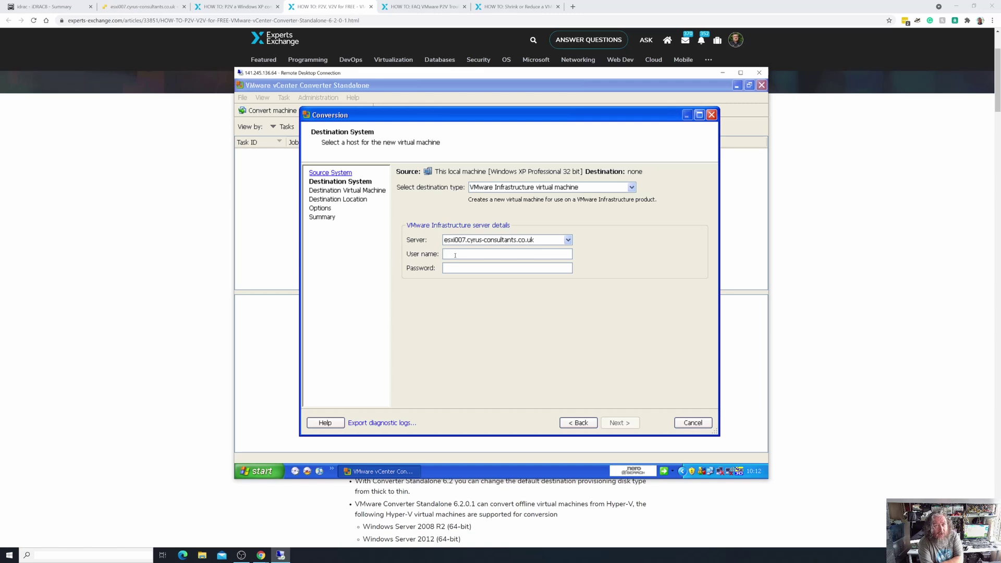
left_click(455, 255)
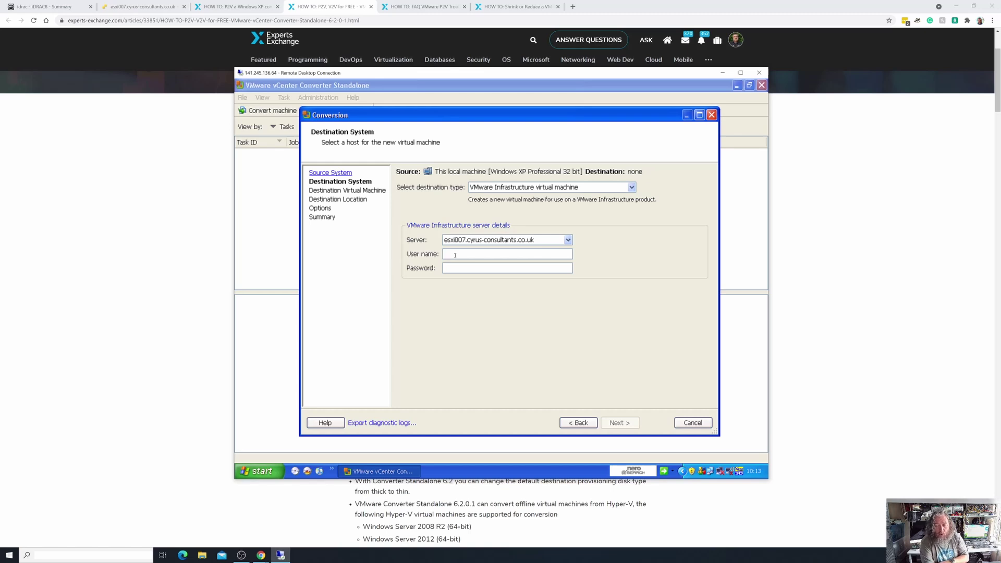
type("ot")
key("Tab")
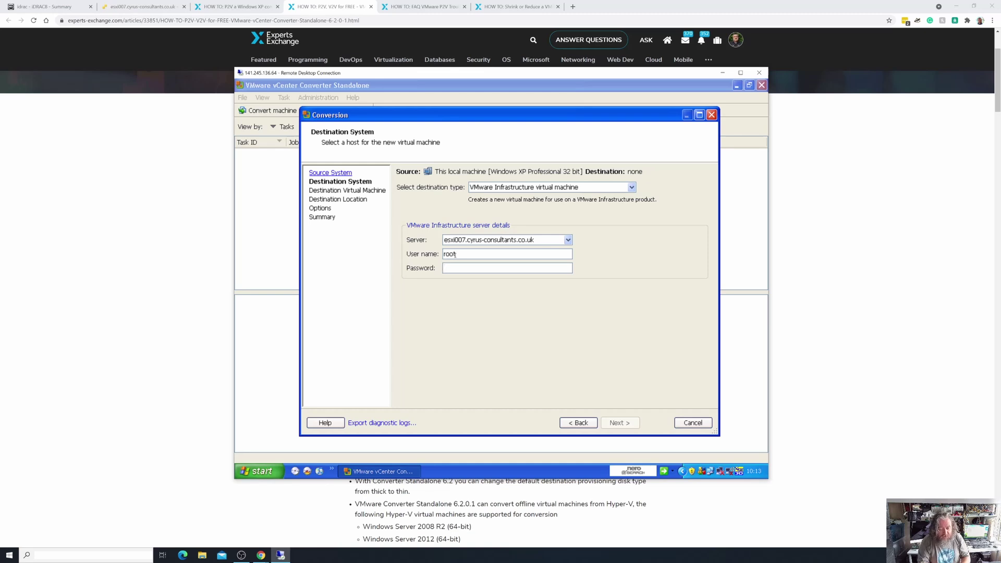
type("*******")
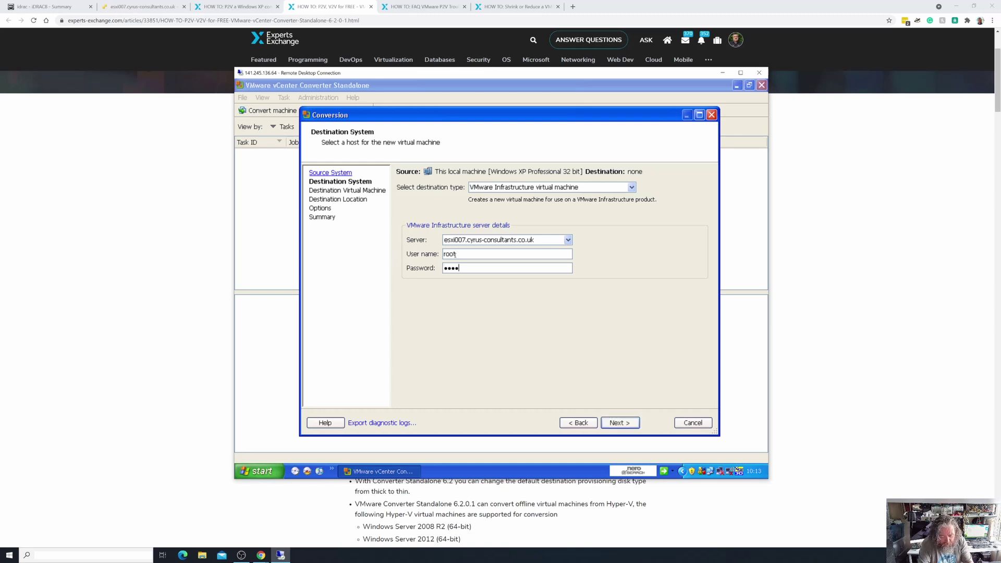
type("******")
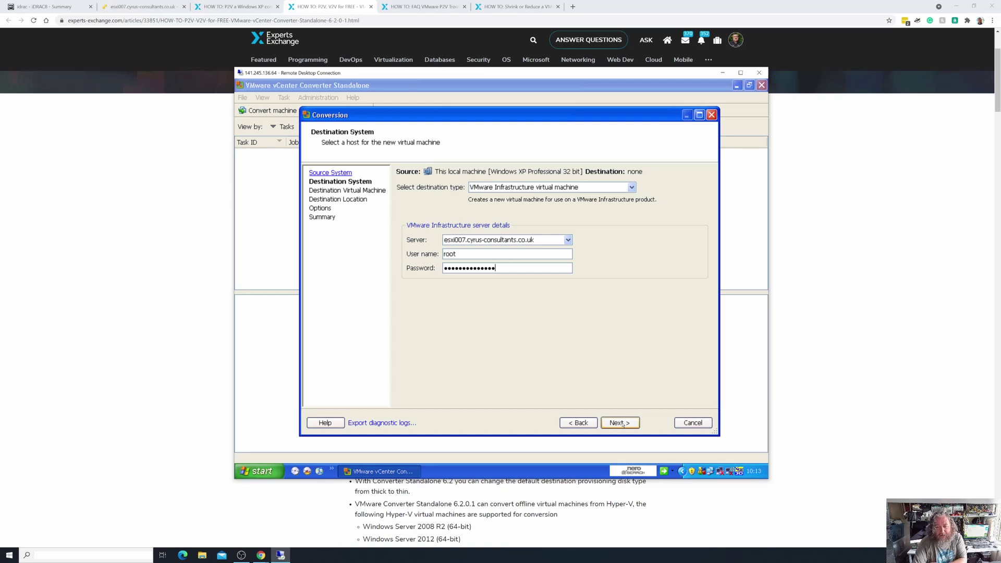
Connect to the ESXi host, ignore its certificate warning, and check the host's VM list in Chrome.
left_click(623, 424)
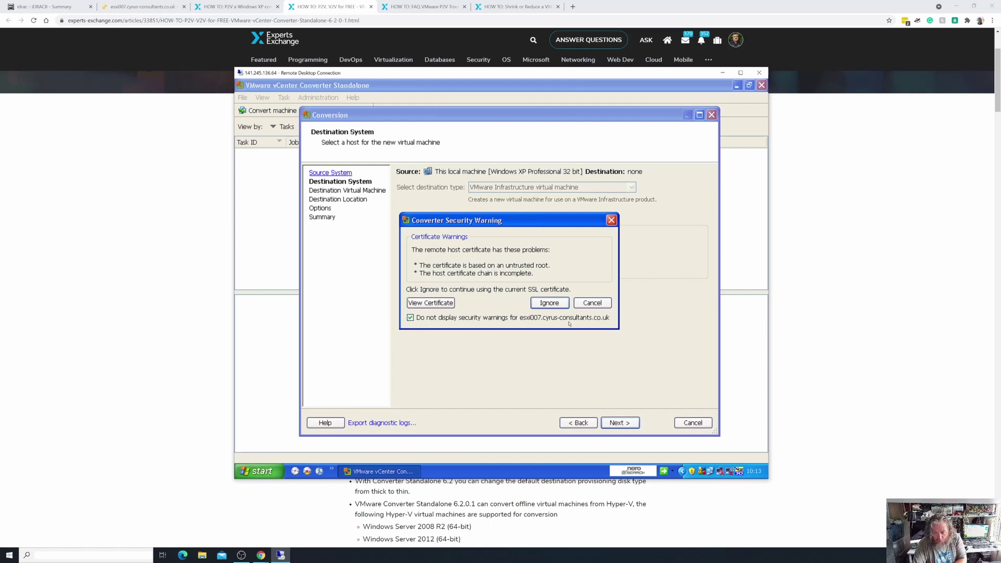
left_click(549, 302)
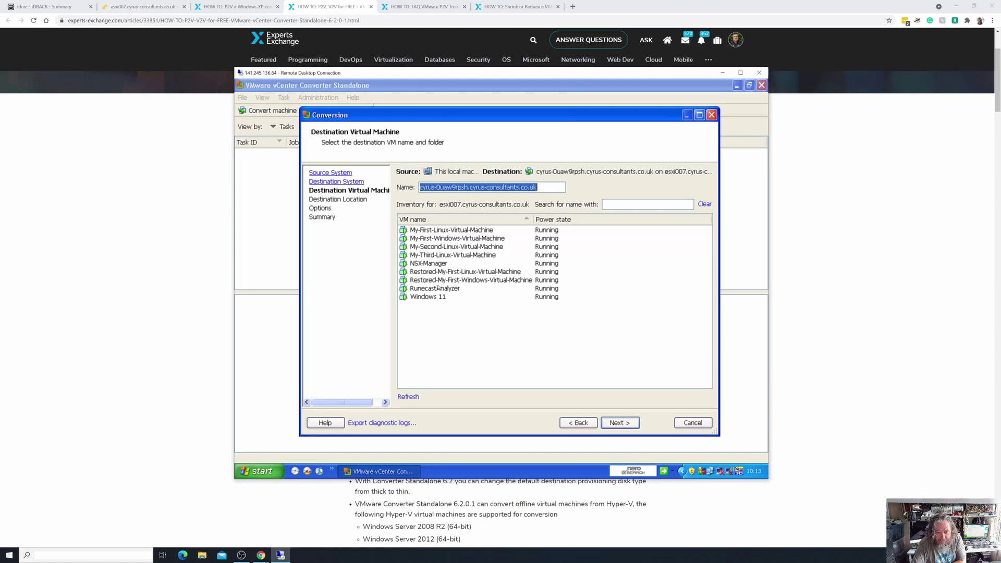
left_click(156, 7)
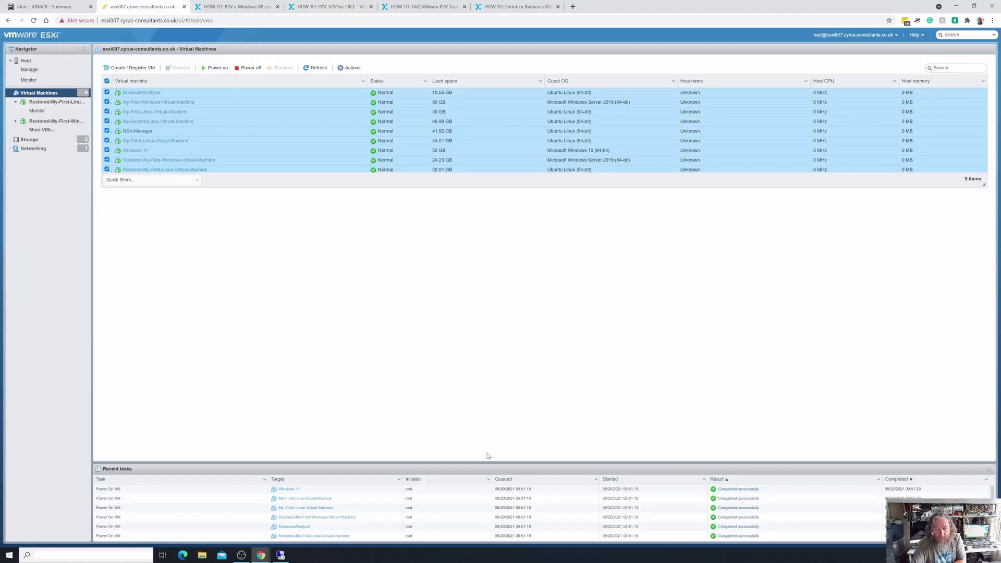
left_click(280, 555)
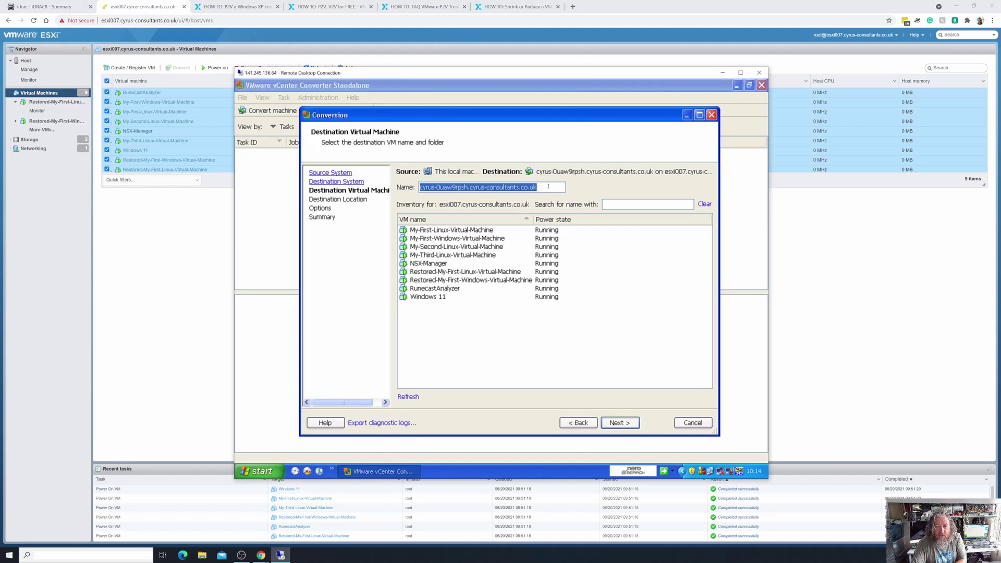
Leave the suggested VM name unchanged and continue to the Destination Location page.
left_click(548, 186)
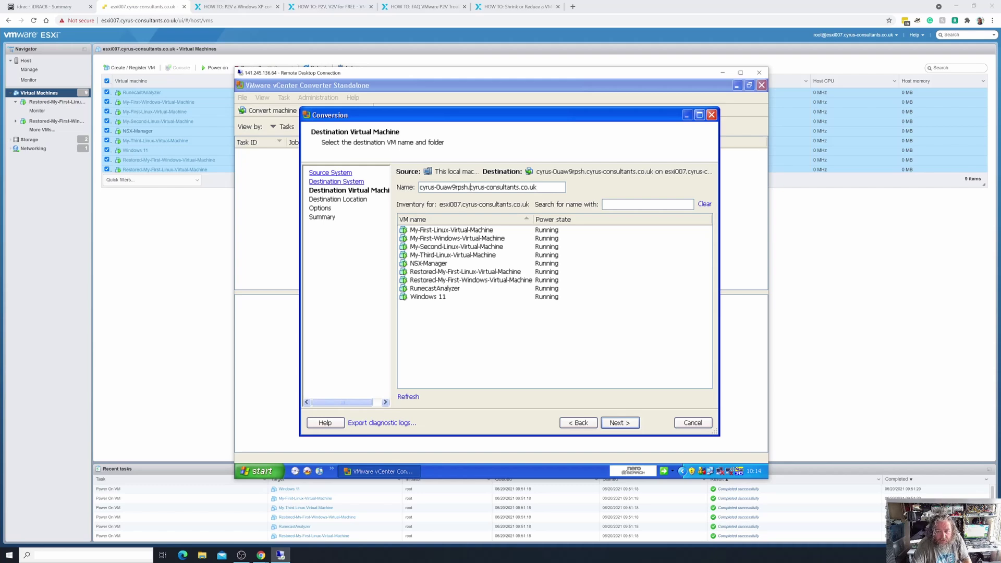
left_click_drag(470, 187, 551, 189)
key("ctrl+c")
key("BackSpace")
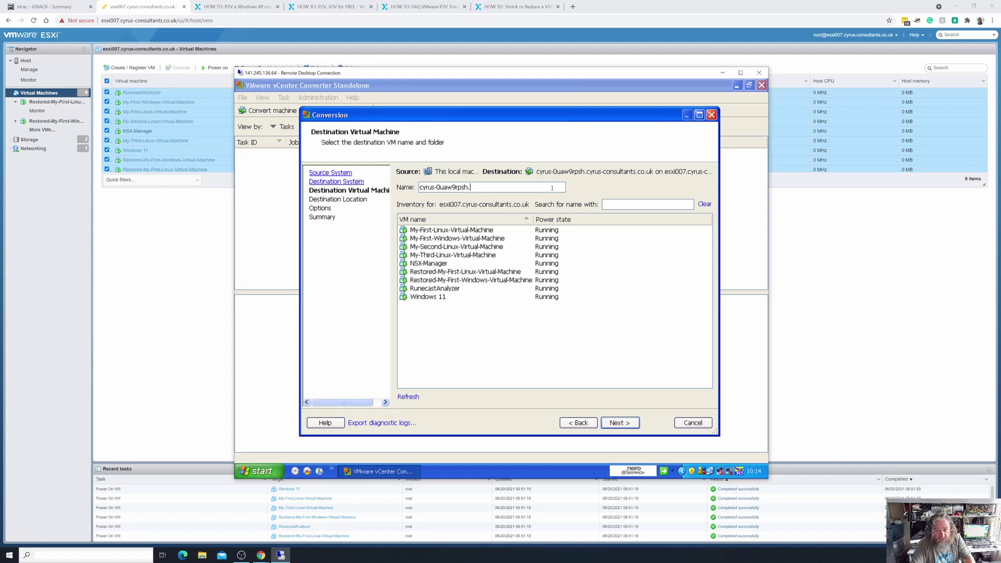
key("ctrl+v")
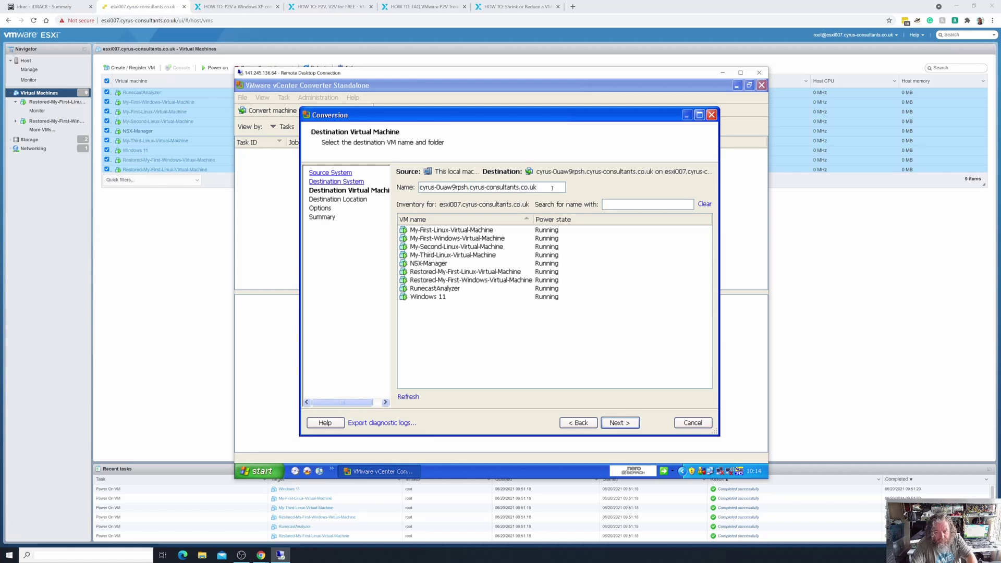
left_click(623, 423)
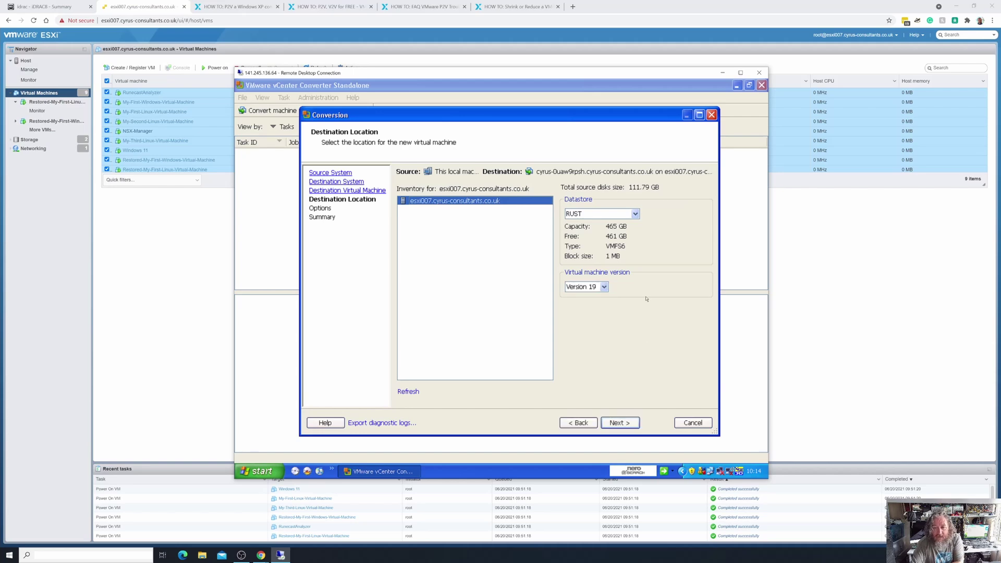
Store the new VM on the esxi007_local1_vmfs6 datastore rather than RUST.
left_click(635, 214)
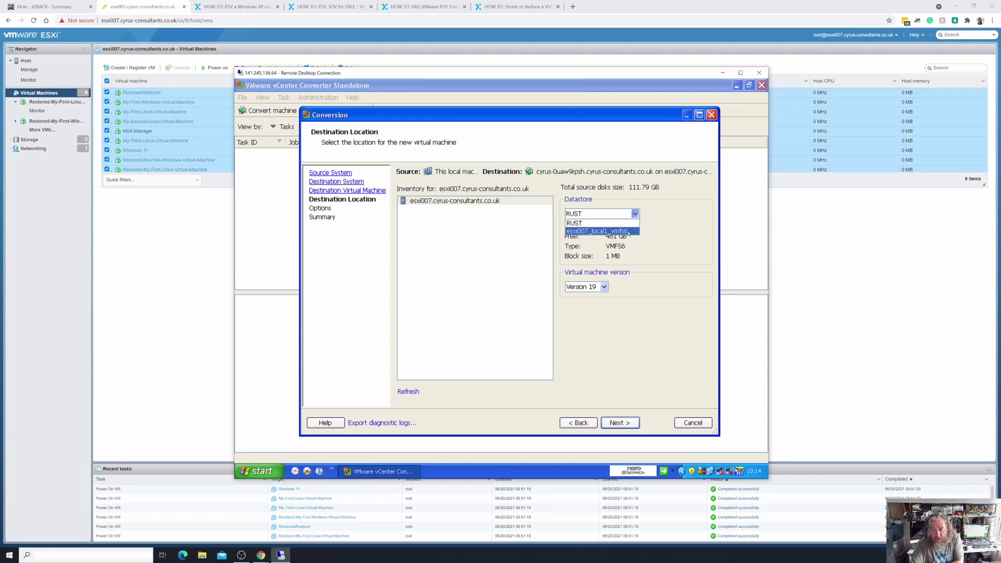
left_click(629, 231)
left_click(635, 214)
left_click(622, 223)
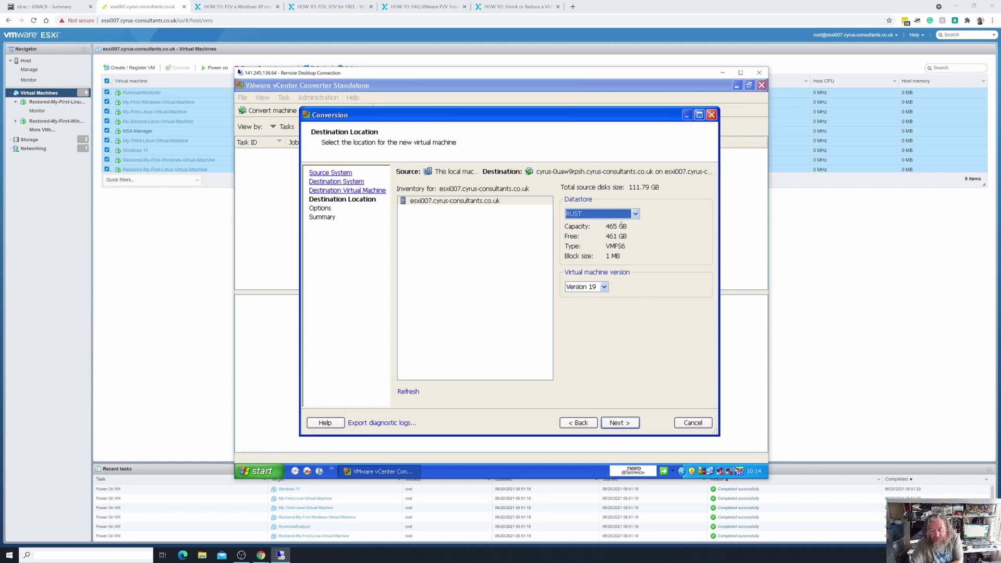
left_click(635, 214)
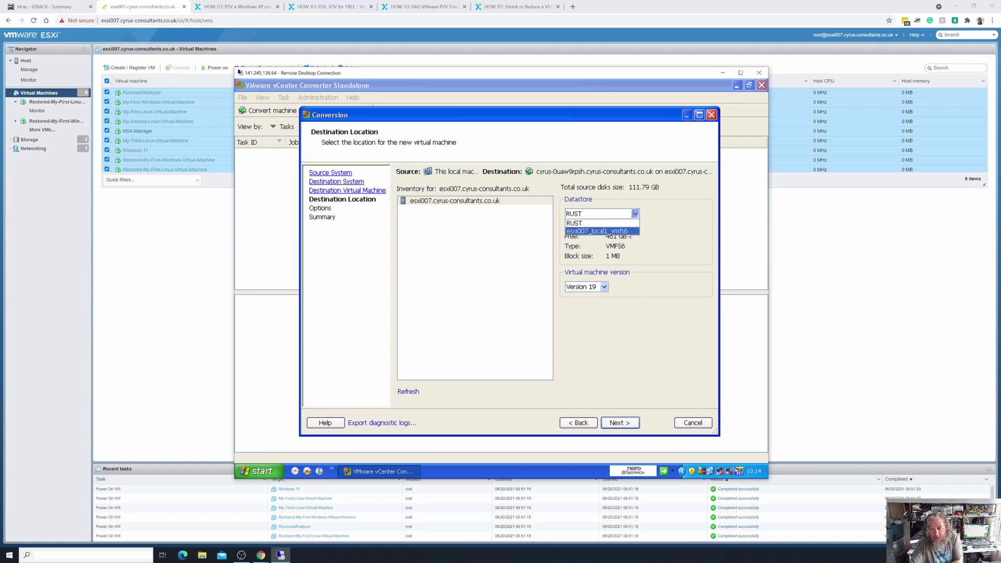
left_click(629, 231)
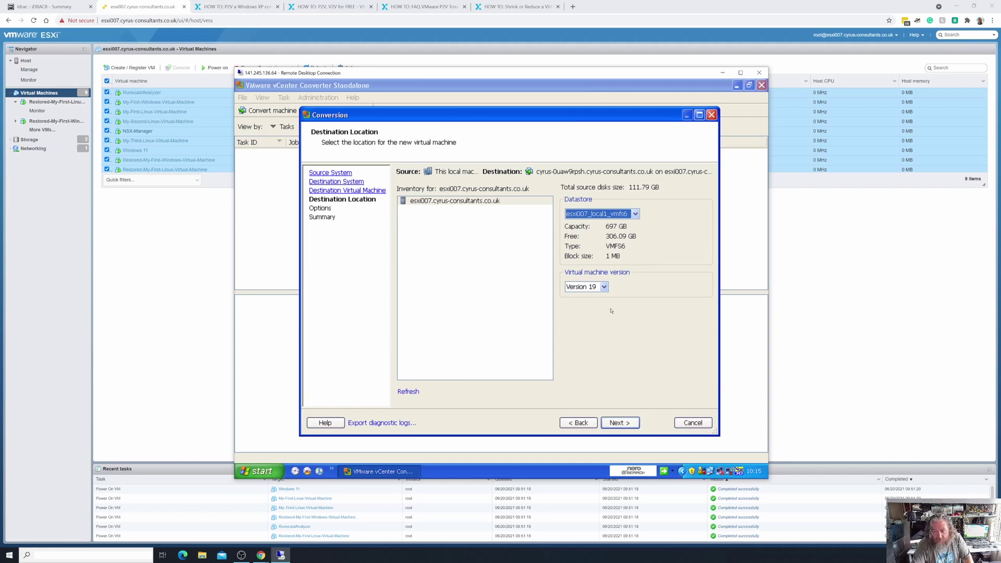
Set the virtual machine version to Version 8.
left_click(604, 287)
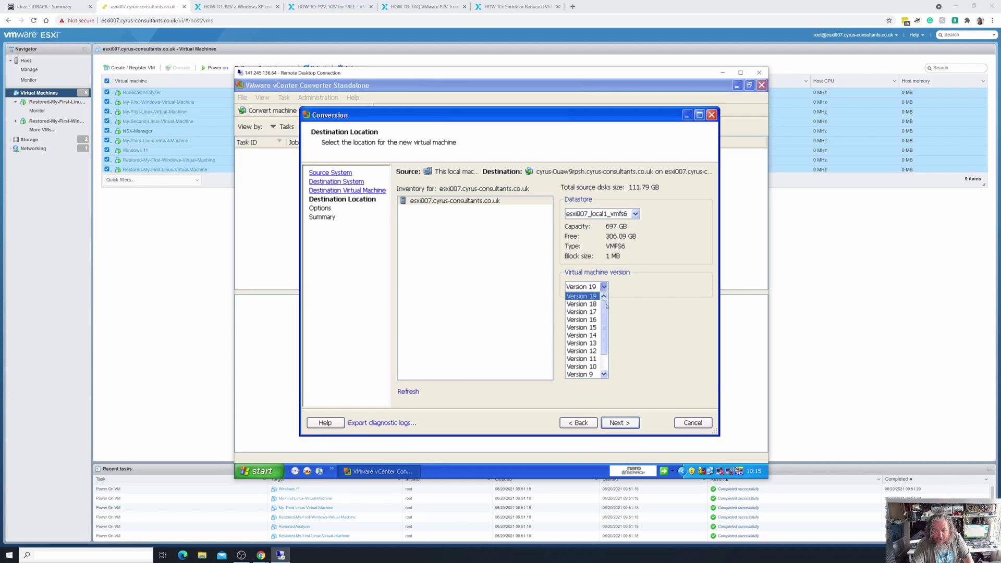
scroll(605, 329, "down", 1)
scroll(603, 306, "up", 1)
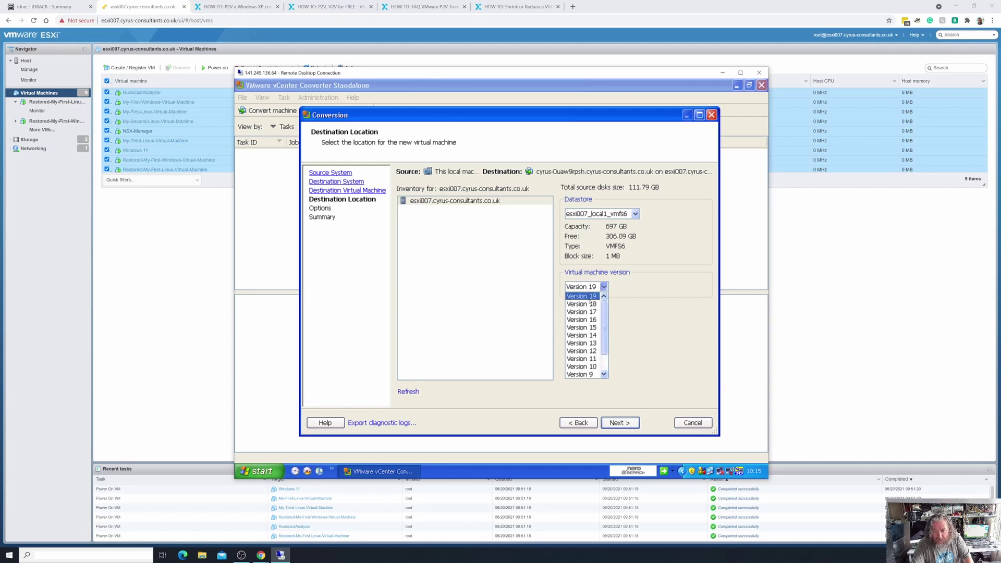
scroll(592, 354, "down", 1)
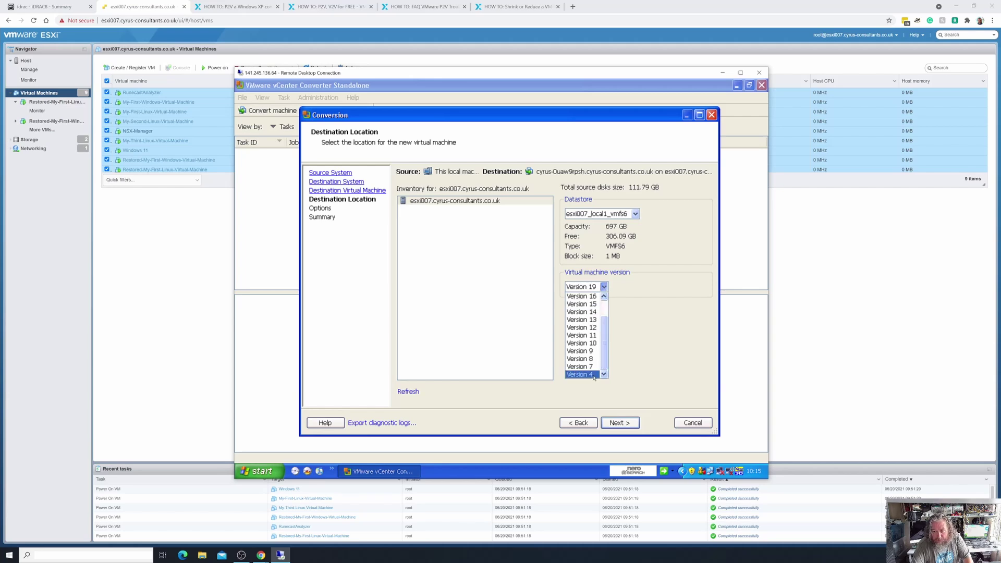
left_click(589, 359)
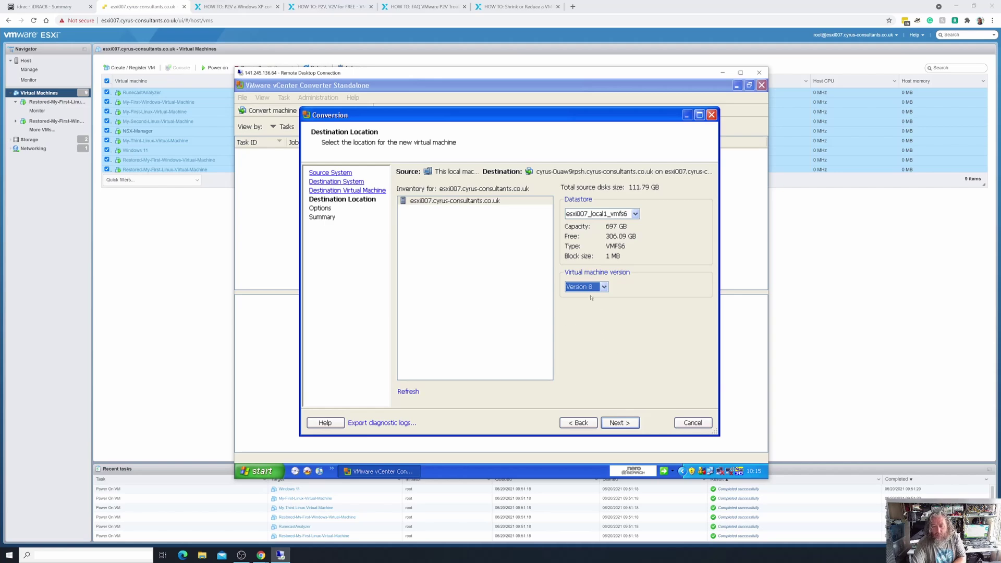
Advance to the Options page and bring the advanced and services settings into view.
left_click(621, 424)
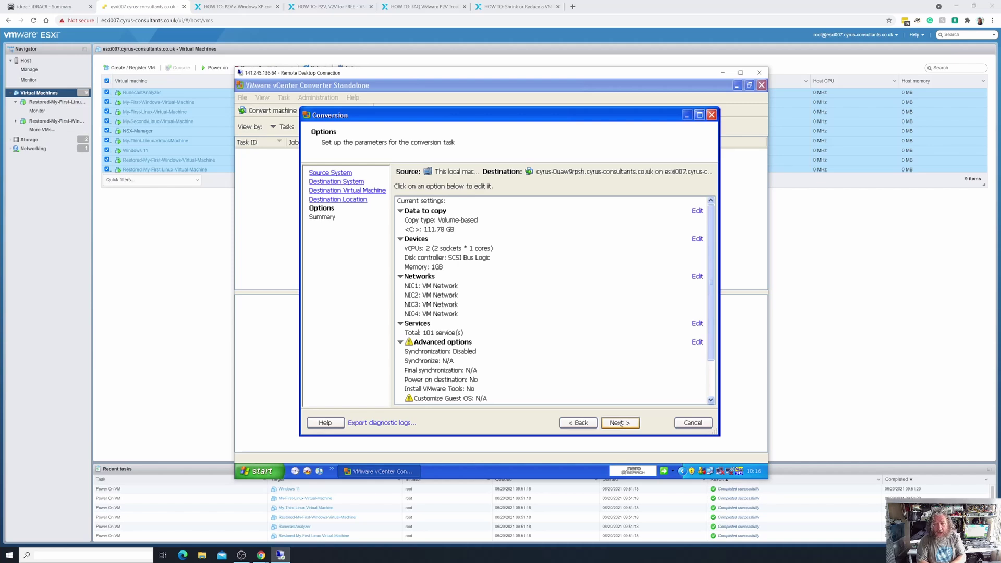
left_click(573, 358)
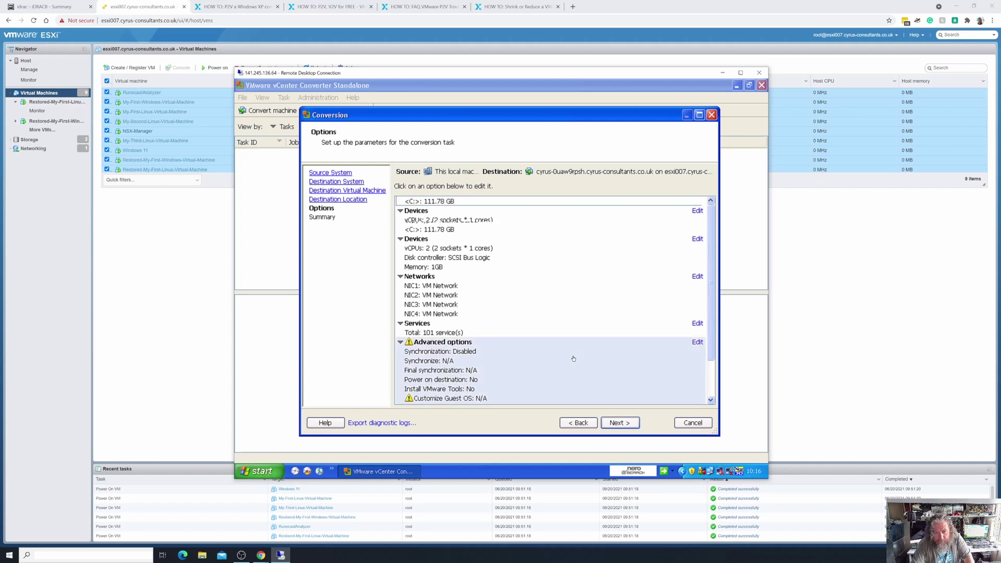
left_click(458, 398)
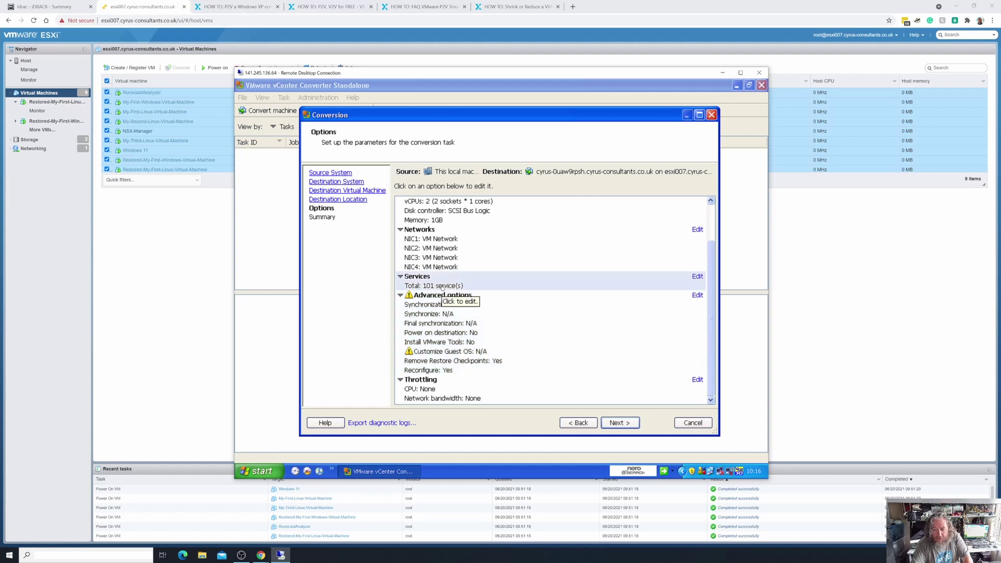
left_click(697, 276)
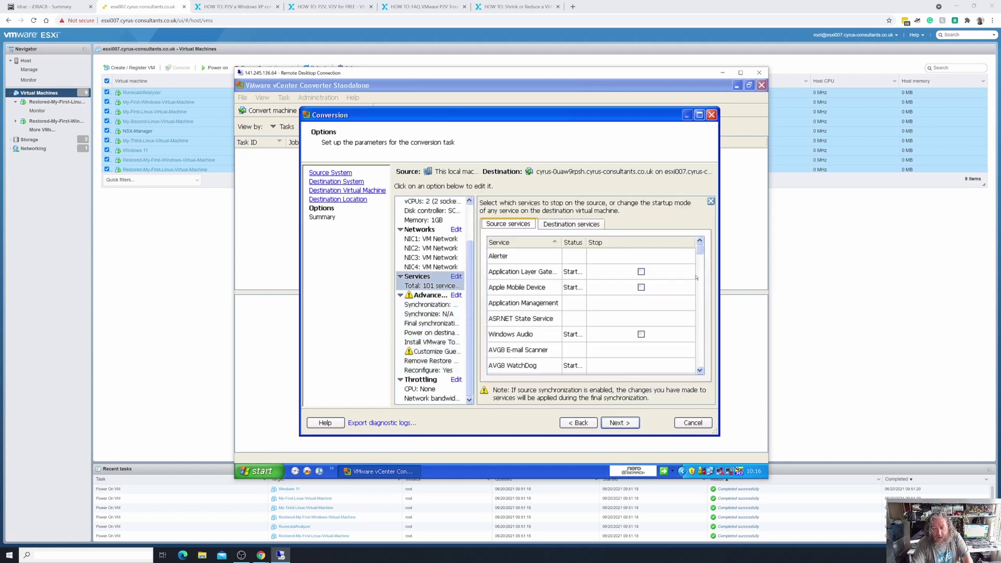
scroll(573, 297, "down", 12)
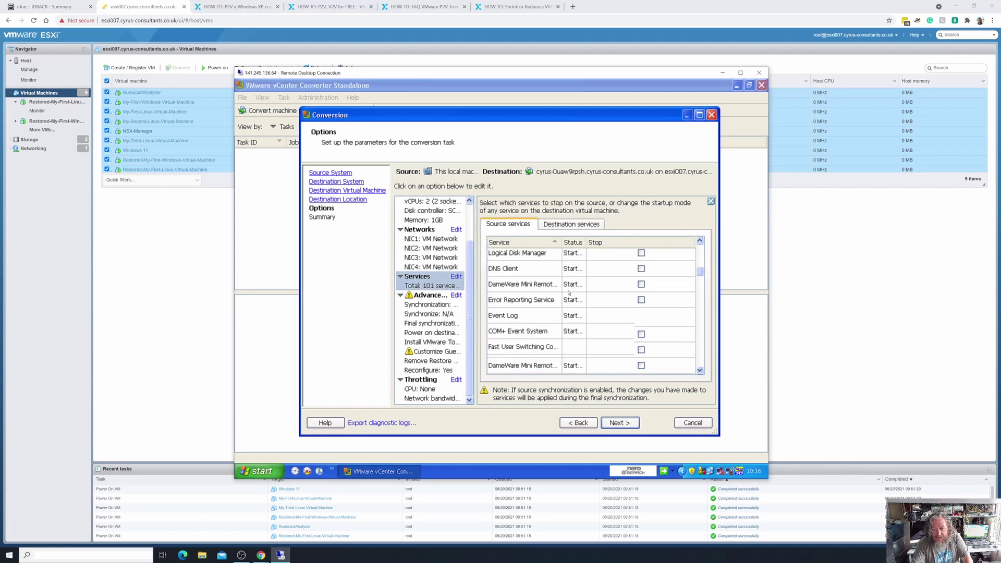
scroll(569, 293, "down", 10)
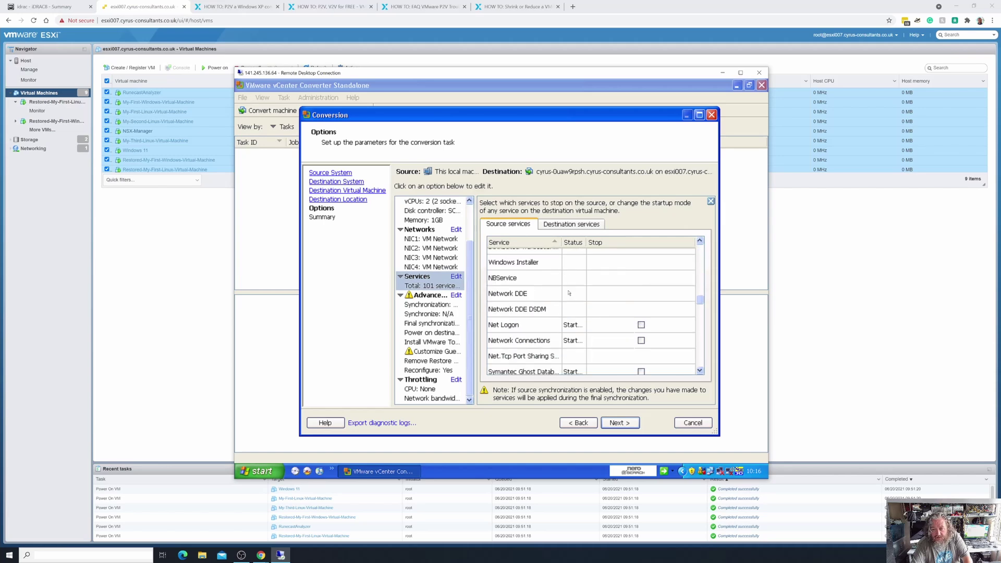
scroll(570, 293, "down", 10)
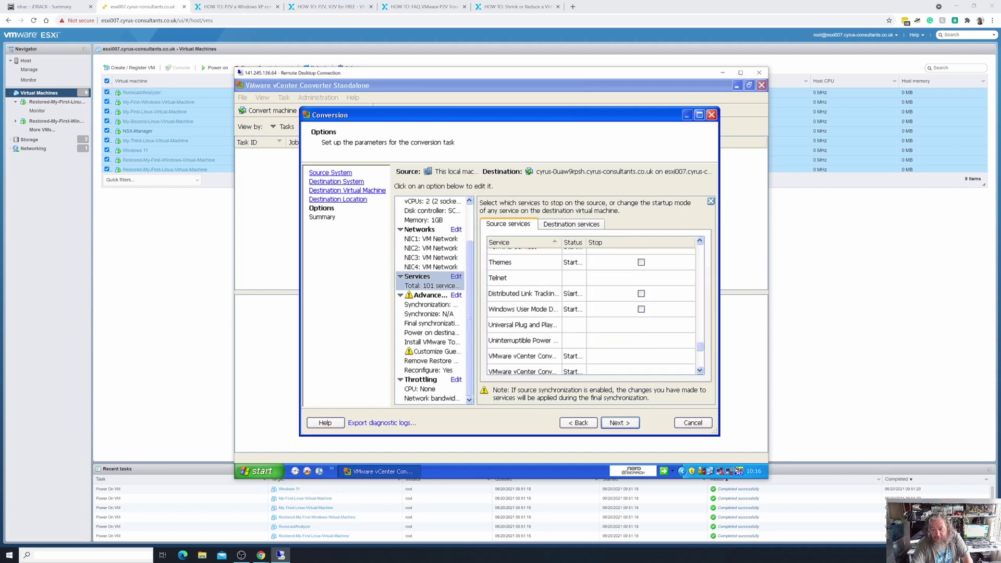
scroll(569, 294, "up", 2)
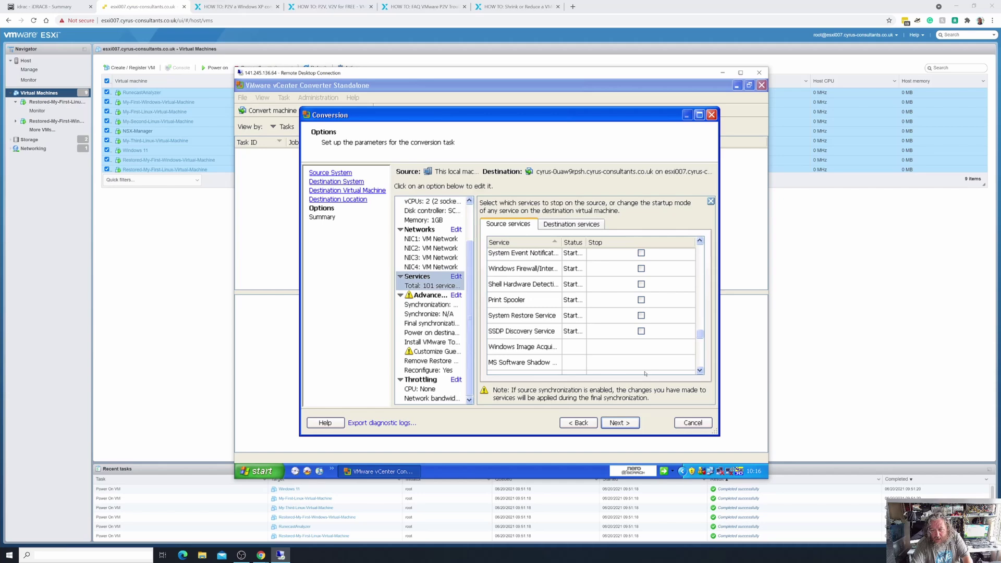
left_click(691, 426)
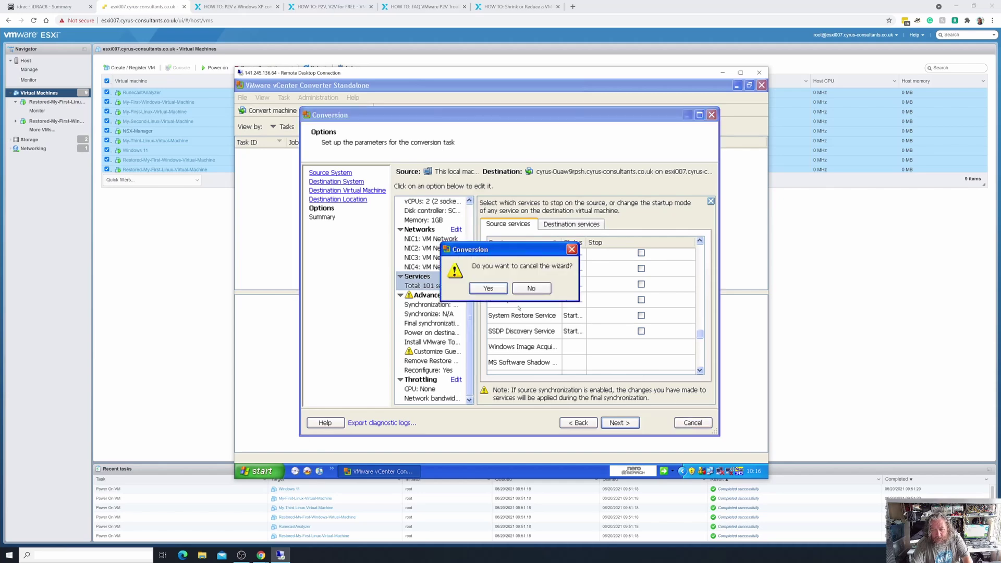
left_click(532, 288)
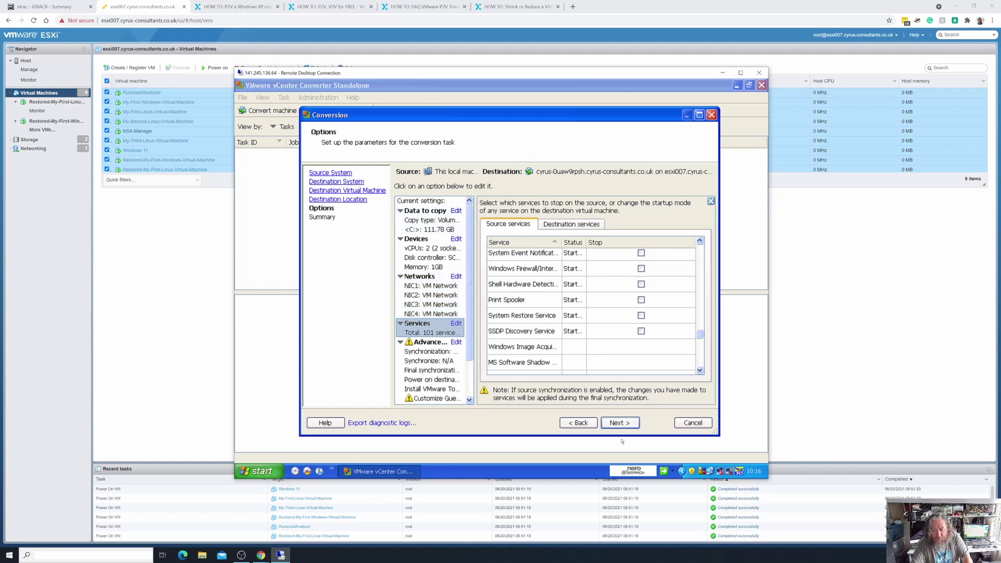
left_click(579, 422)
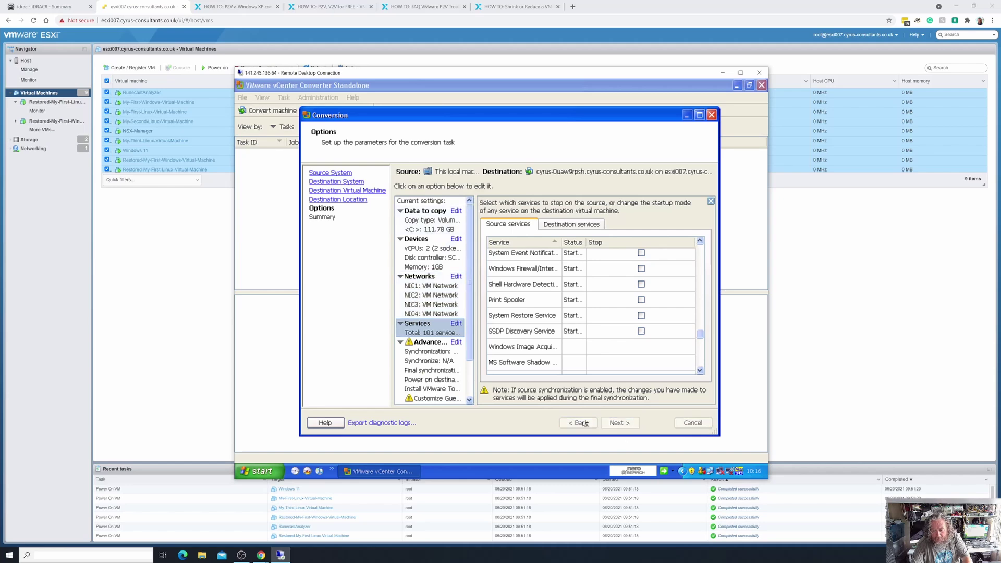
left_click(615, 423)
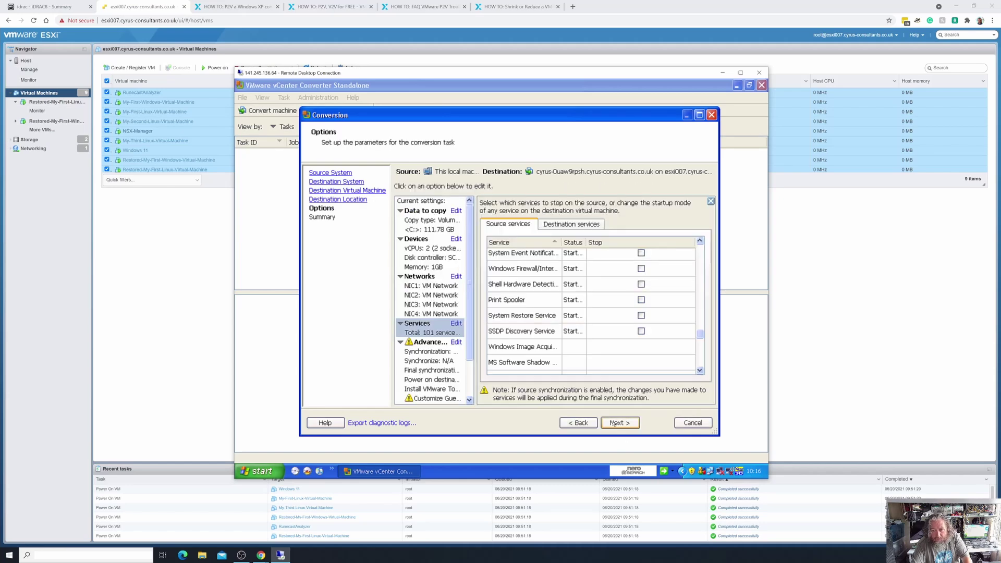
Review the Devices memory settings, then show the Networks table with NIC1–NIC4 on VM Network.
left_click(432, 248)
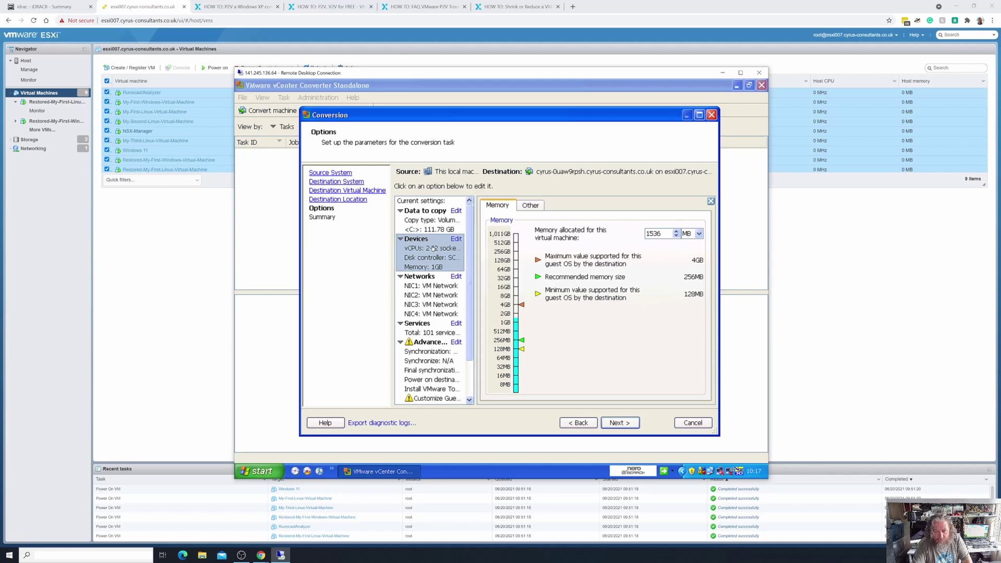
left_click(422, 291)
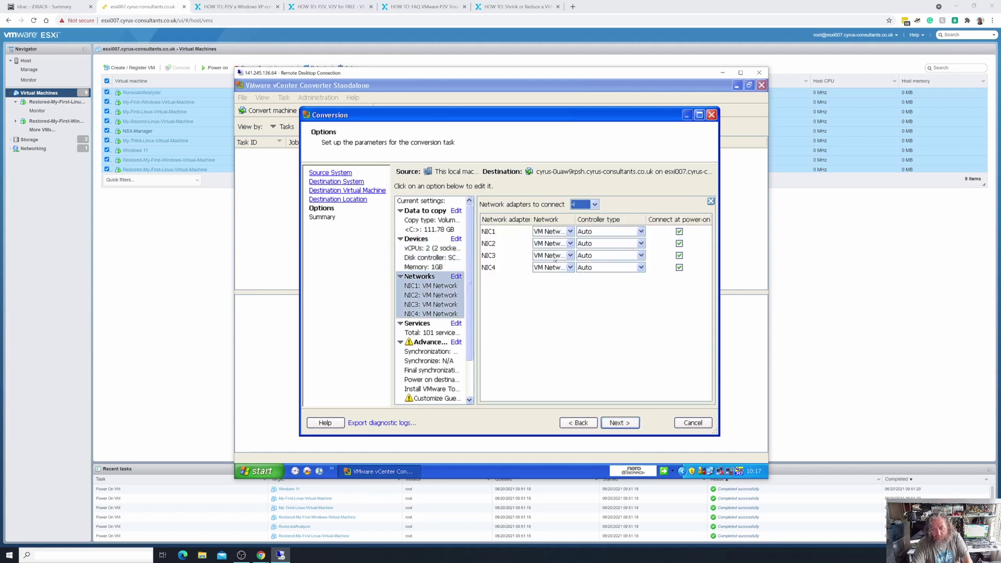
Consult the Experts Exchange P2V articles, then show the Data to copy settings for C: (111.78 GB).
left_click(456, 316)
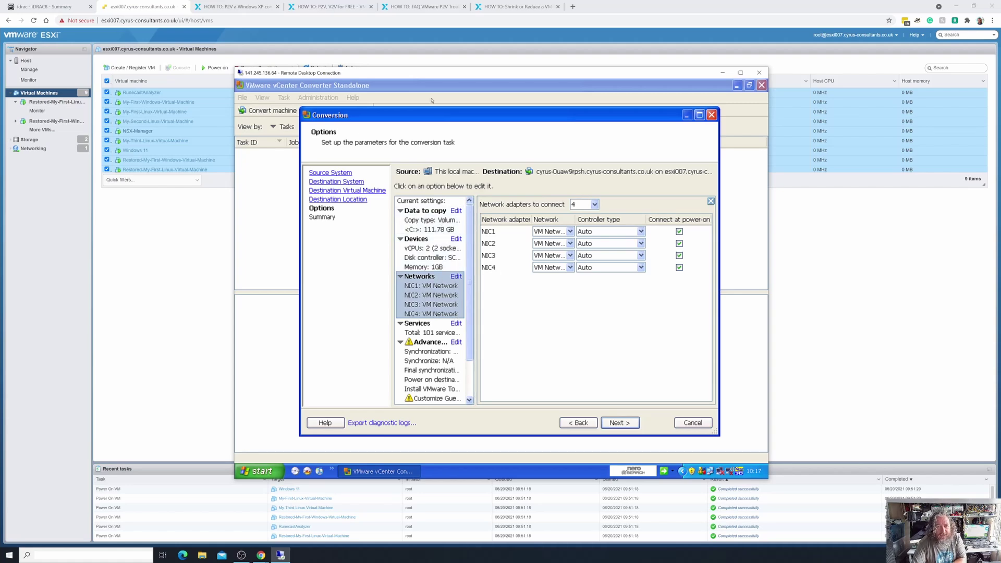
left_click(508, 6)
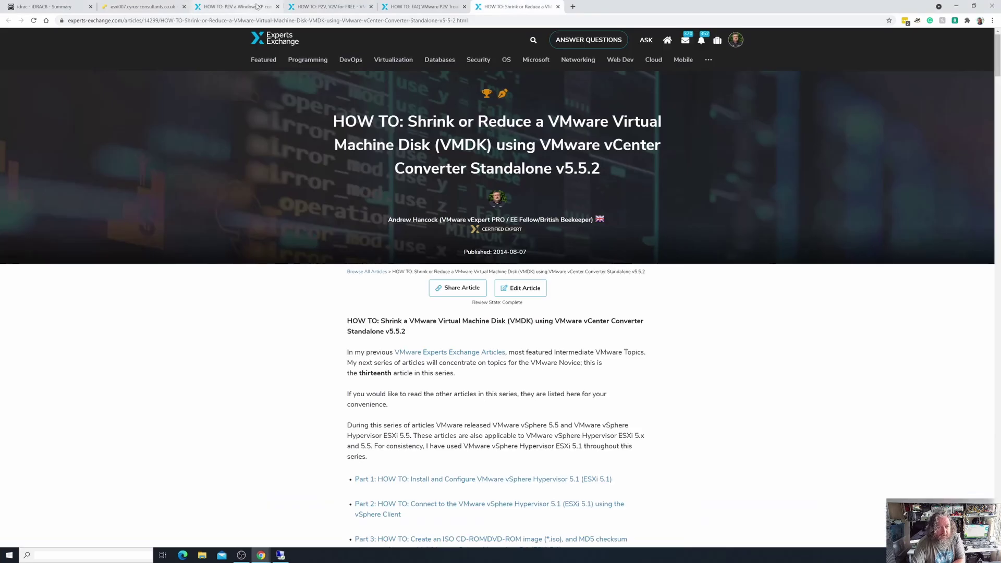
left_click(236, 9)
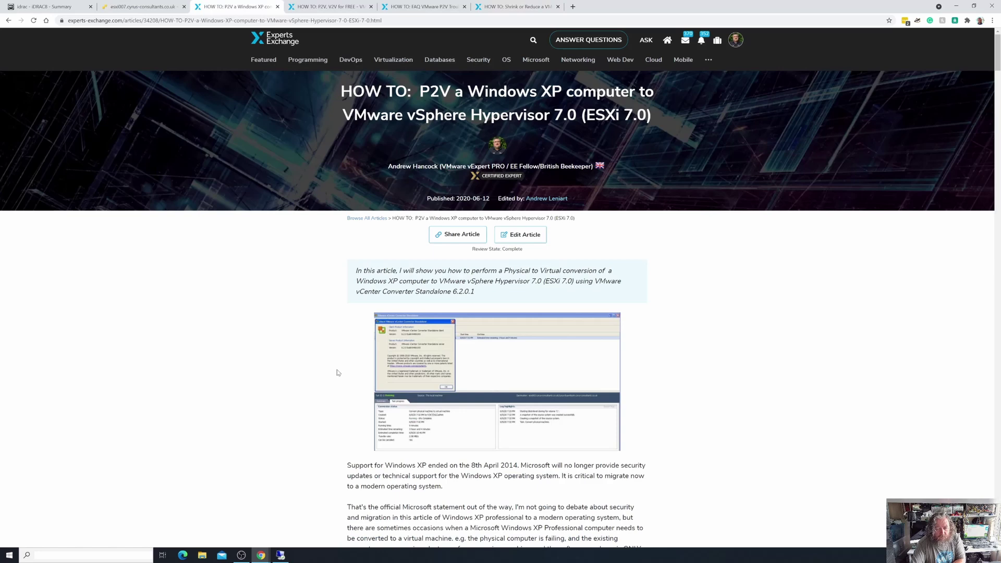
left_click(280, 555)
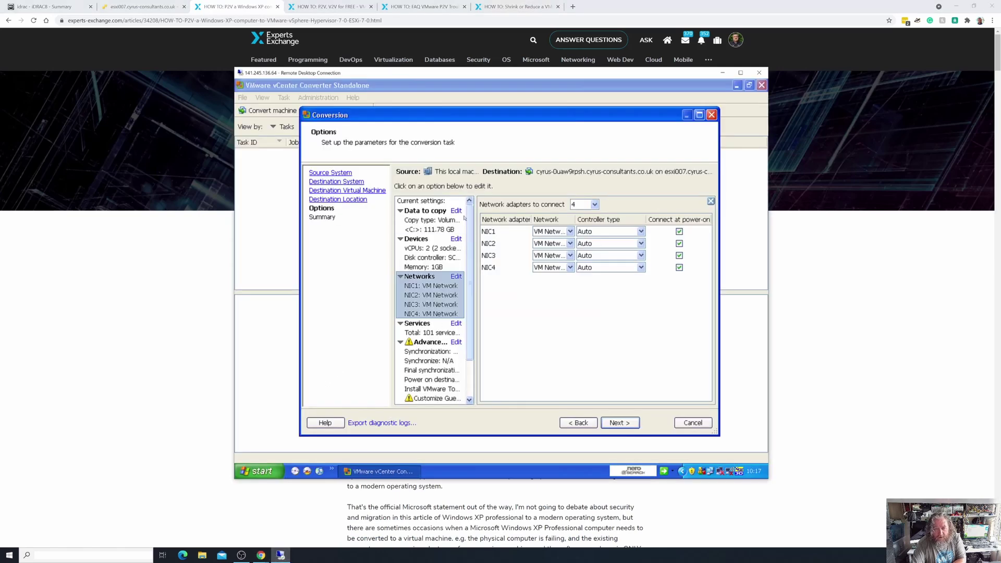
left_click(456, 211)
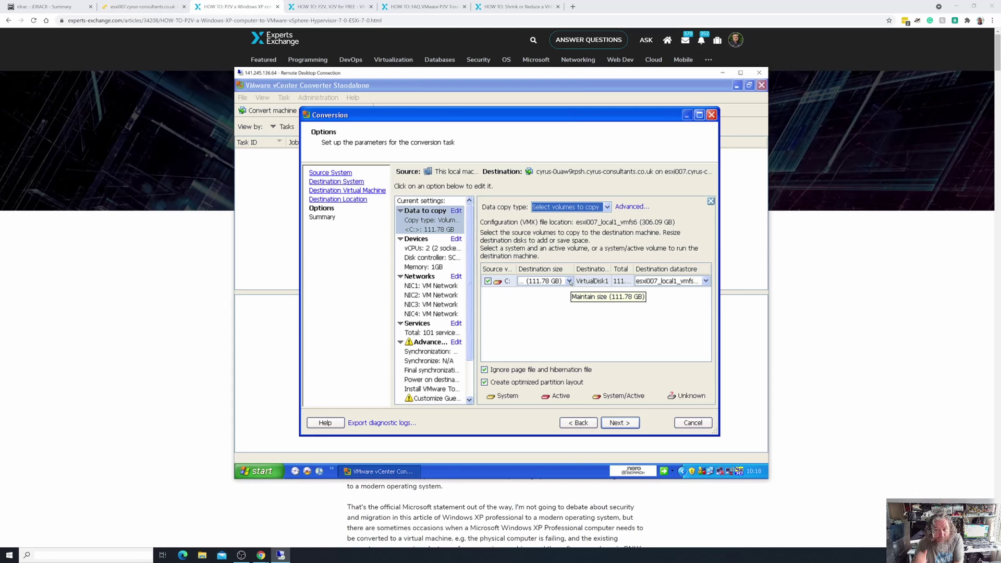
Shrink drive C:'s destination size from 111.78 GB to a custom 90 GB.
left_click(568, 281)
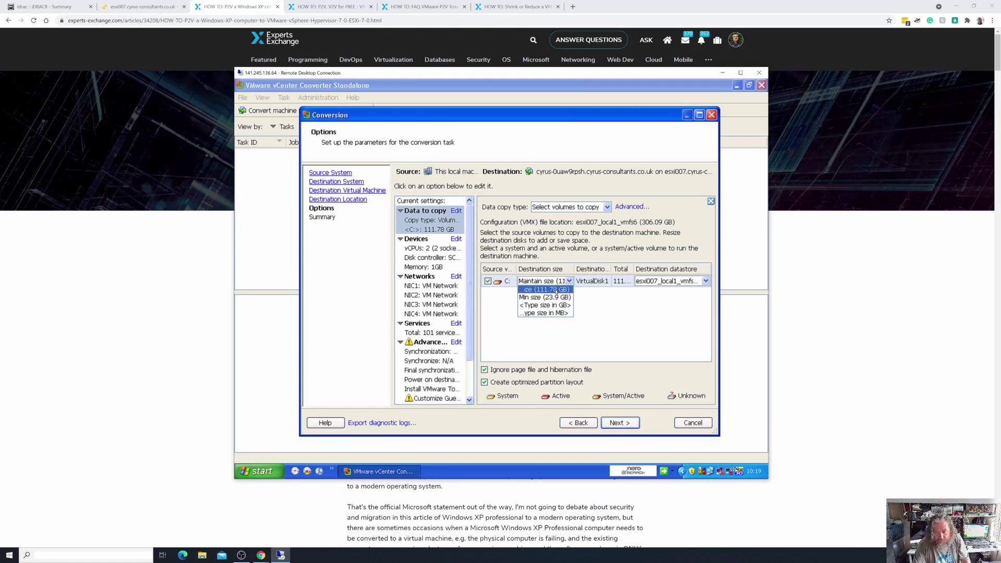
left_click(555, 290)
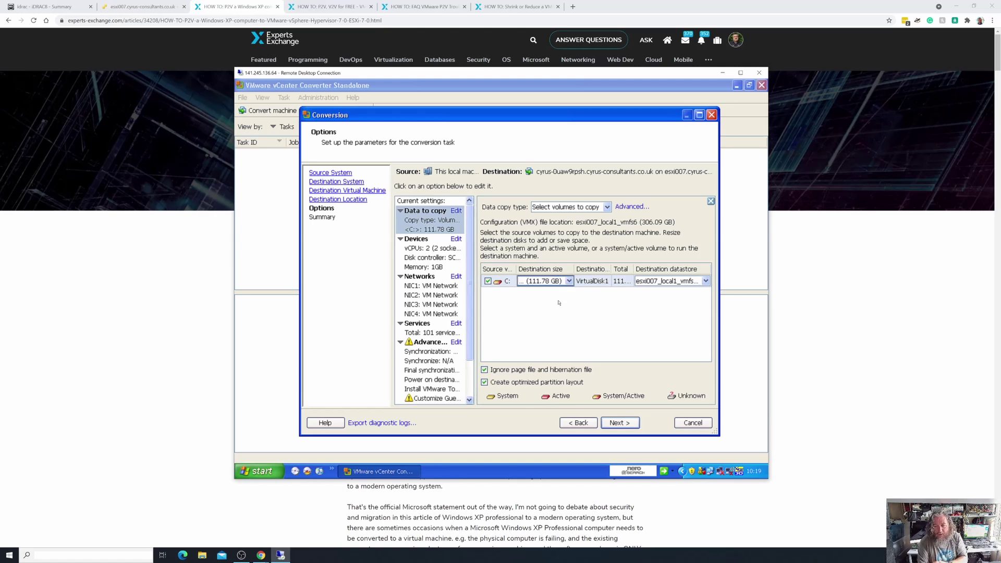
left_click(573, 284)
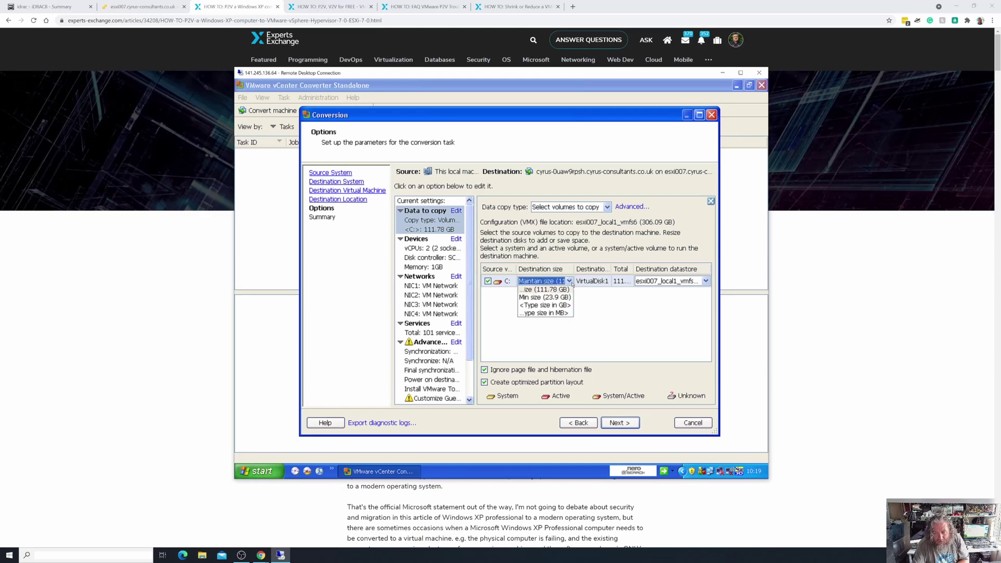
left_click(549, 307)
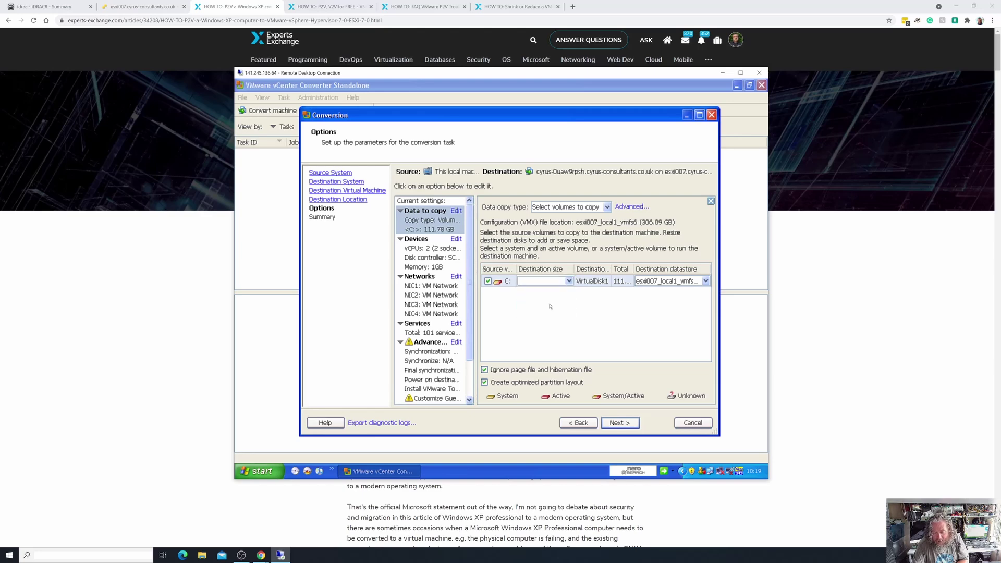
type("90")
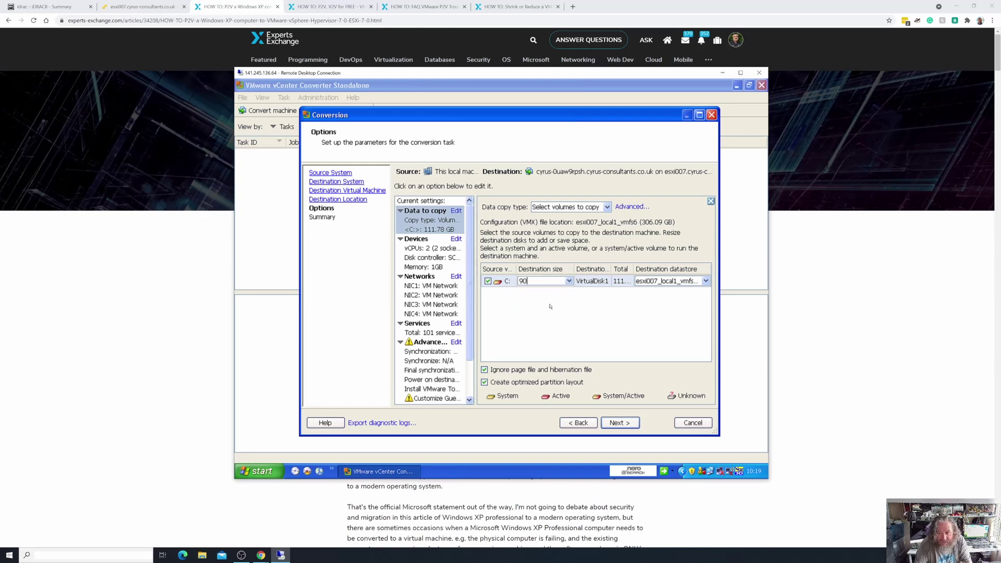
key("Return")
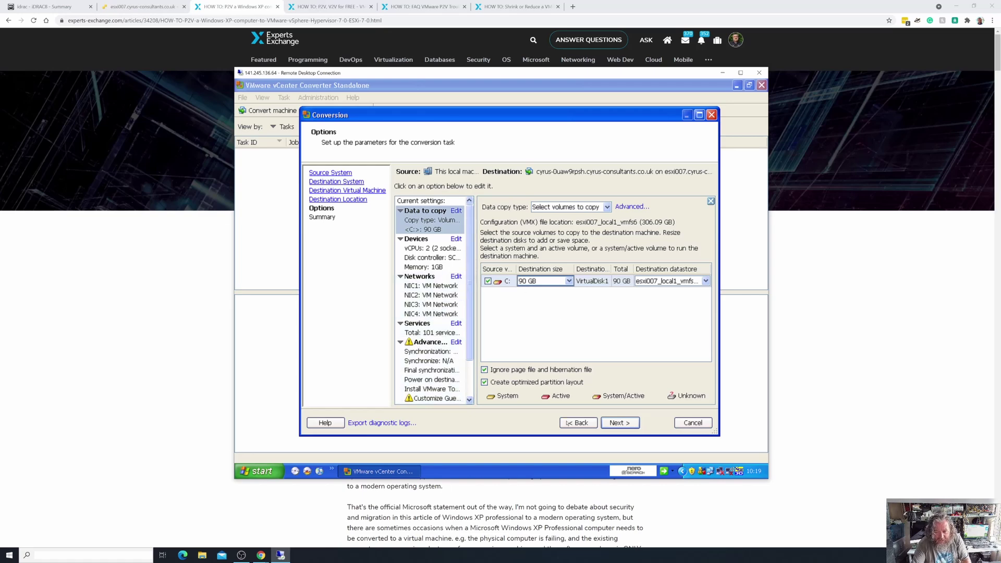
Review the Summary page and finish the wizard, submitting conversion task 4.
left_click(620, 422)
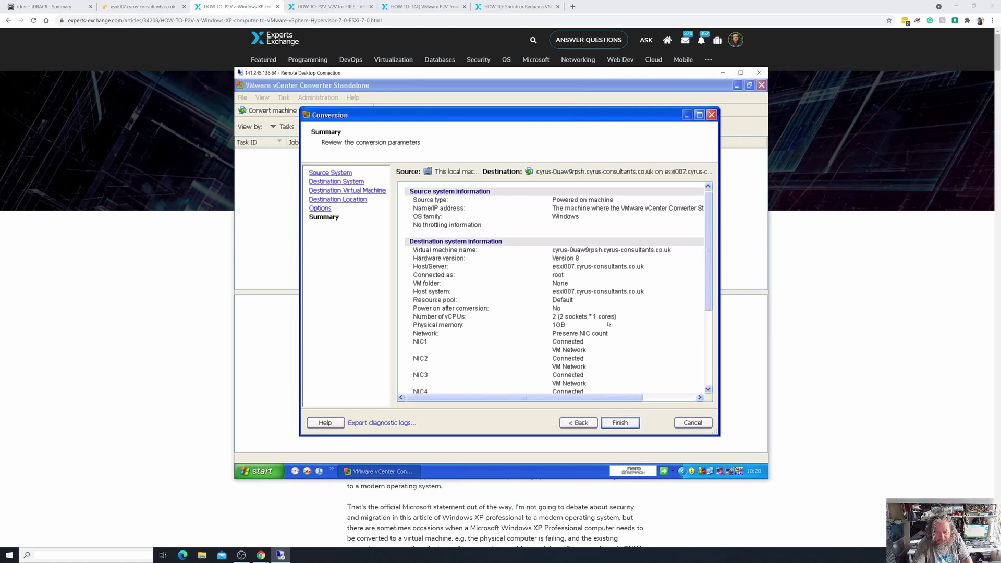
scroll(608, 324, "down", 4)
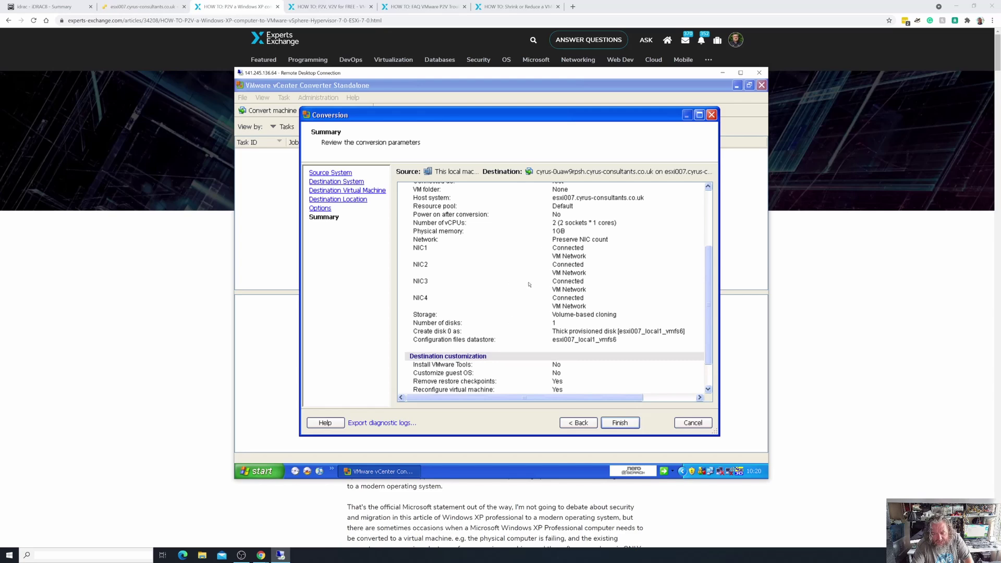
scroll(529, 284, "down", 2)
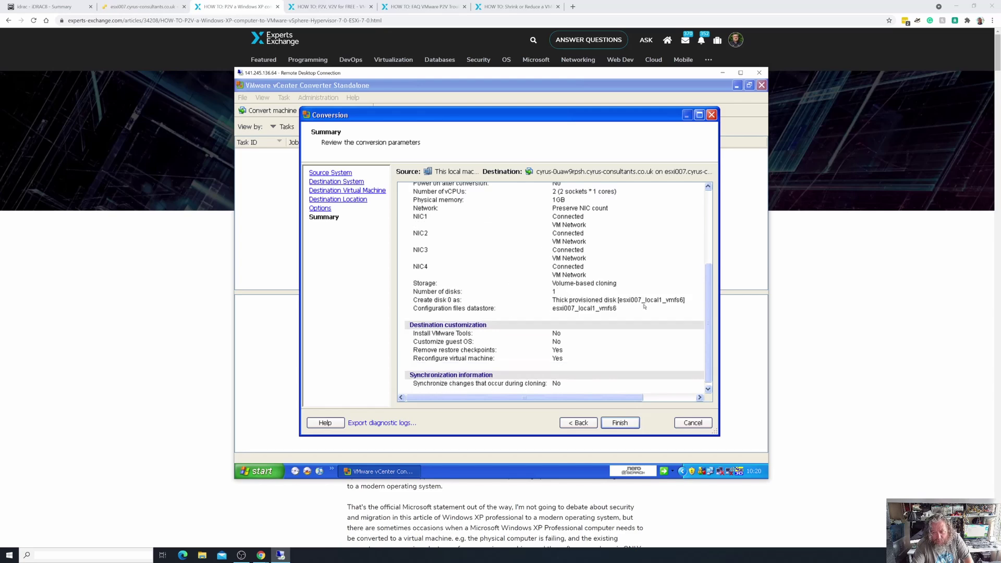
left_click(619, 424)
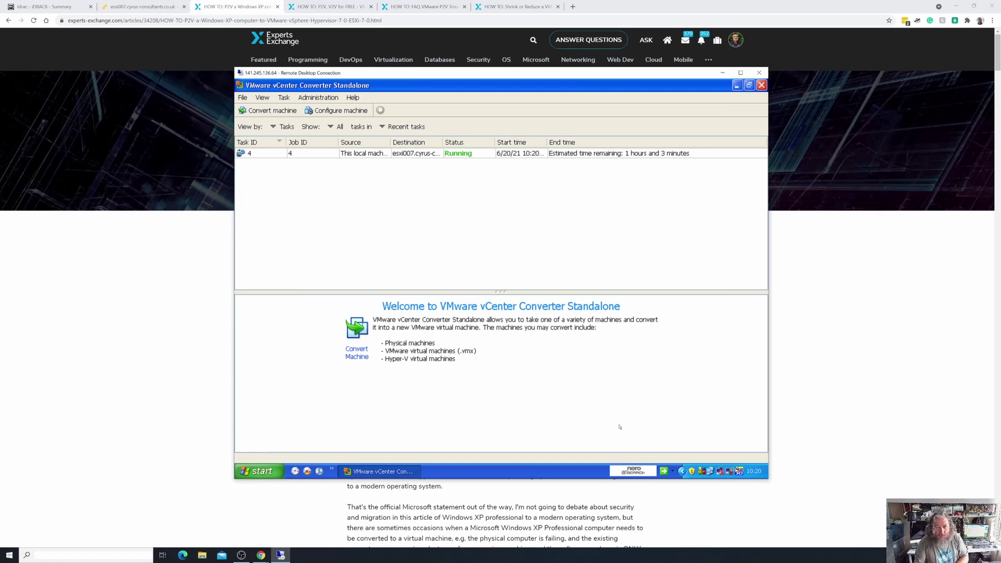
Show task 4's progress: 1% complete, about 1 hour 3 minutes remaining.
left_click(303, 154)
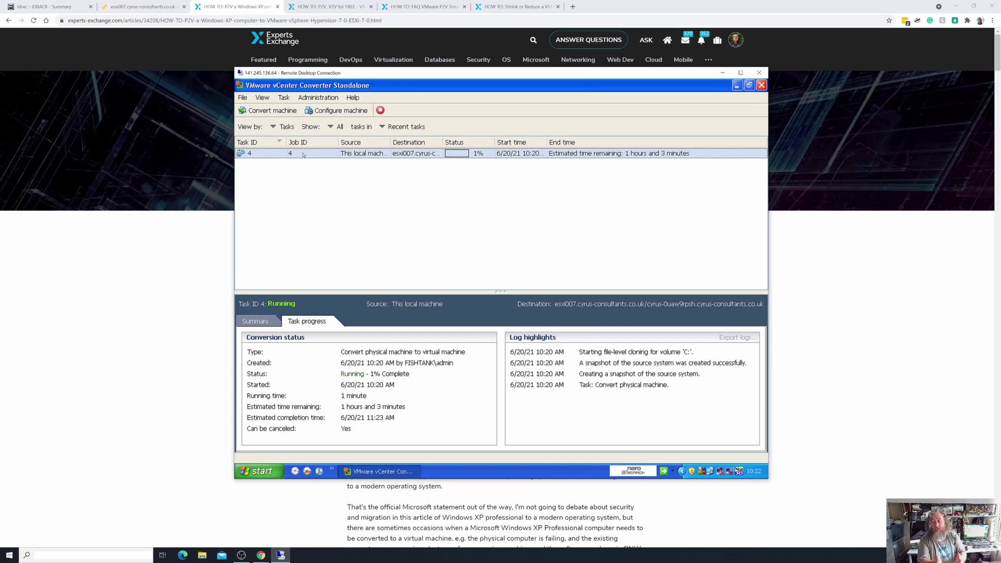
Check the ESXi host's VM list, then see the conversion reach 63% with about 52 minutes left.
left_click(142, 7)
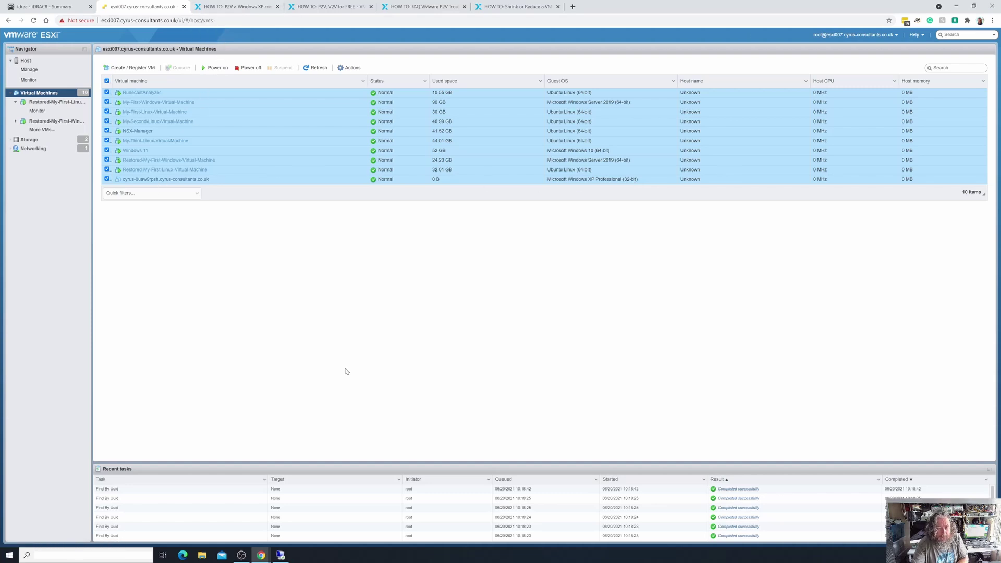
left_click(281, 554)
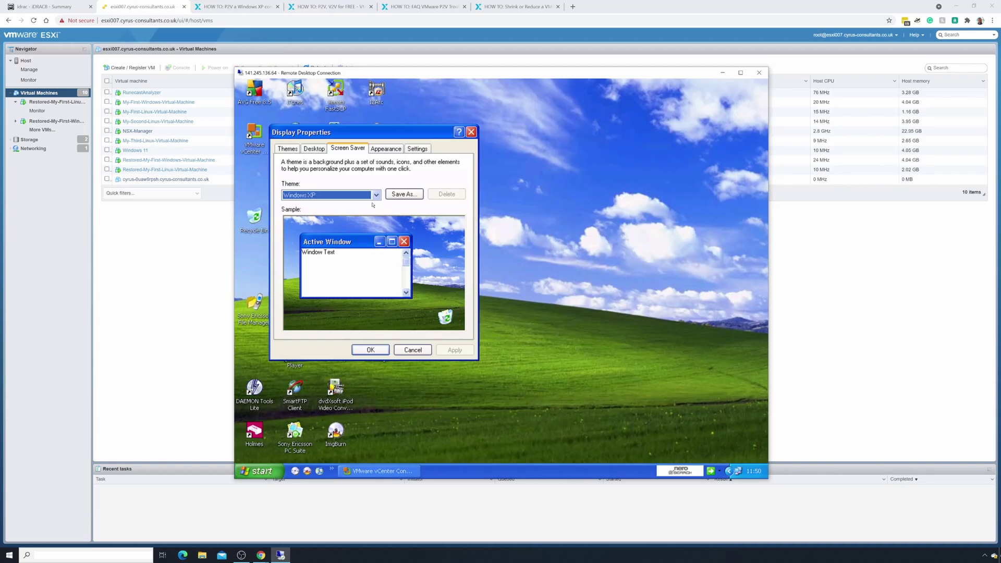
Bring back the Remote Desktop converter window to confirm conversion task 4 completed in 2 hours 1 minute.
left_click(411, 474)
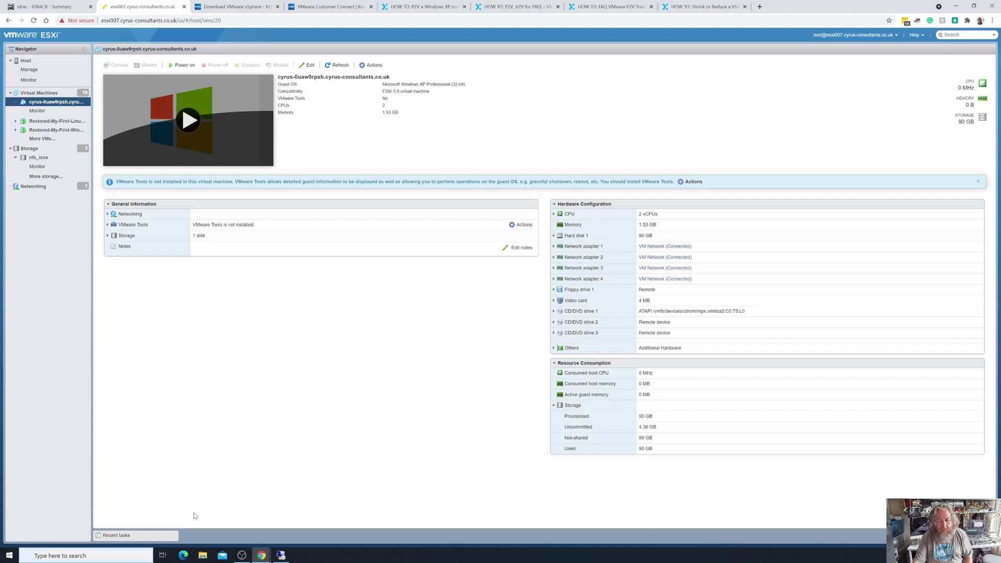
left_click(282, 555)
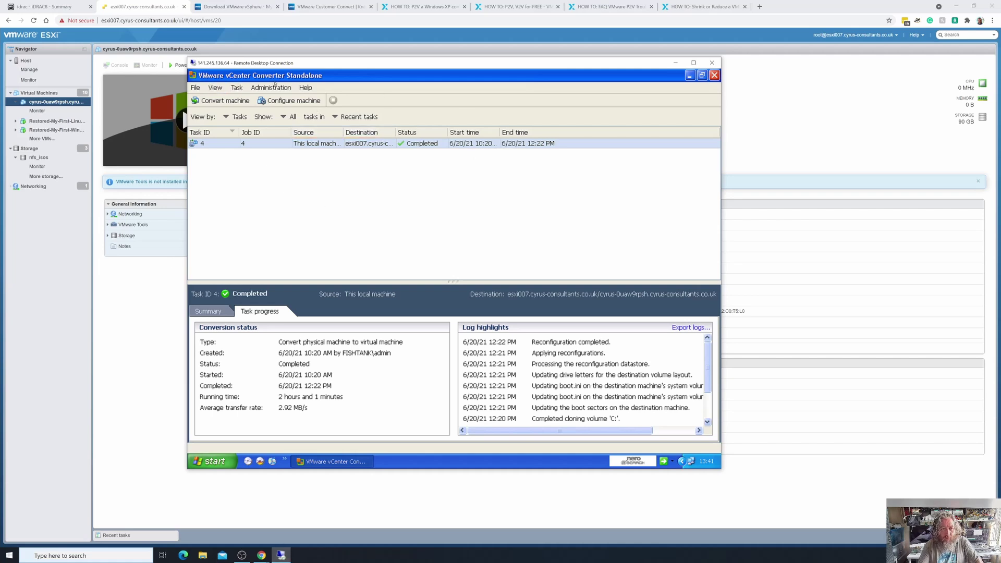
Minimise the Remote Desktop Connection window to reveal the new XP VM's summary page.
left_click(675, 63)
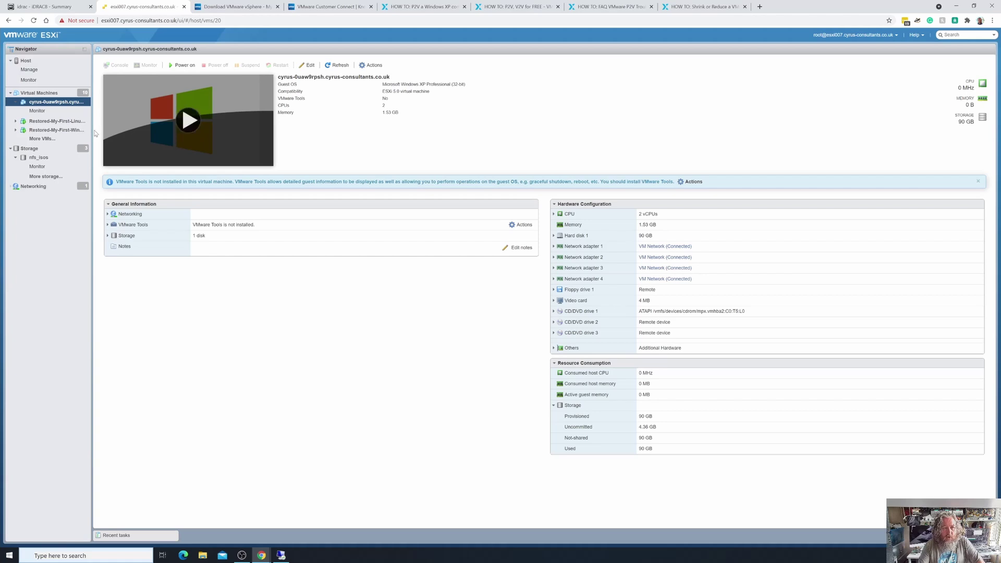
In the XP VM's settings, set 2 cores per socket and memory to 4 GB.
right_click(64, 101)
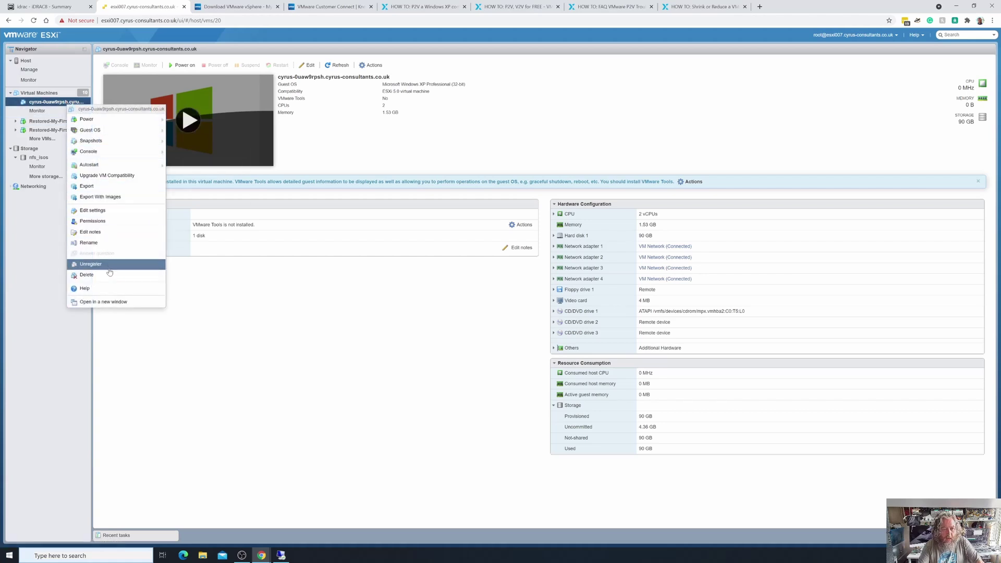
left_click(111, 211)
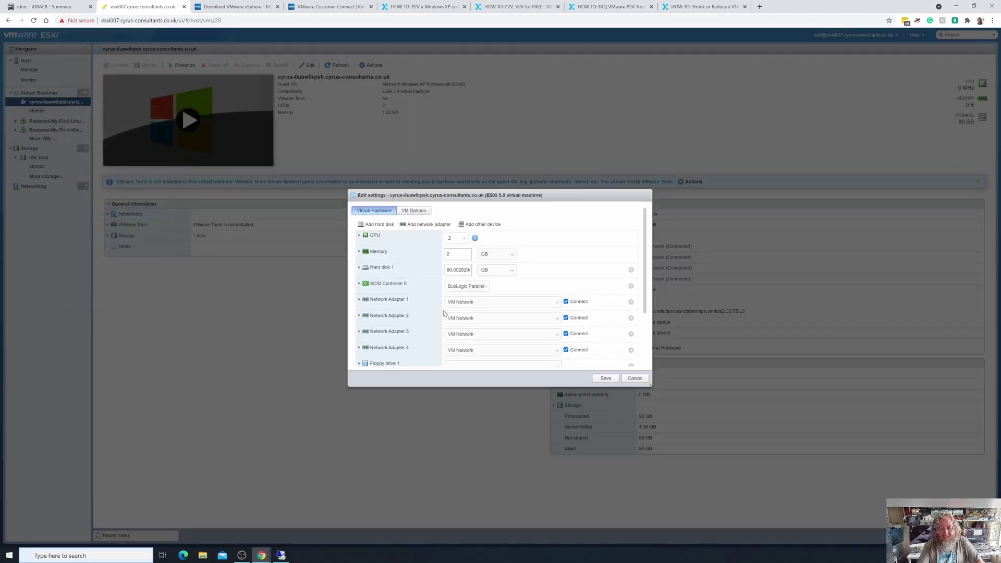
left_click(359, 237)
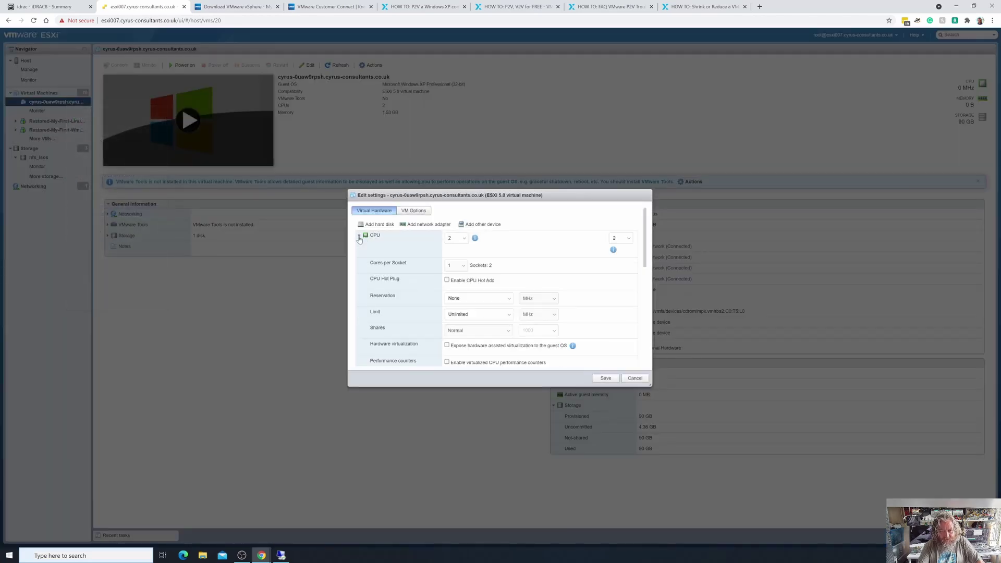
left_click(463, 255)
left_click(455, 268)
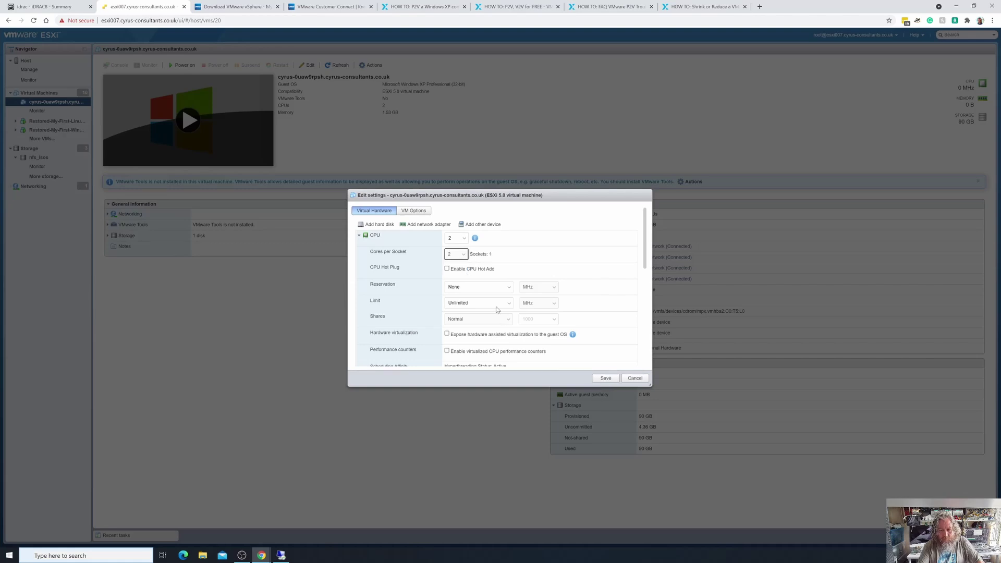
scroll(612, 344, "down", 2)
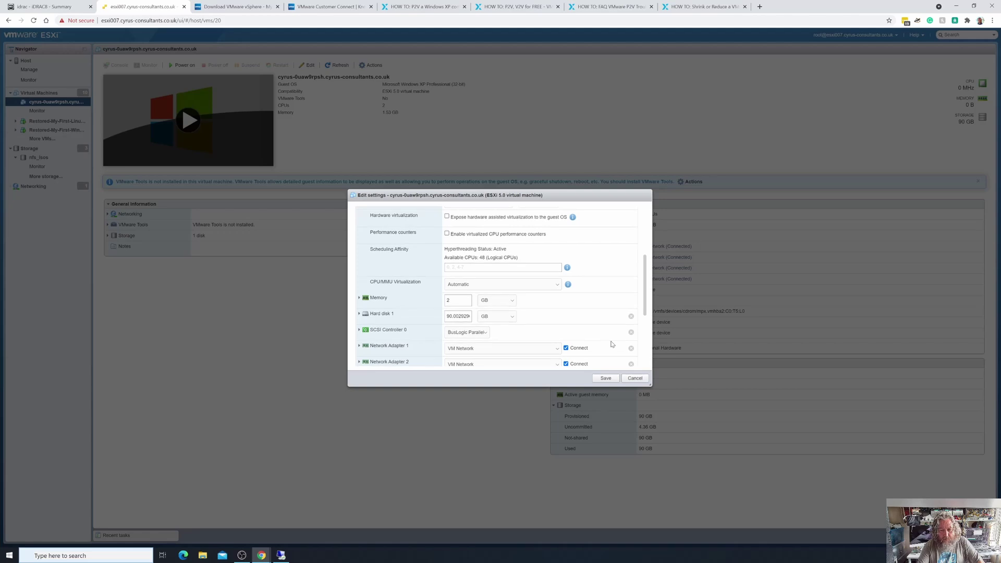
double_click(464, 301)
type("4")
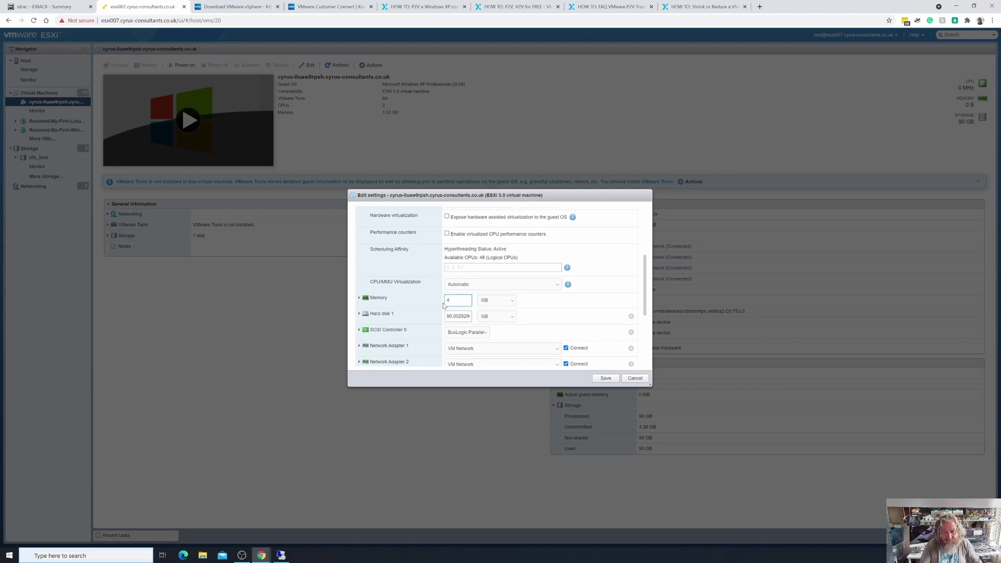
scroll(600, 306, "down", 1)
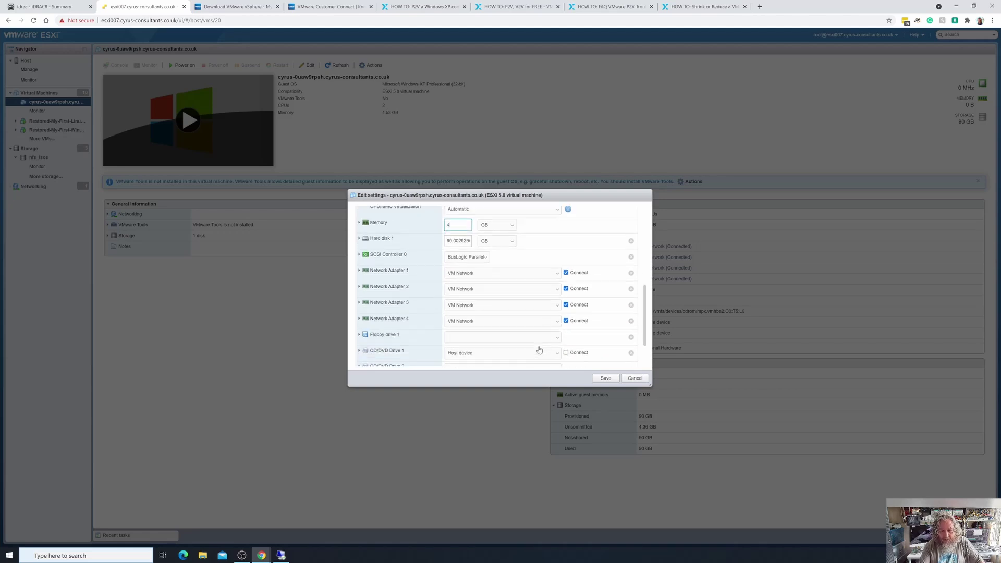
Remove the three extra network adapters and two CD/DVD drives, then save the configuration.
left_click(630, 285)
left_click(631, 286)
left_click(631, 286)
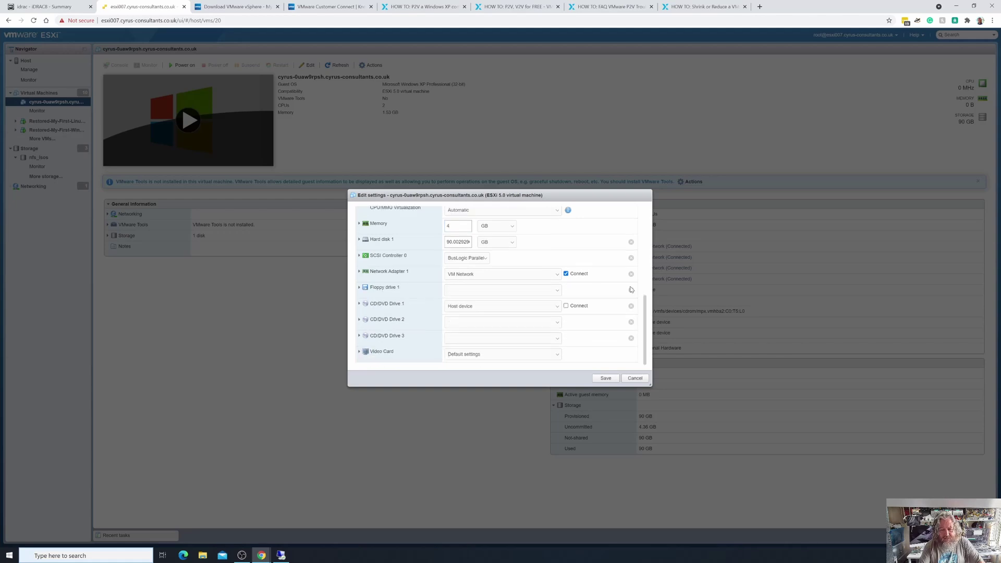
left_click(631, 322)
left_click(630, 323)
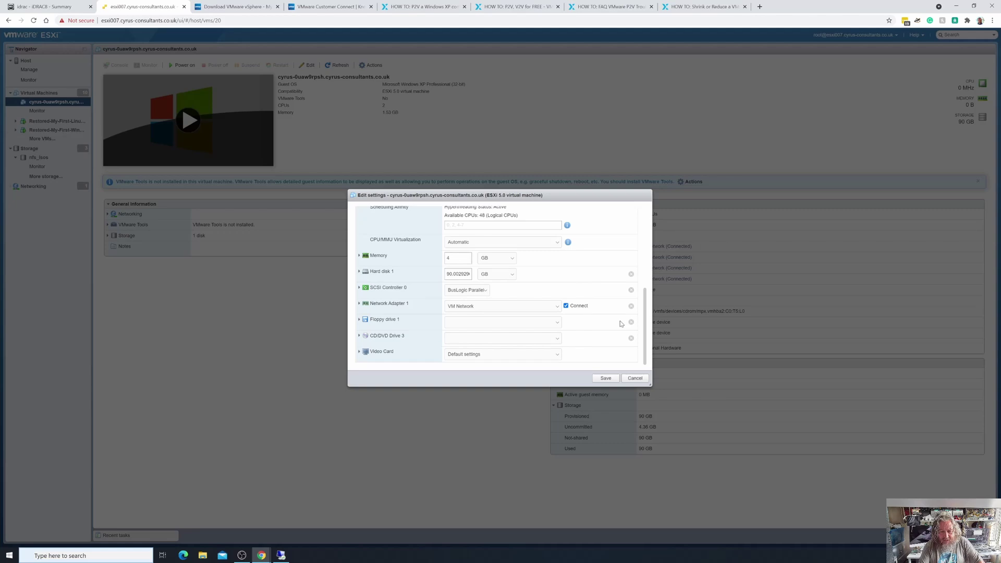
left_click(606, 378)
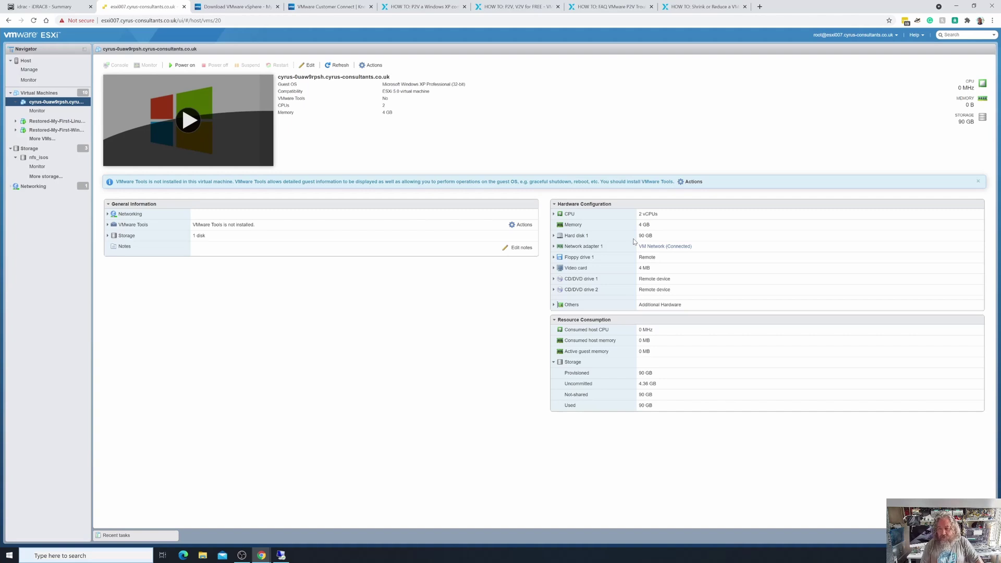
Remove one more CD/DVD drive from the XP VM's settings and save.
right_click(59, 102)
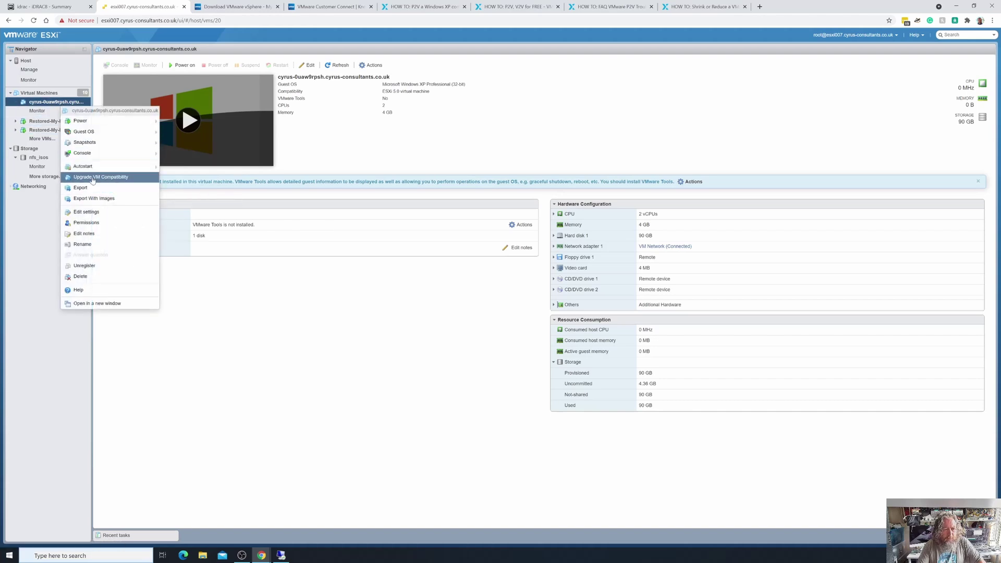
left_click(88, 213)
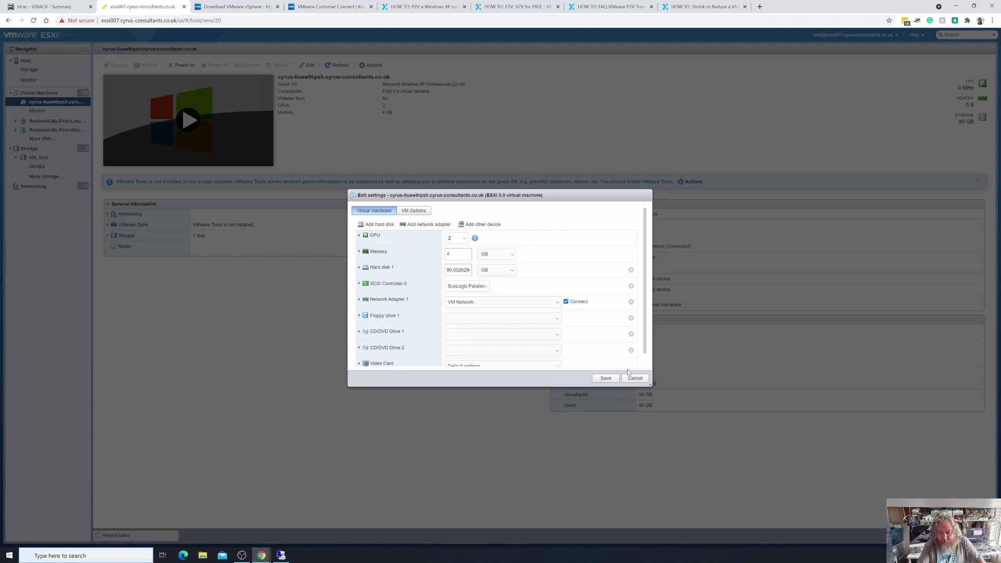
left_click(631, 350)
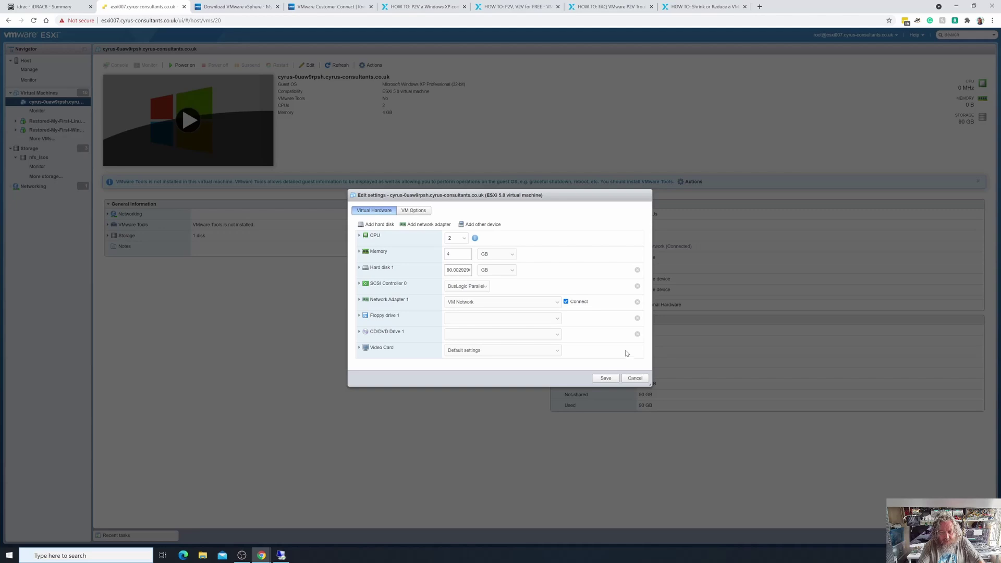
left_click(606, 378)
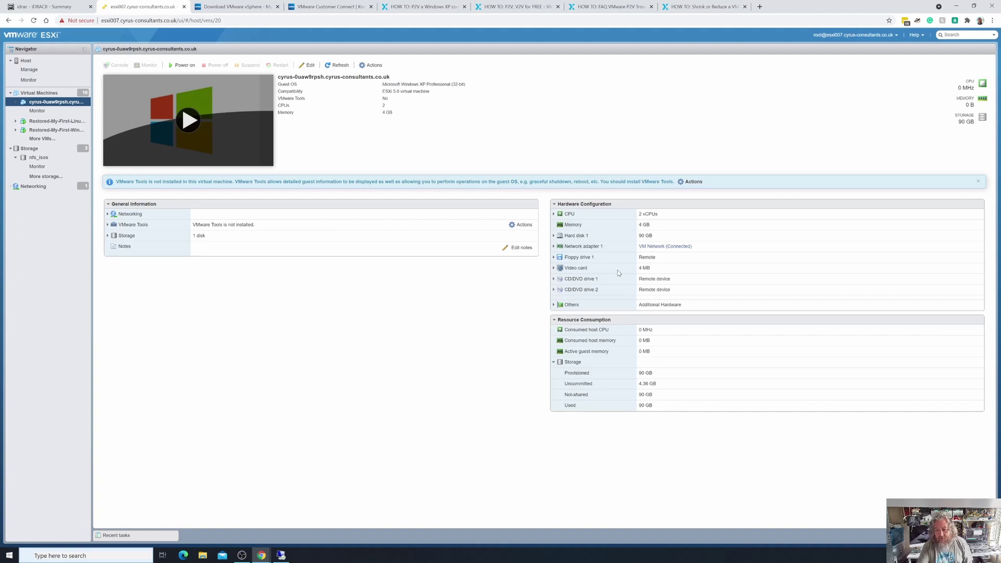
Give the XP VM's video card custom settings with 8 MB total video memory and save.
right_click(75, 101)
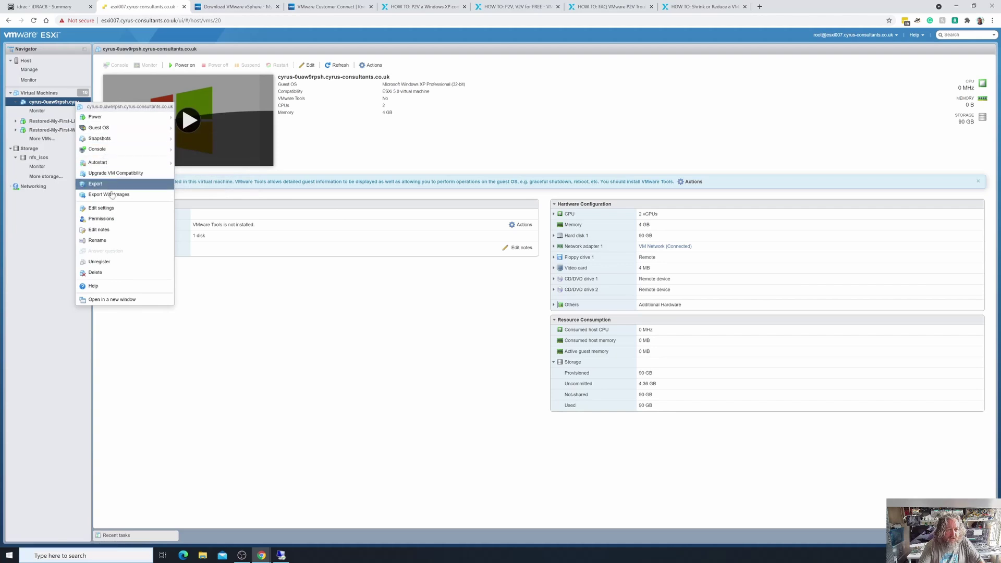
left_click(113, 209)
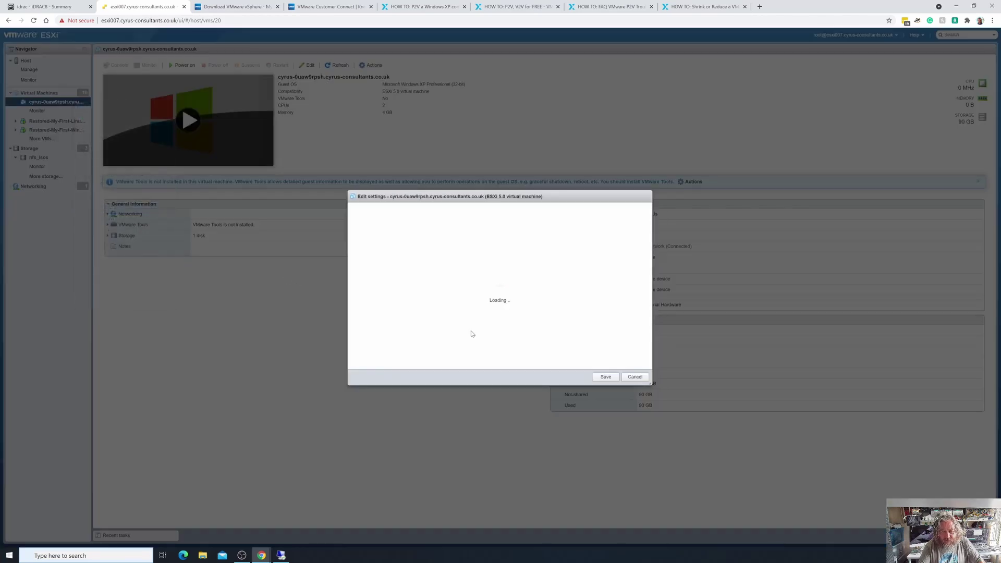
left_click(471, 354)
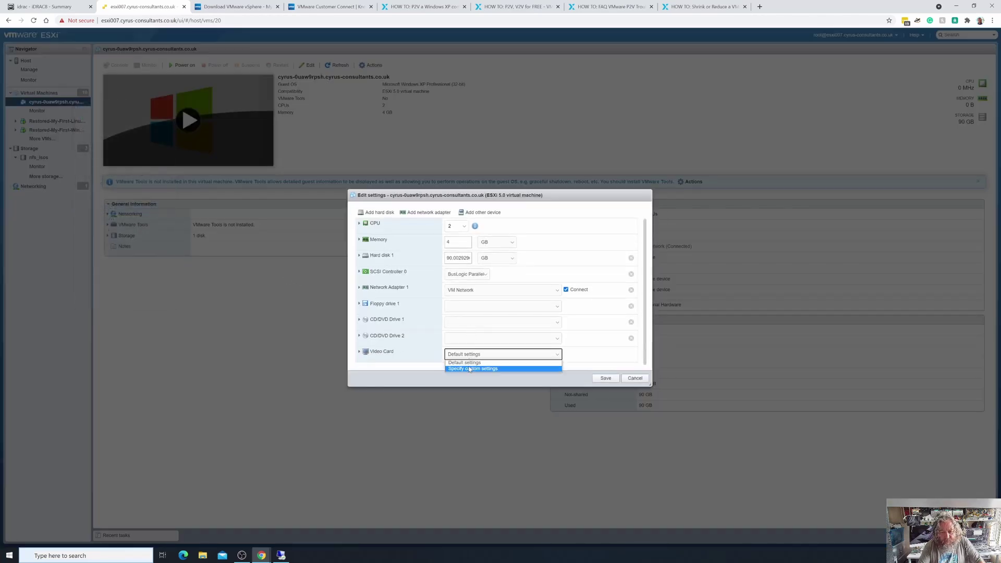
left_click(470, 368)
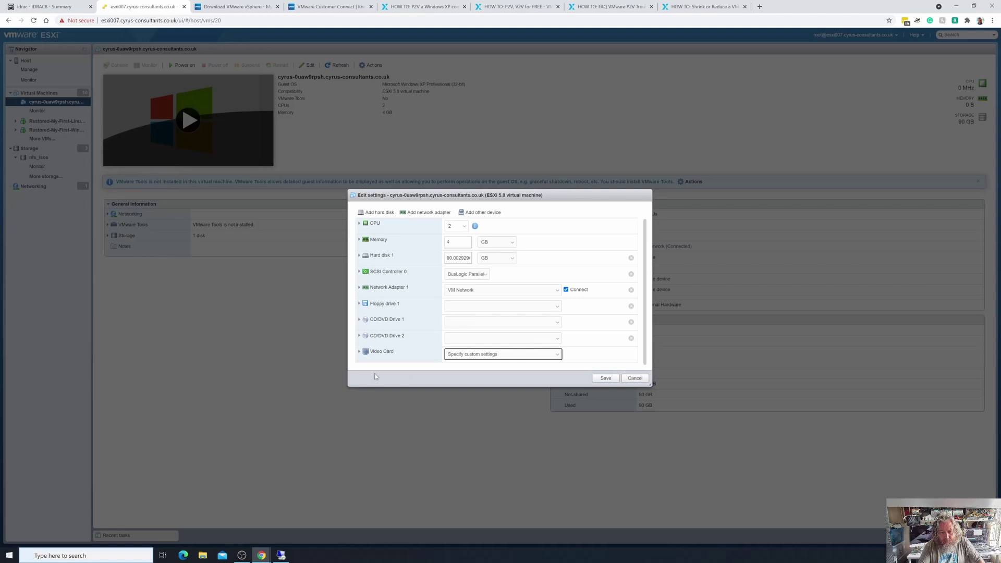
left_click(359, 352)
scroll(406, 344, "down", 1)
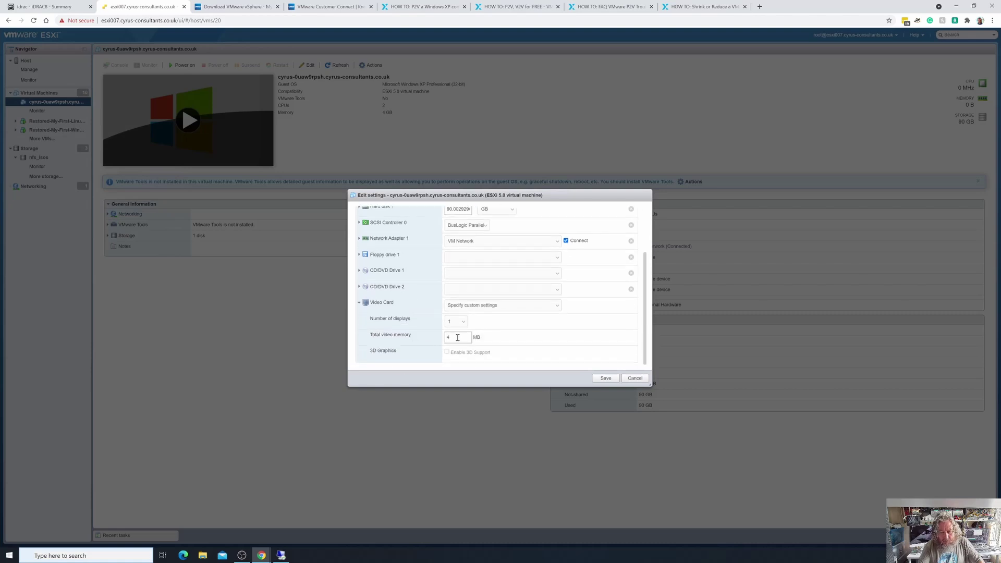
left_click_drag(457, 337, 440, 338)
type("8")
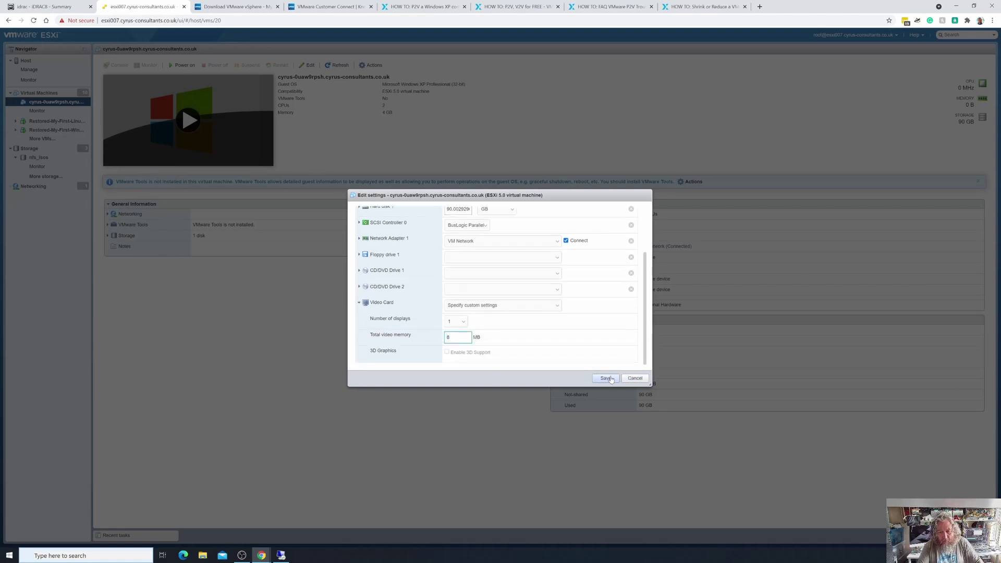
left_click(606, 378)
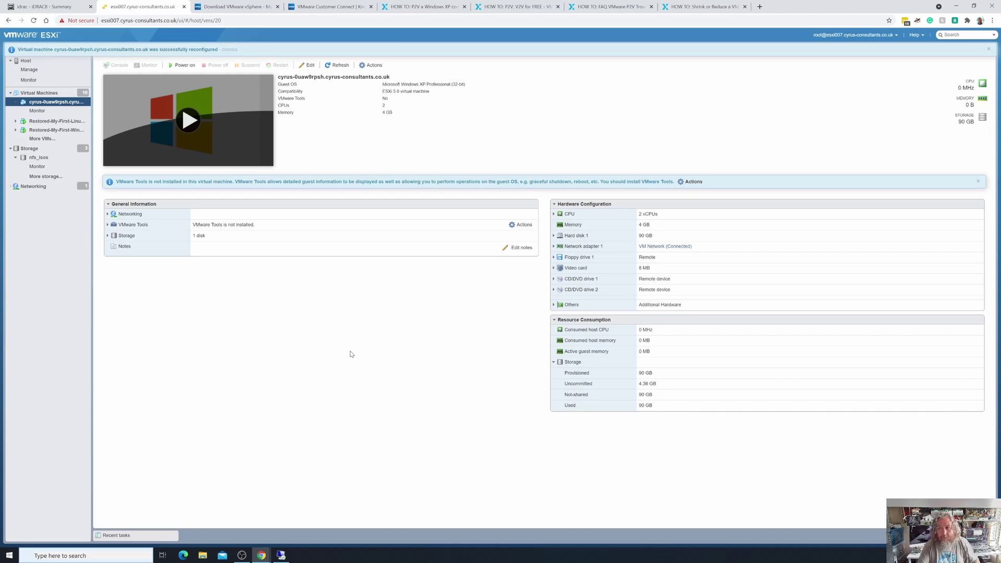
Power on the XP VM and open its console in a window moved to the page centre.
left_click(81, 102)
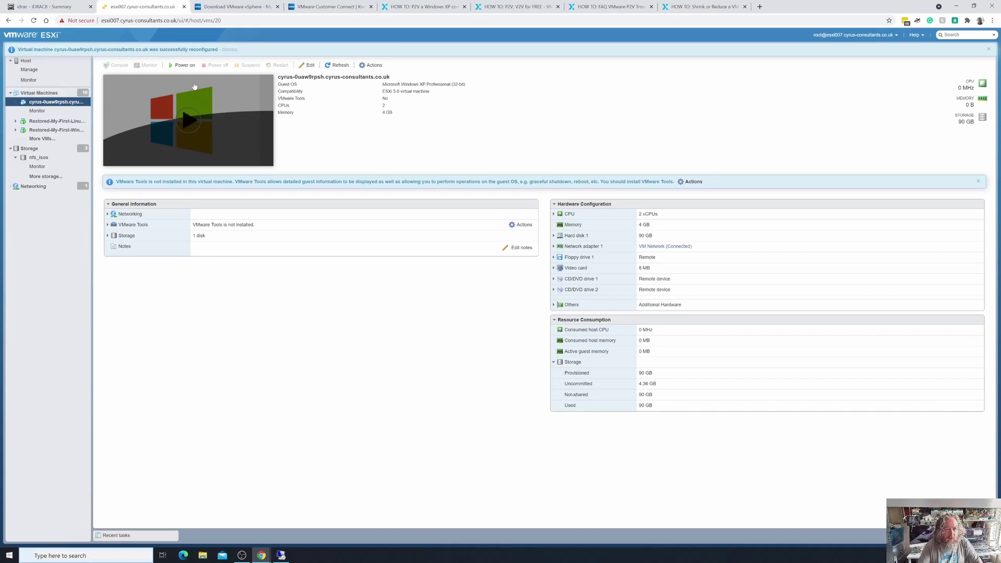
left_click(188, 66)
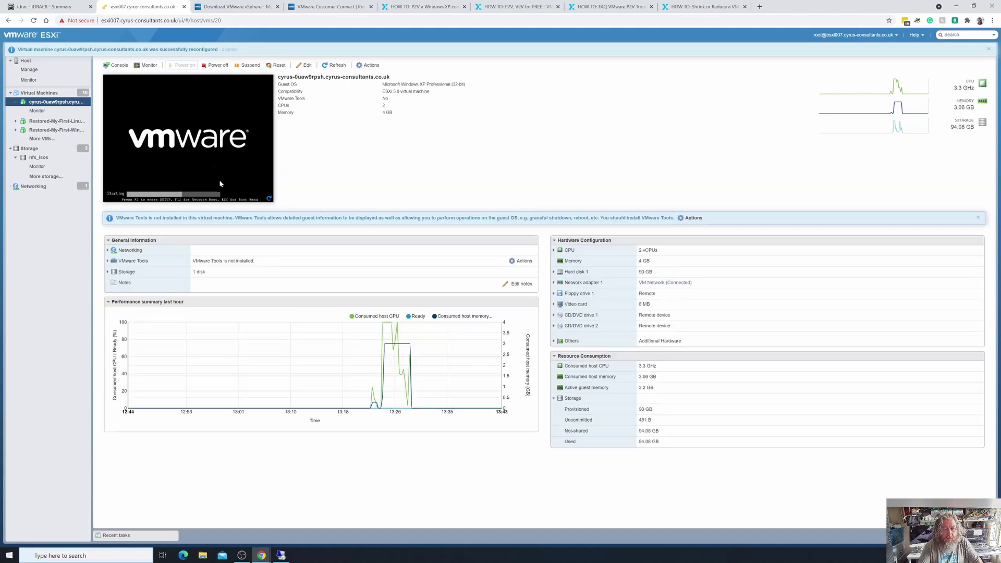
left_click(219, 178)
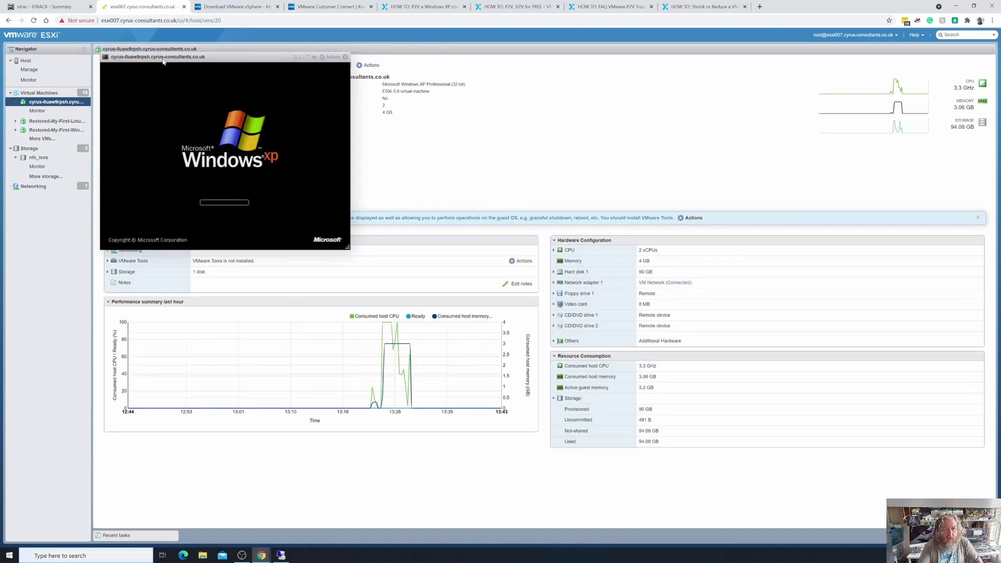
left_click_drag(165, 60, 425, 179)
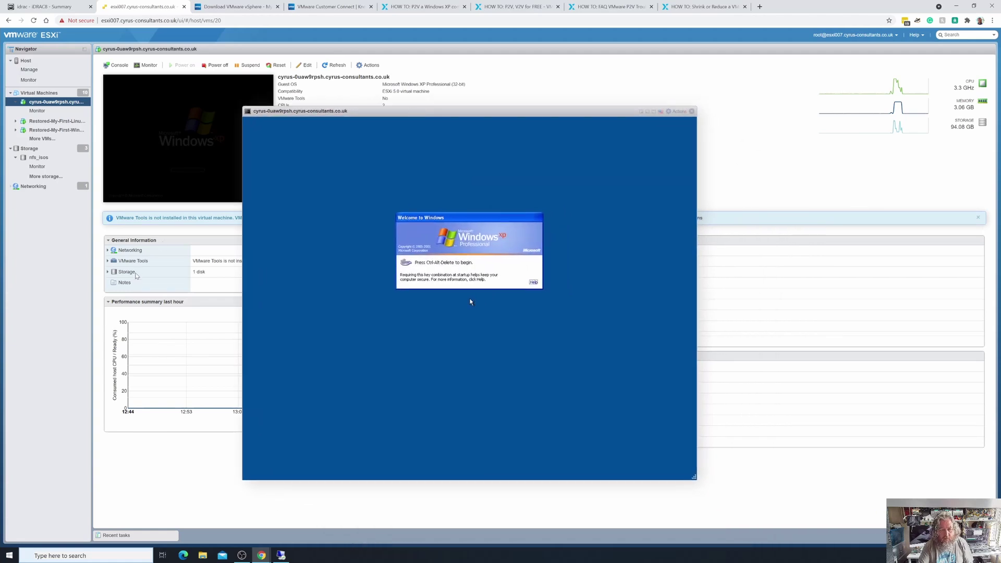
Collapse the performance chart, send Ctrl-Alt-Delete to the XP guest, and log on with the account password.
left_click(110, 304)
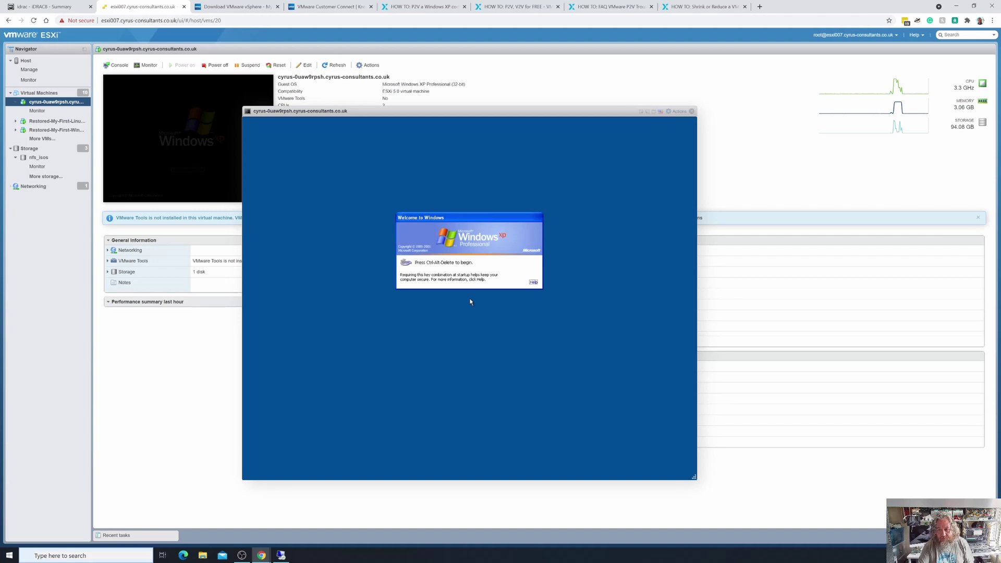
left_click(683, 115)
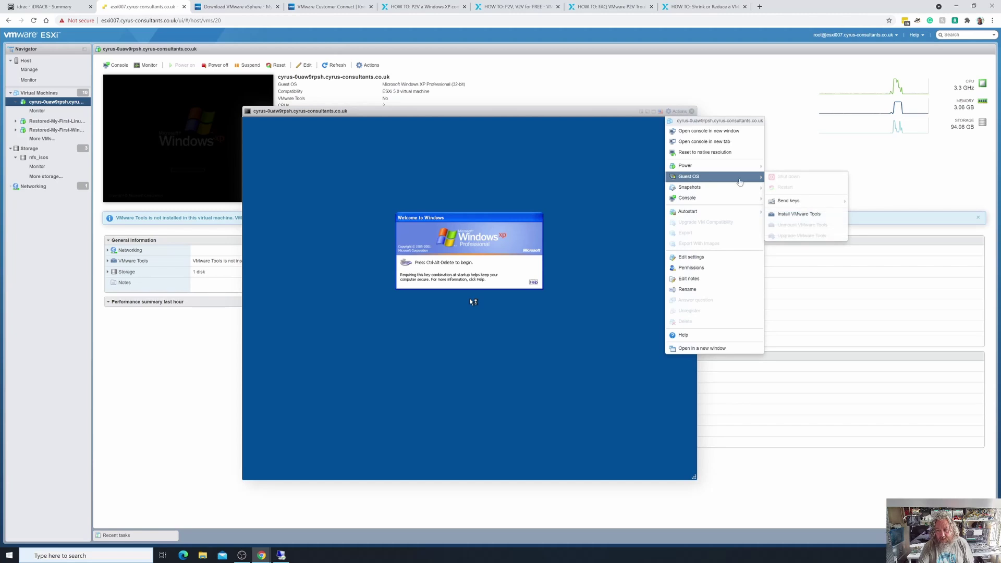
mouse_move(745, 174)
mouse_move(751, 198)
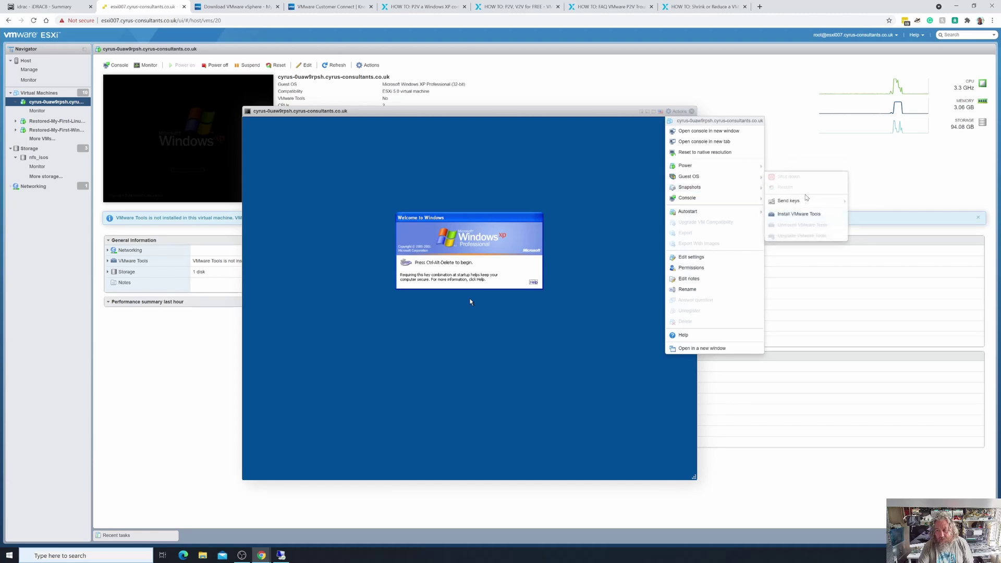
mouse_move(807, 200)
left_click(866, 204)
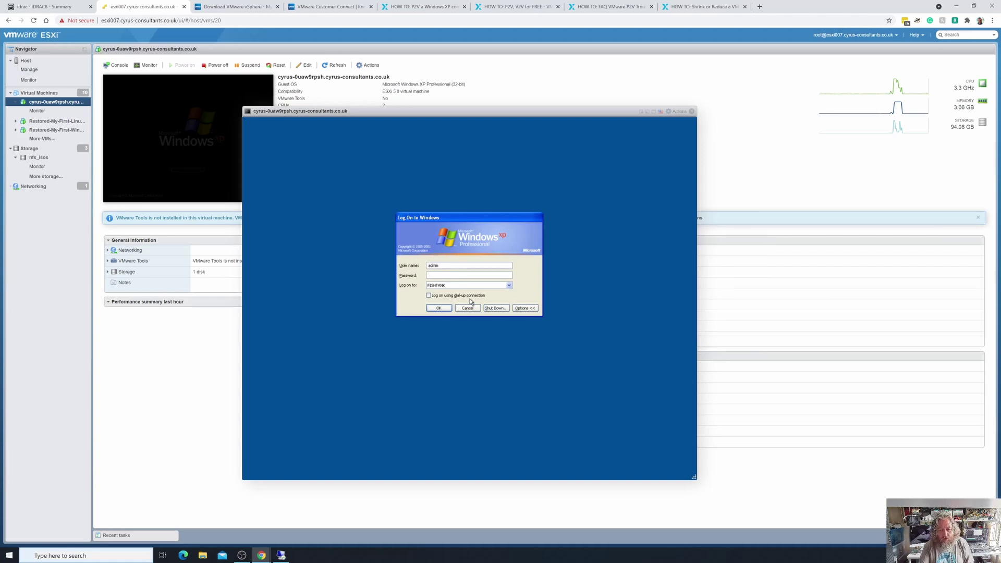
type("password")
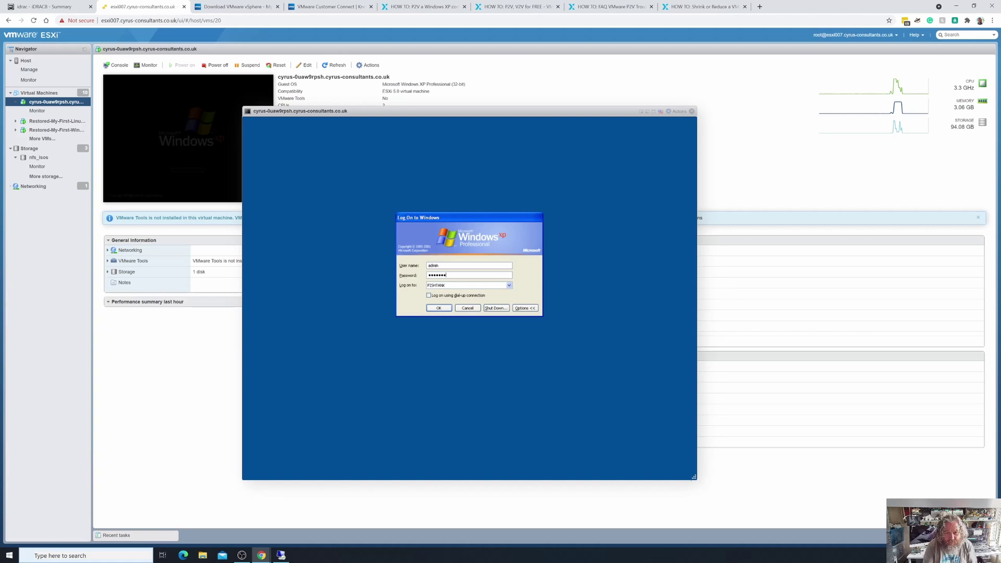
key("Return")
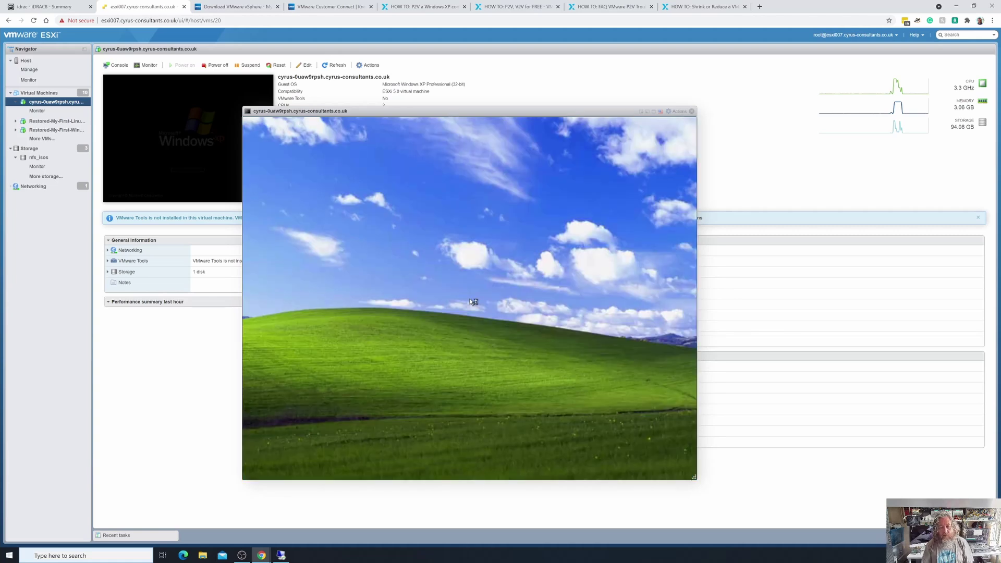
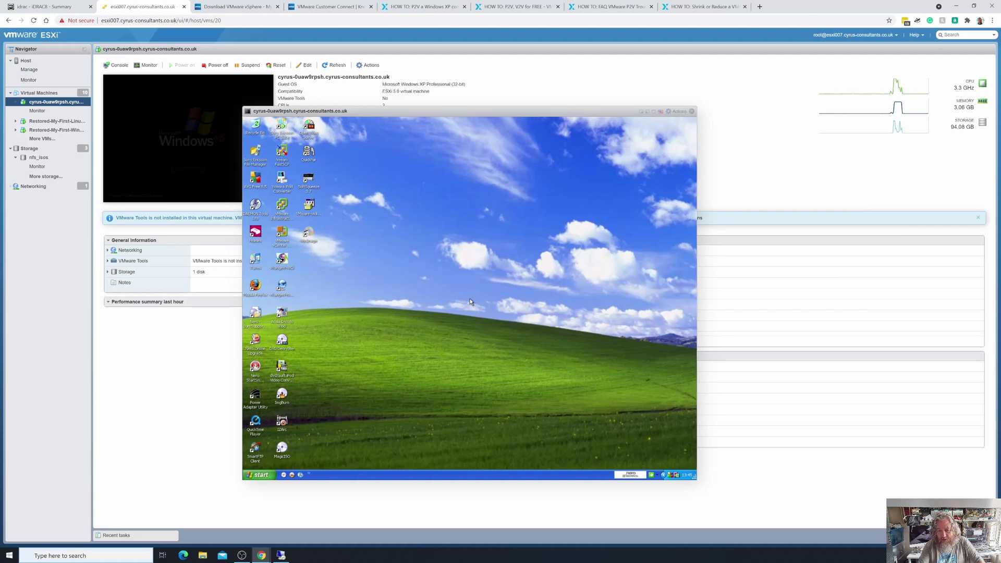
Close the XP VM's browser console, reopen it larger, then close it again.
left_click(692, 111)
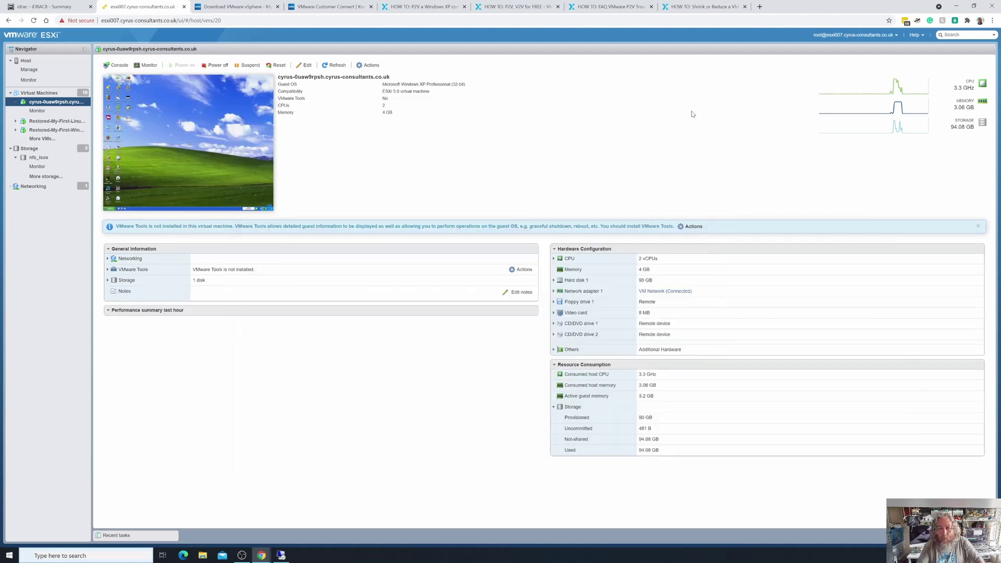
left_click(240, 156)
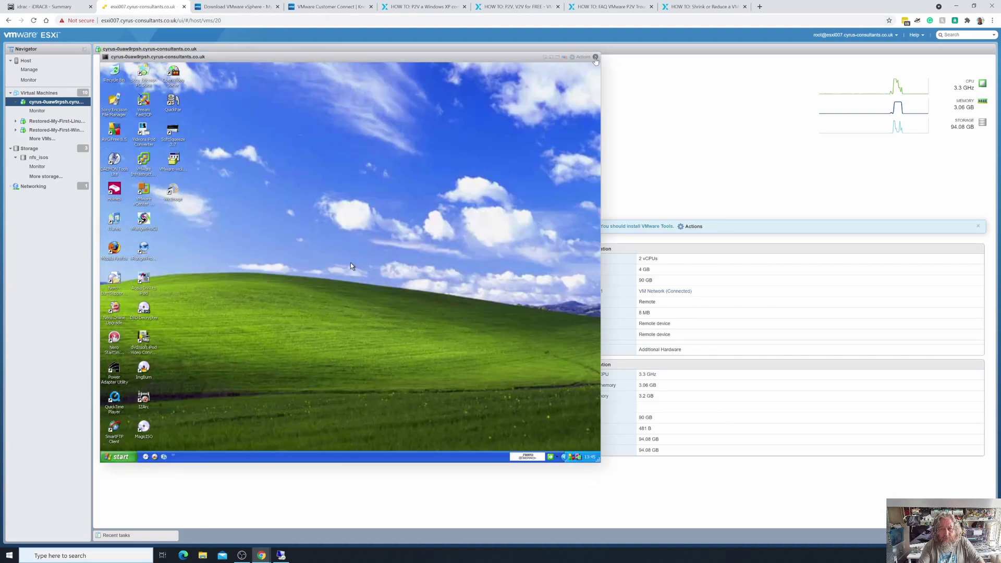
left_click(595, 57)
Launch the XP VM in a standalone VMware Remote Console window and nudge it into place.
right_click(233, 126)
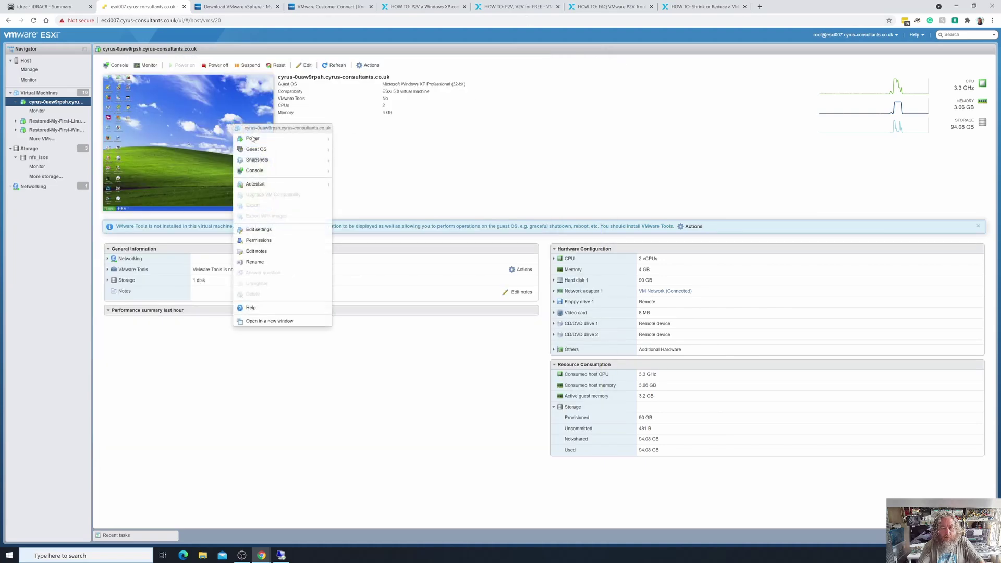
mouse_move(292, 170)
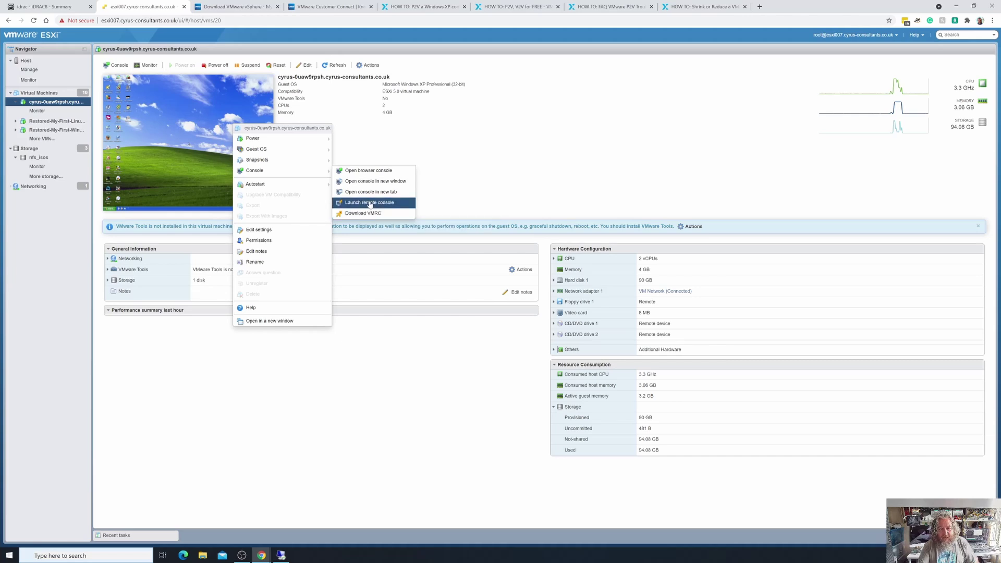
left_click(367, 203)
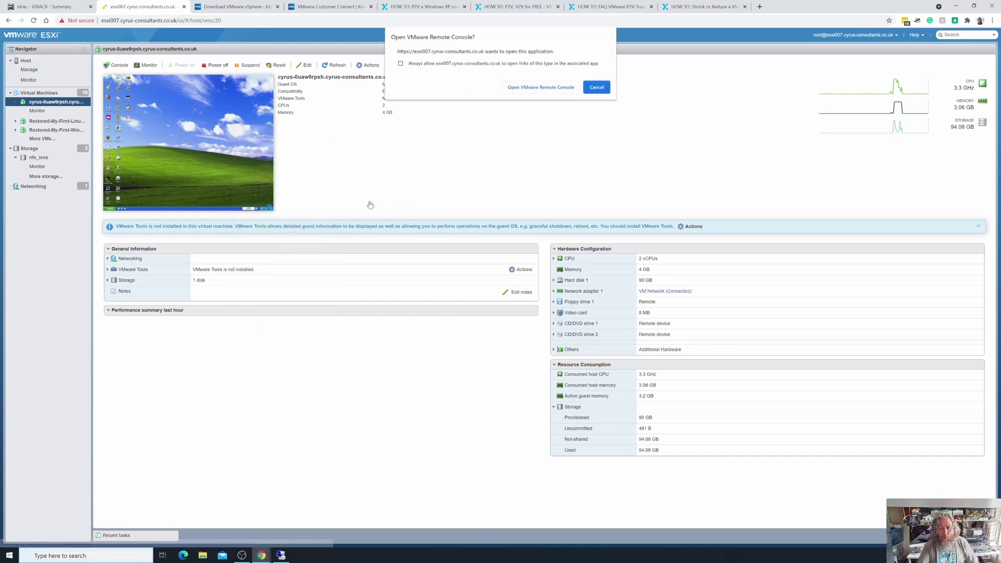
left_click(541, 87)
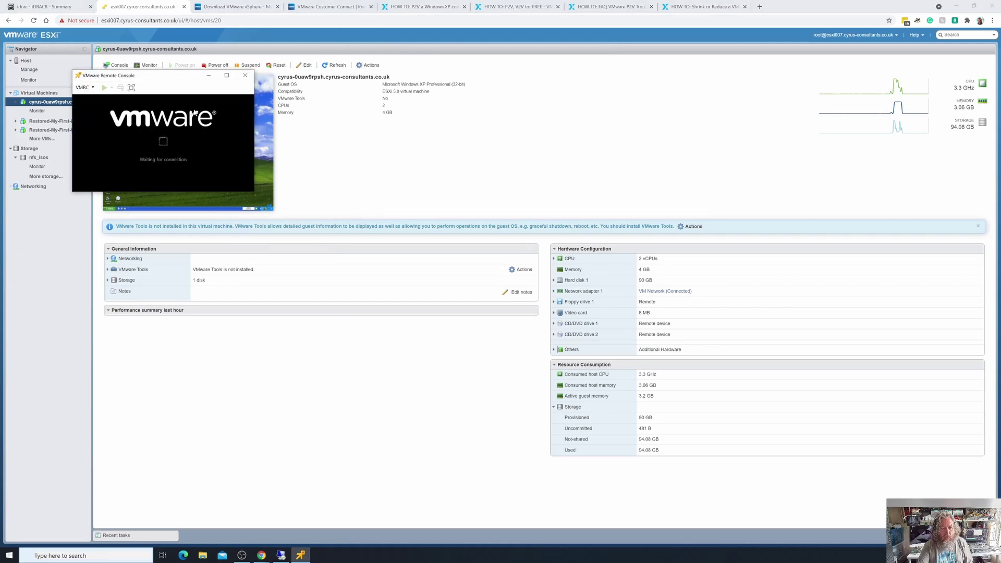
left_click_drag(370, 157, 373, 158)
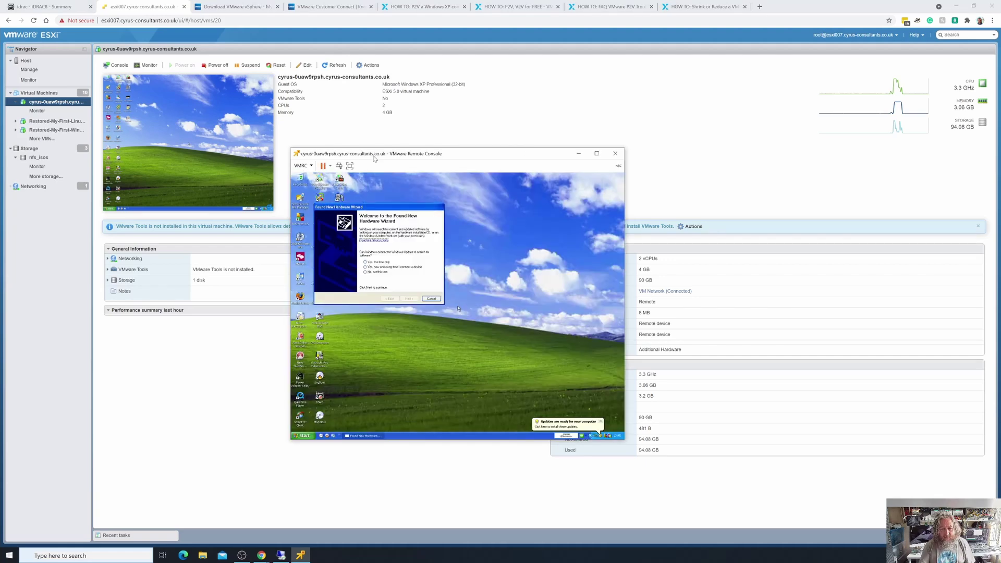
Take control of the XP guest and open My Computer from its Start menu.
left_click(445, 365)
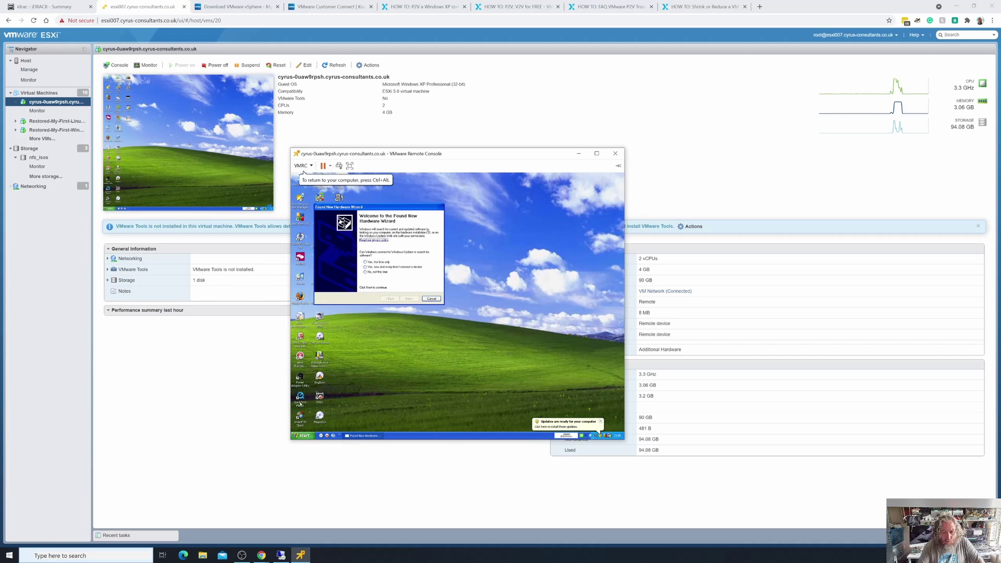
left_click(302, 435)
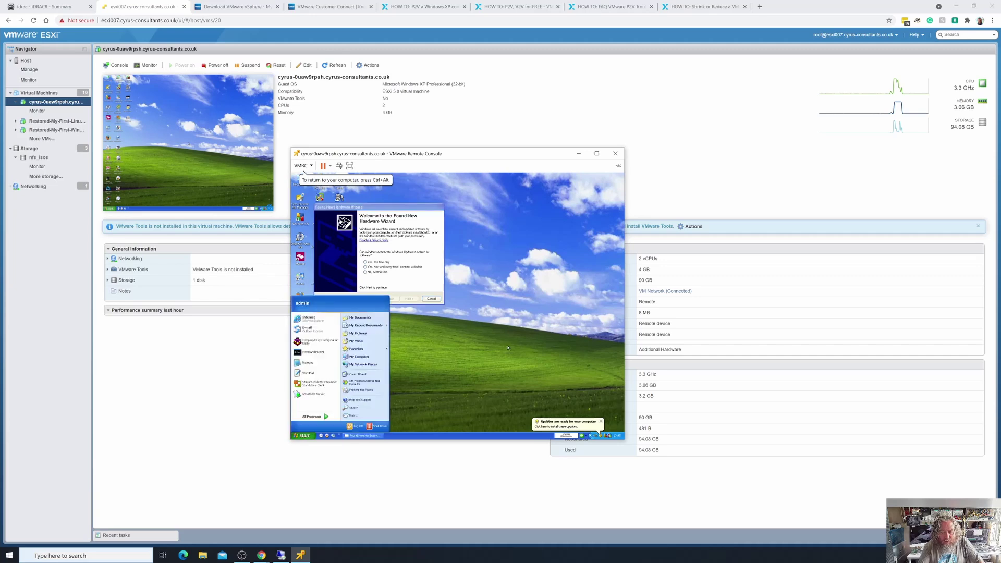
left_click(490, 350)
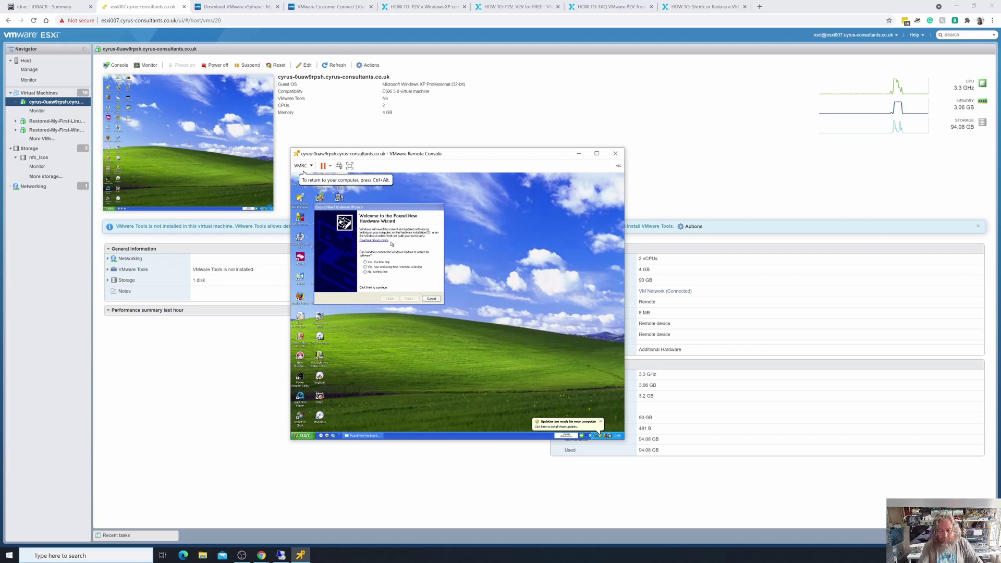
left_click(398, 209)
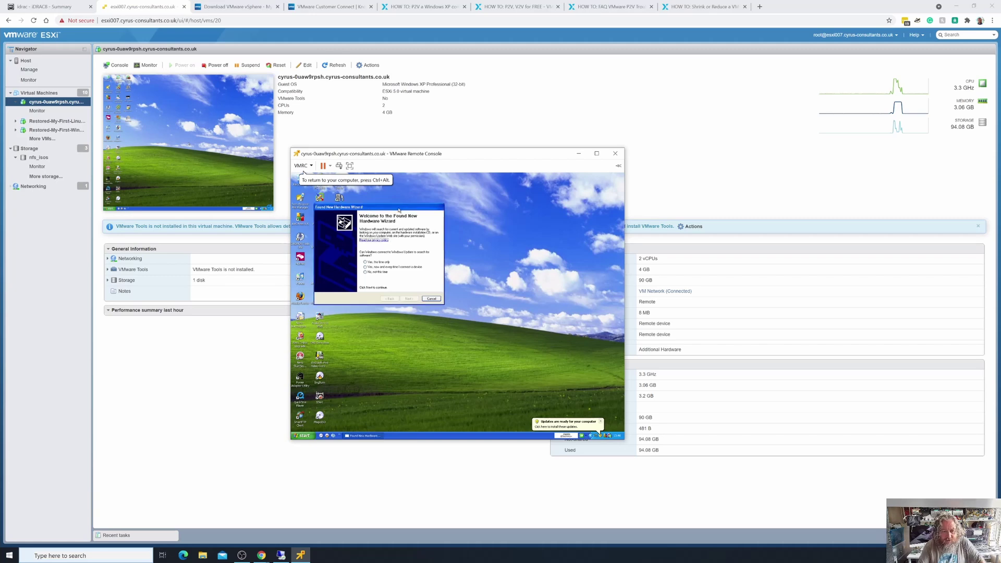
left_click(304, 435)
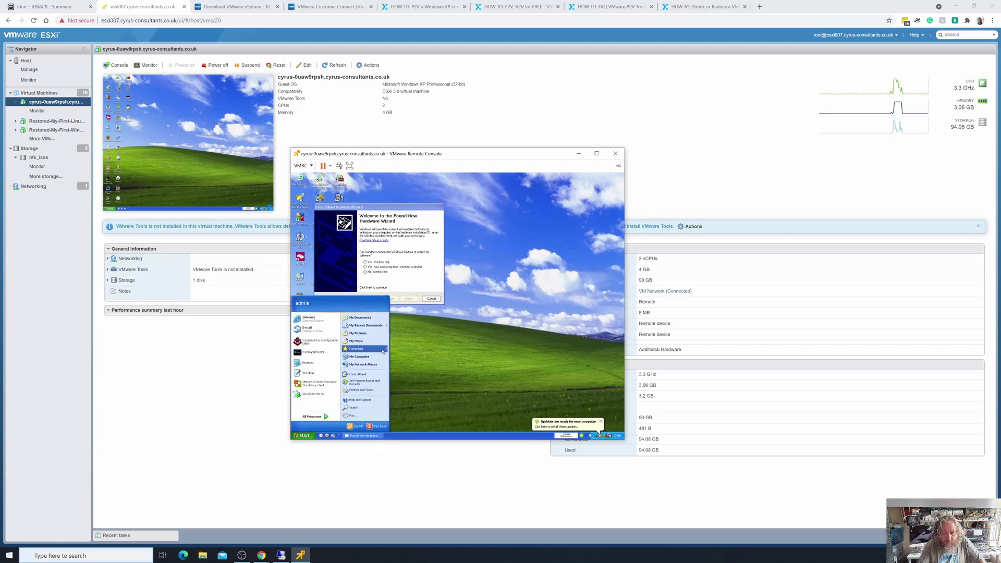
left_click(360, 356)
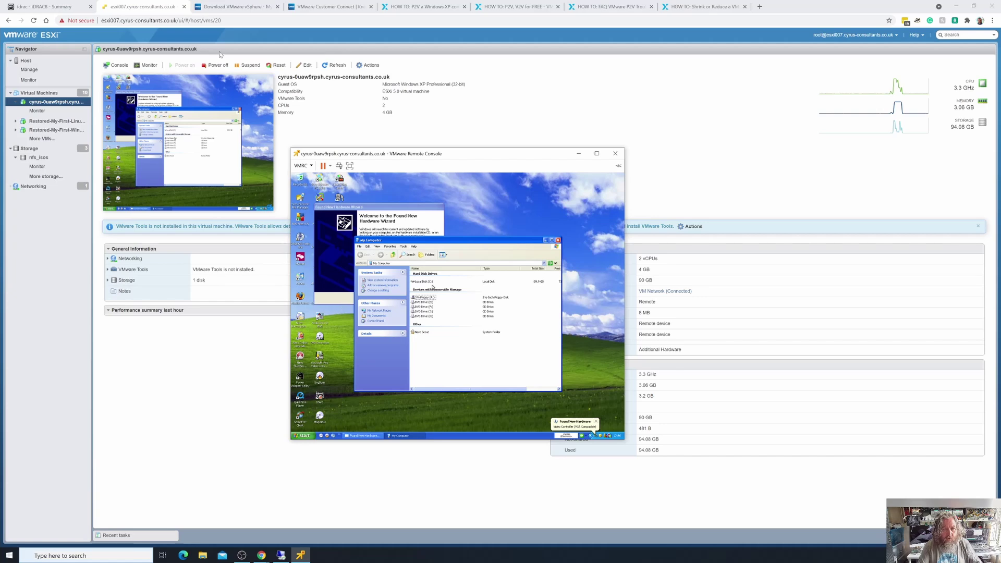
Check the VMRC download and ESXi tabs, then close the VMware Customer Connect tab.
left_click(228, 12)
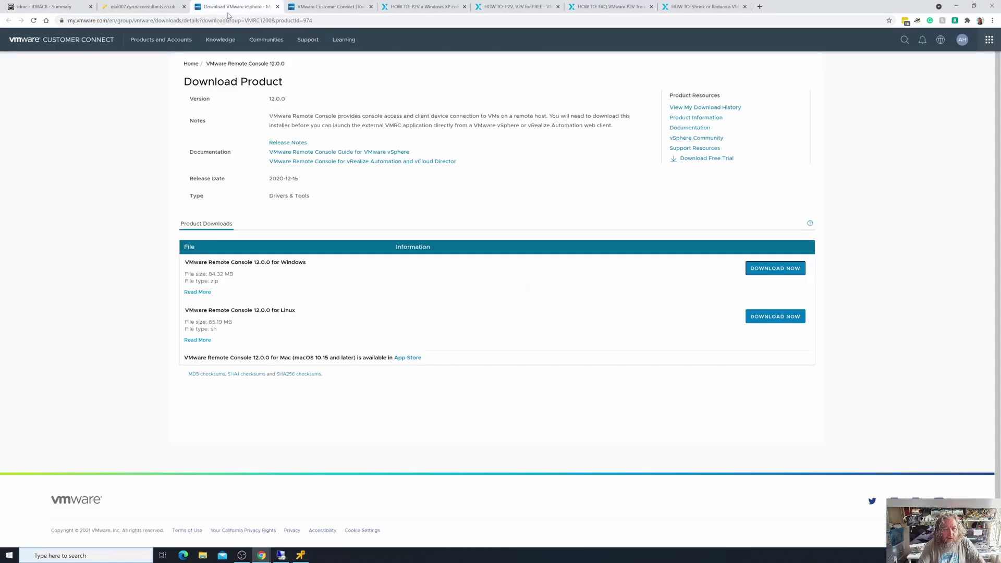
left_click(146, 7)
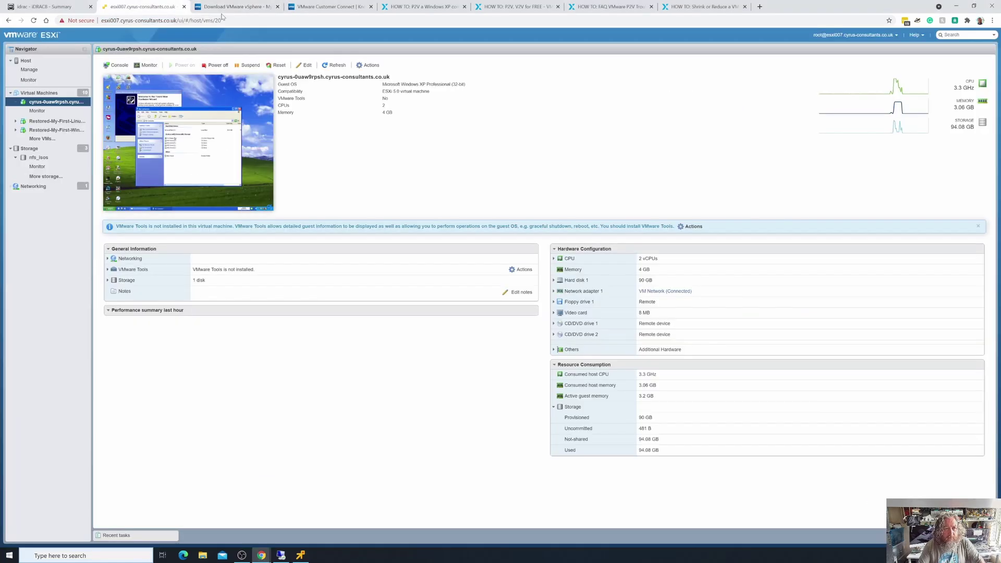
left_click(318, 8)
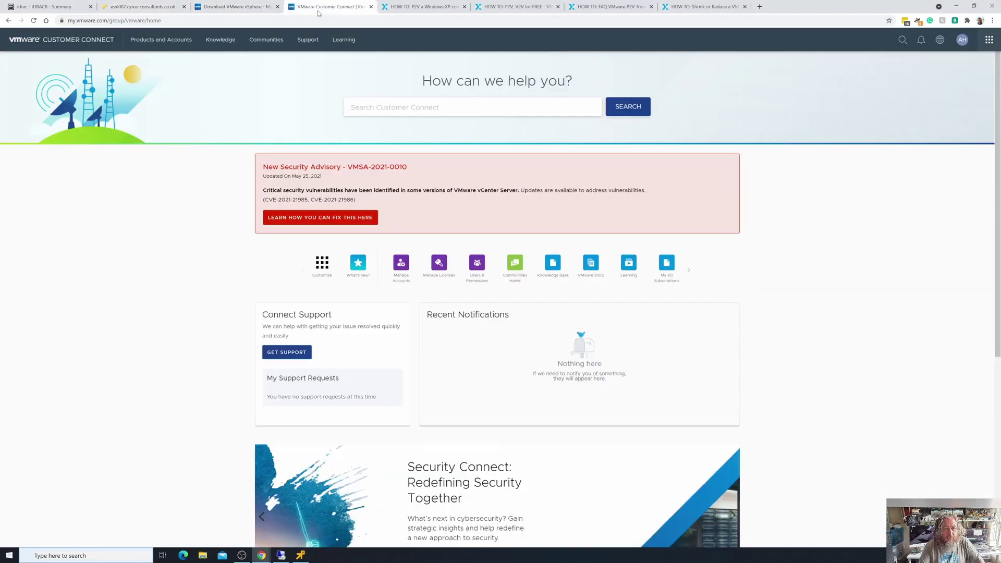
left_click(371, 7)
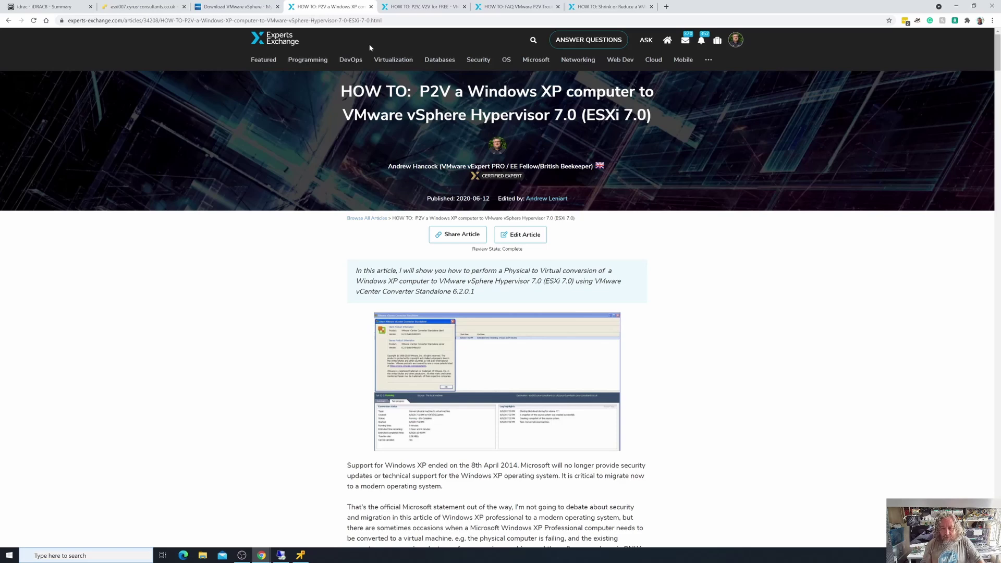
Review the P2V/V2V and Shrink VMDK articles, then return to the ESXi host tab.
left_click(416, 7)
scroll(313, 264, "up", 3)
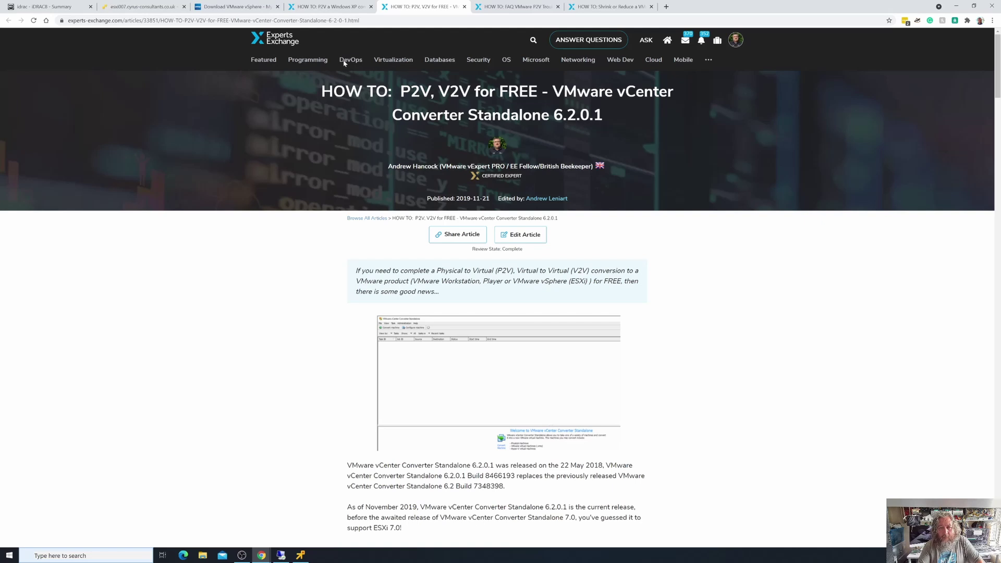
left_click(586, 8)
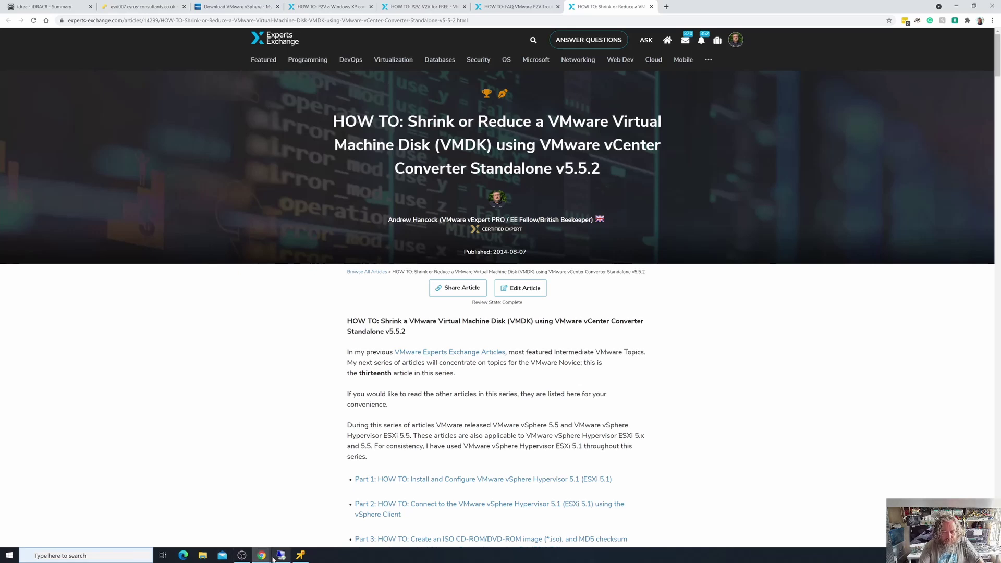
left_click(145, 7)
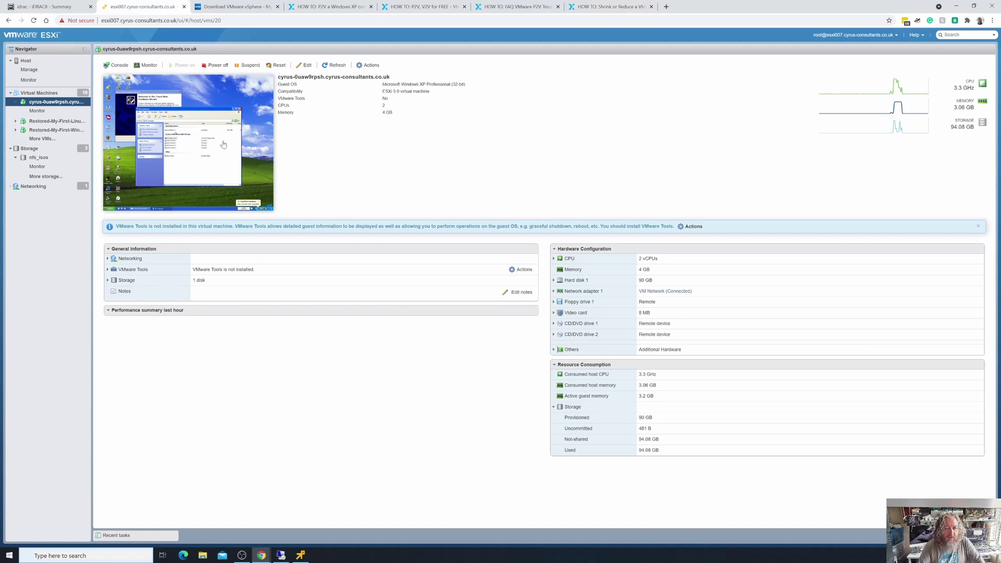
Bring the remote console forward, try the guest's Start menu, then close the console window.
right_click(63, 106)
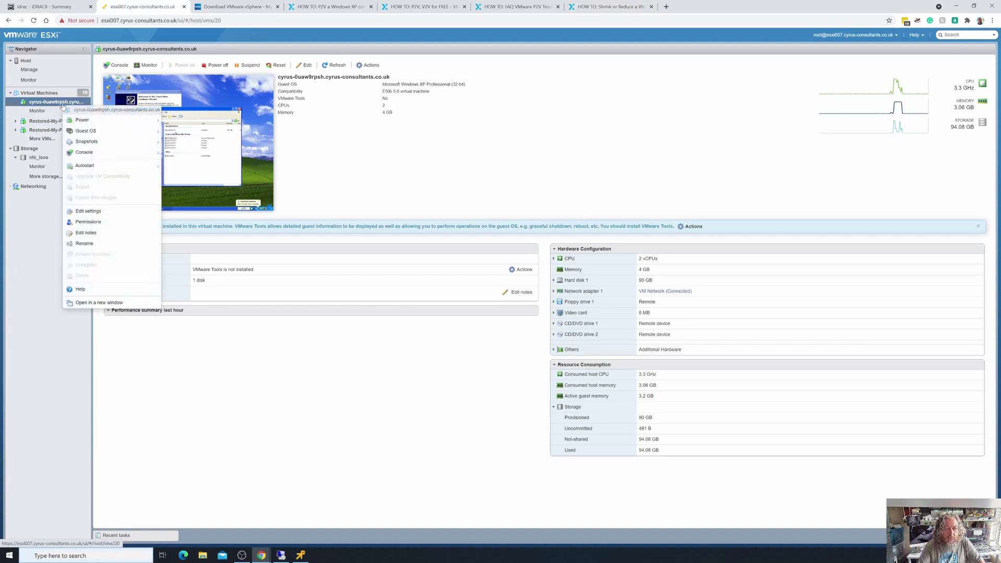
left_click(301, 554)
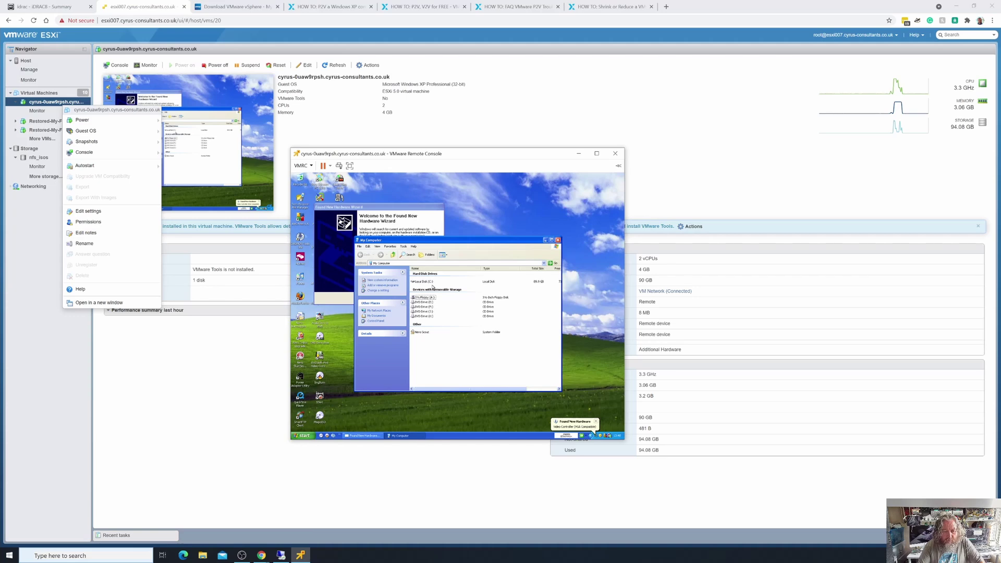
left_click(303, 436)
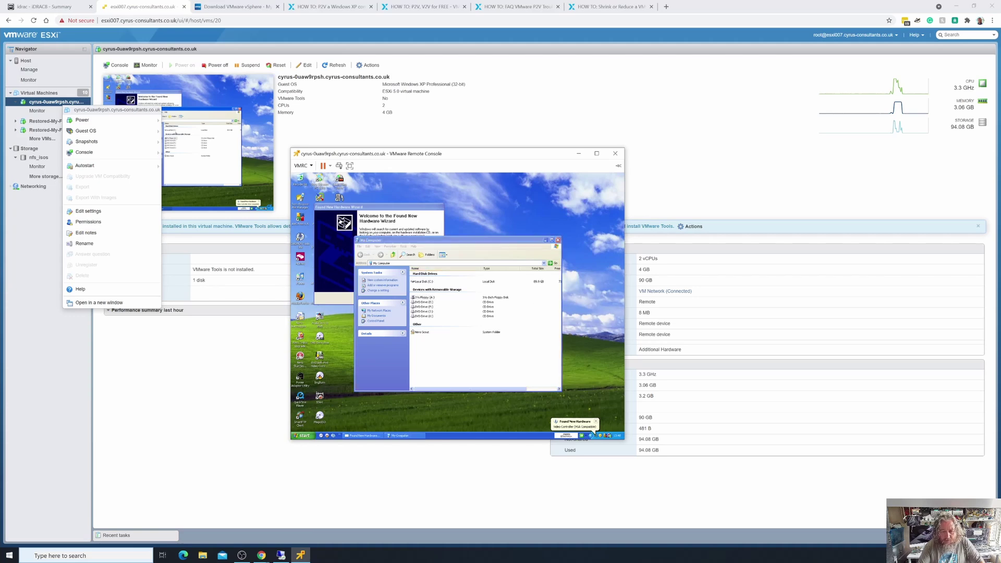
left_click(303, 436)
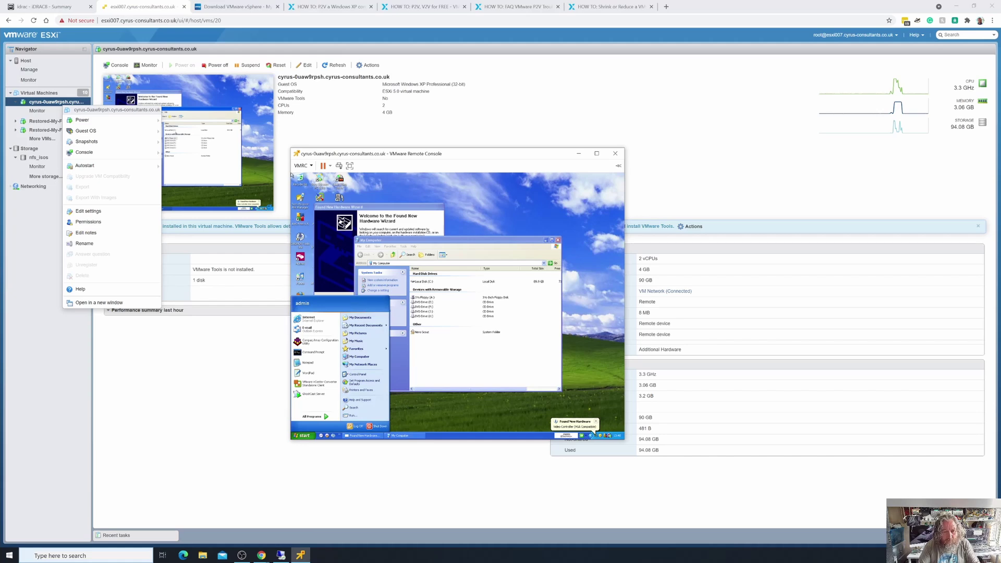
left_click(291, 175)
right_click(292, 174)
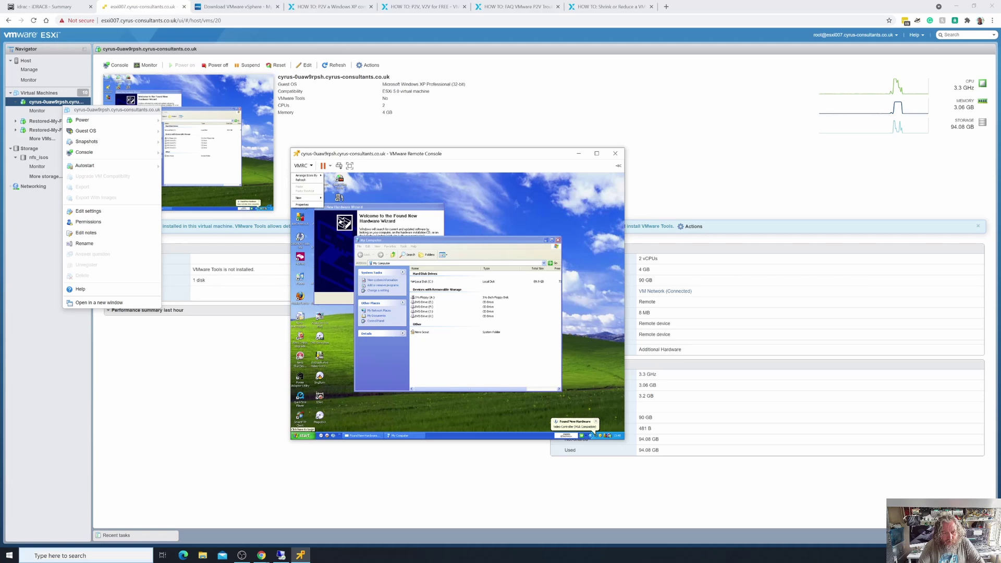
left_click(303, 435)
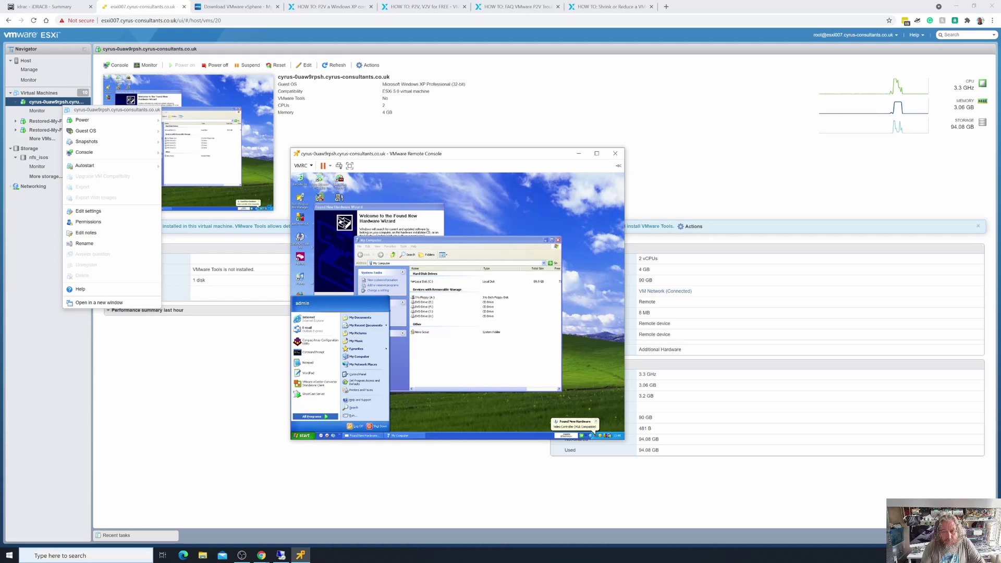
key("Escape")
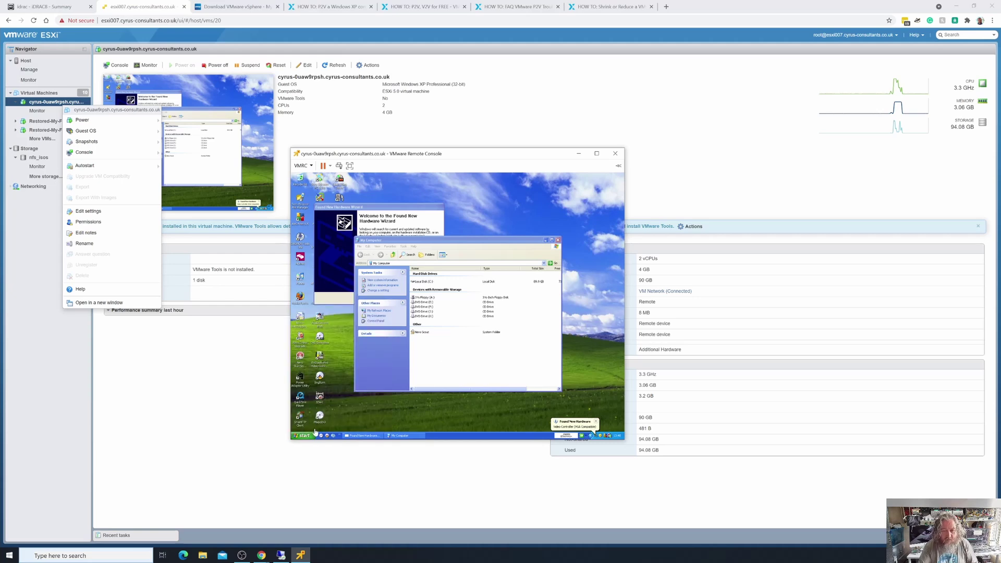
left_click(616, 153)
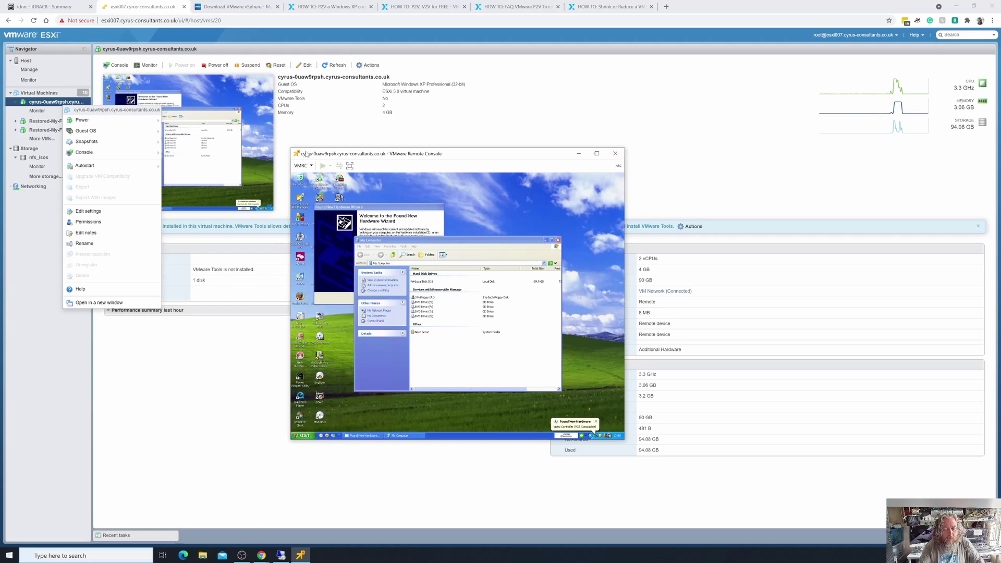
left_click(322, 141)
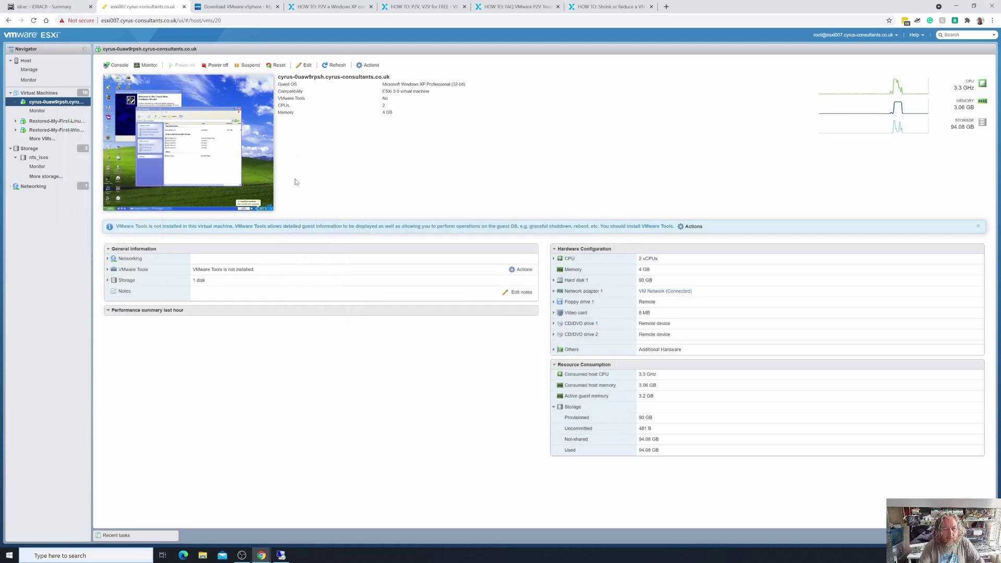
Relaunch VMware Remote Console for the XP VM and take control of the guest.
right_click(262, 157)
mouse_move(295, 205)
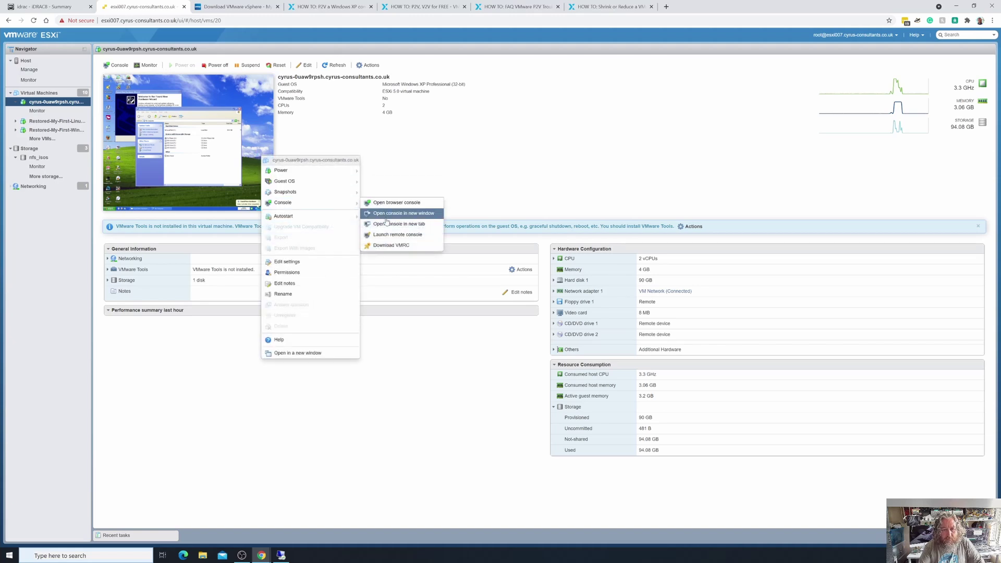
left_click(396, 235)
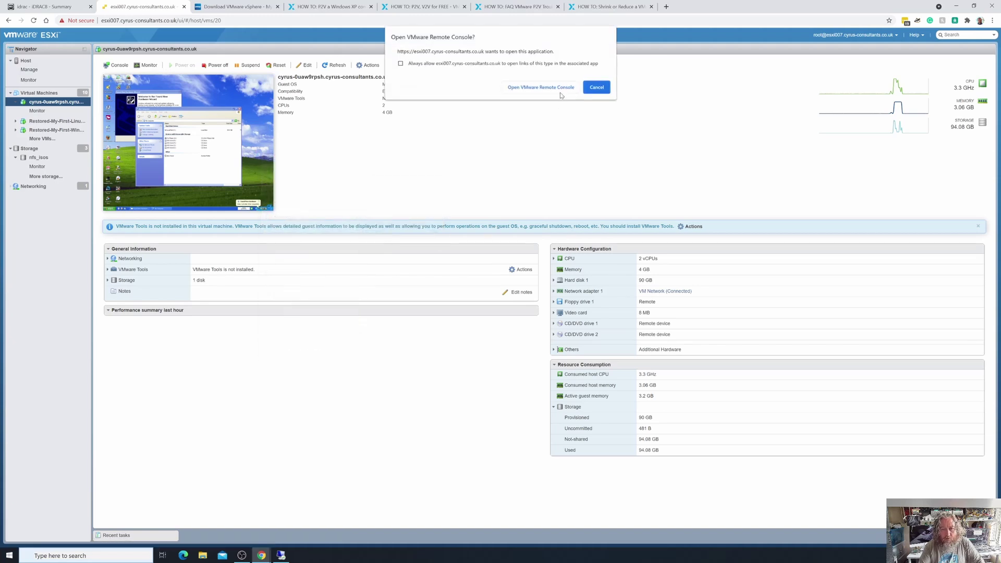
left_click(508, 87)
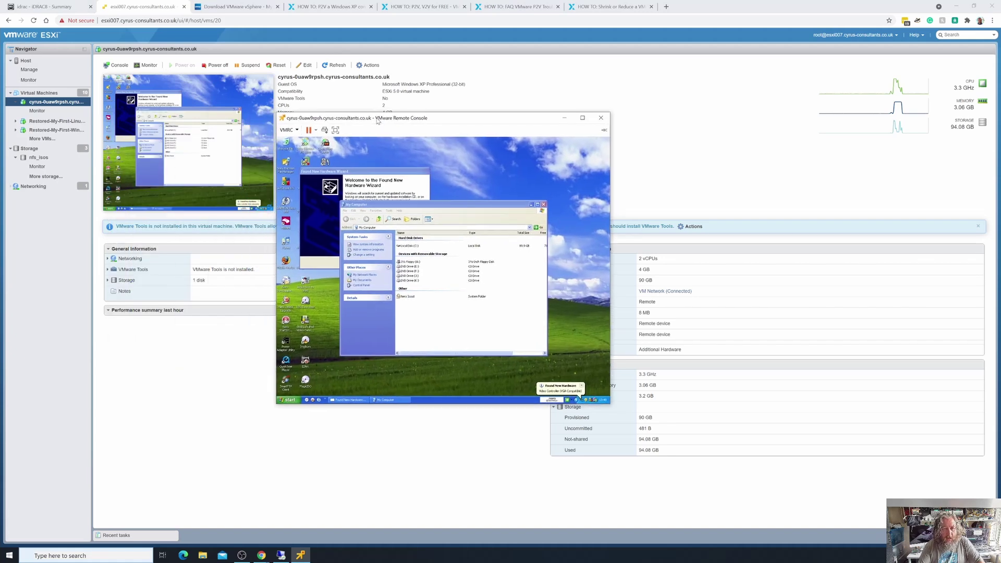
left_click(332, 384)
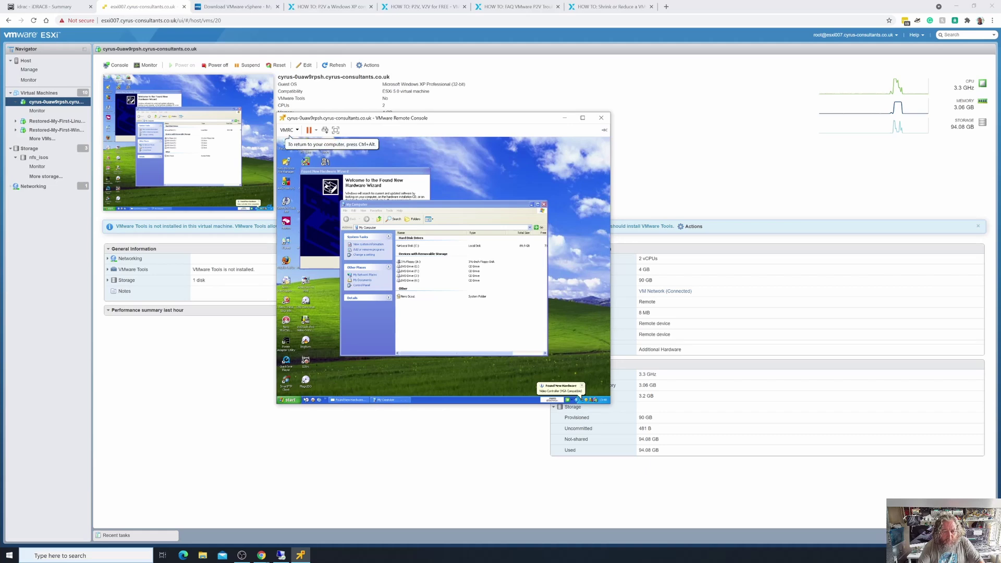
Shut down the XP guest via Start > Shut Down, then close the remote console.
left_click(290, 400)
left_click(371, 392)
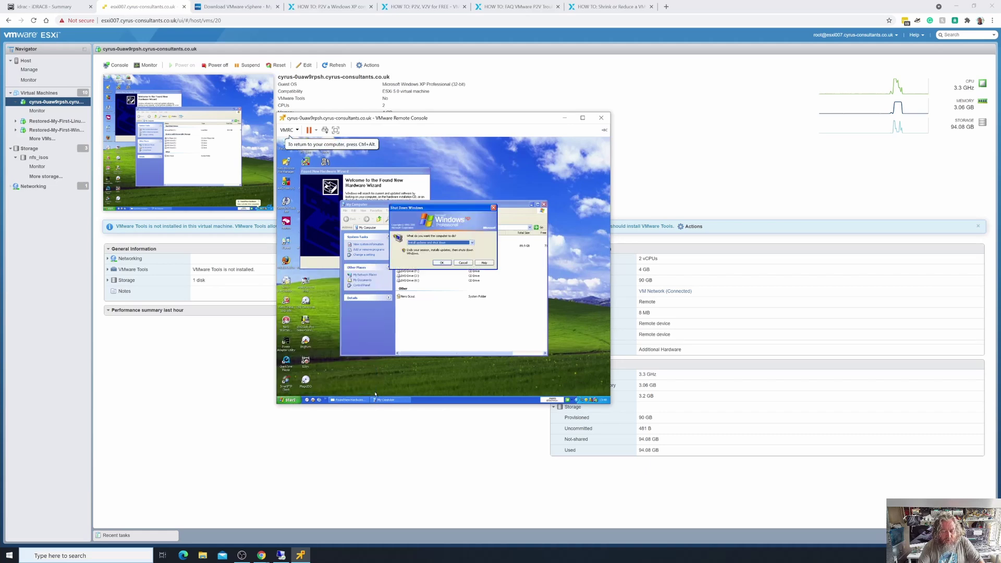
left_click(471, 242)
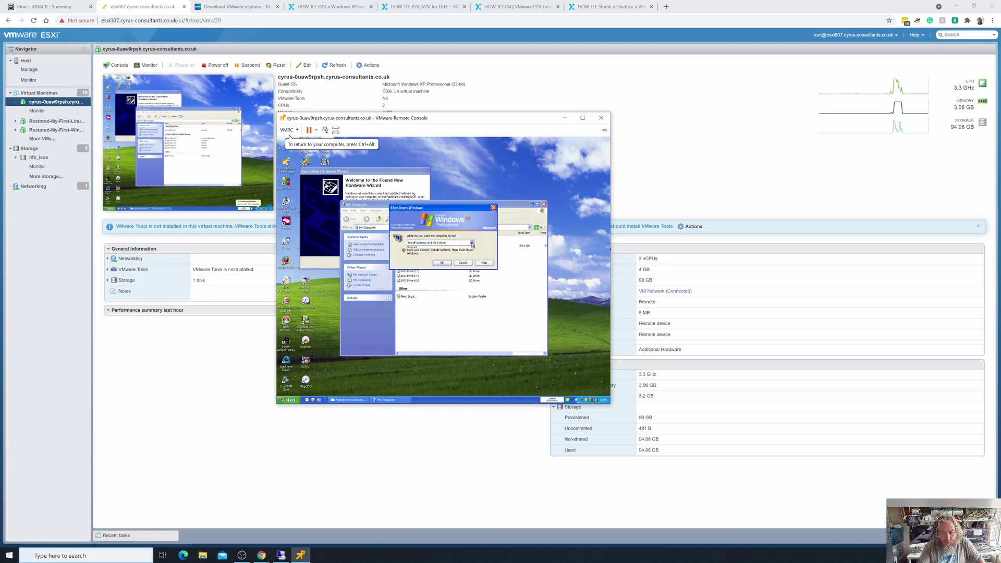
left_click(453, 251)
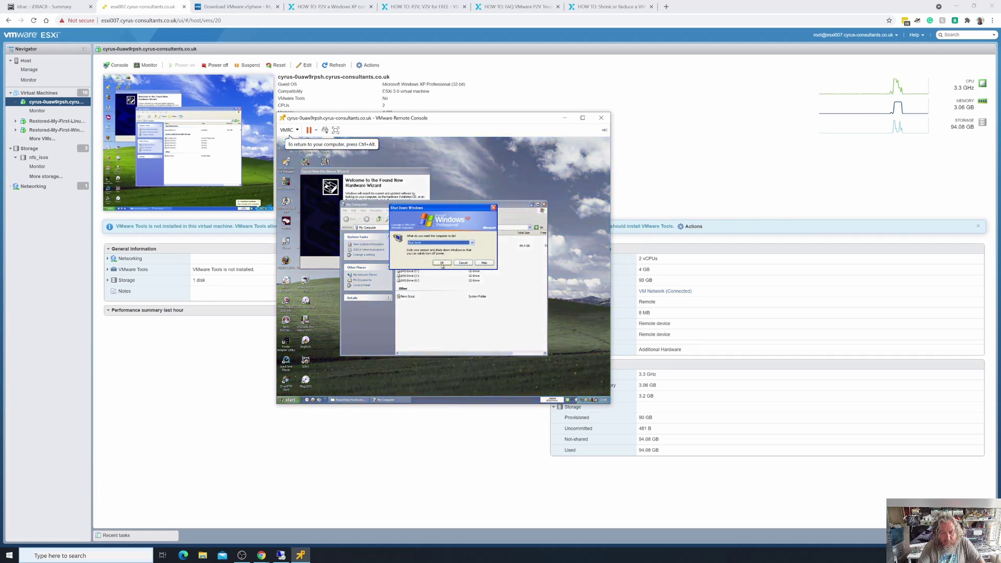
left_click(441, 262)
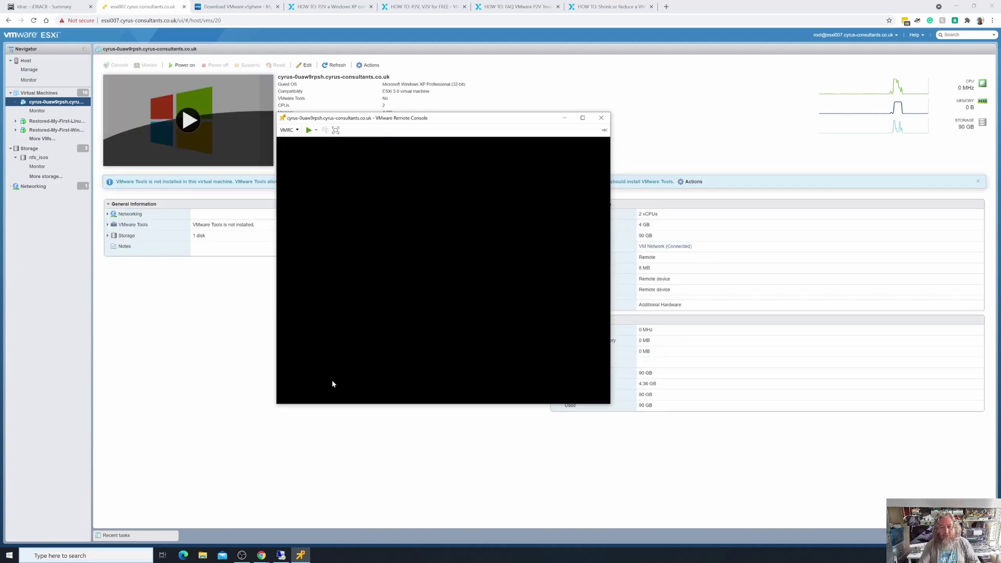
left_click(601, 118)
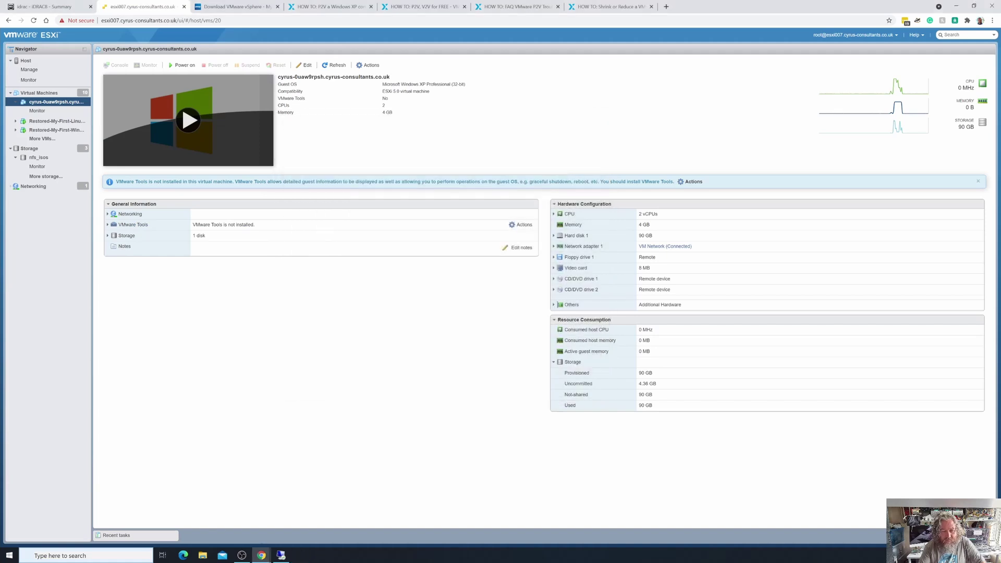
left_click(11, 555)
Start a new Converter conversion connecting to the ESXi host as a powered-off source with host credentials.
left_click(66, 321)
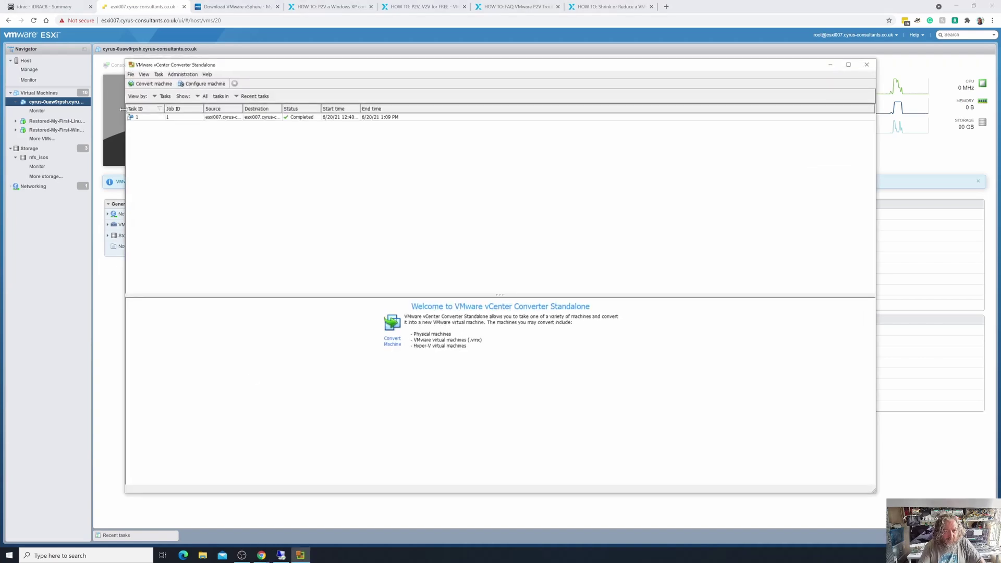
left_click(146, 85)
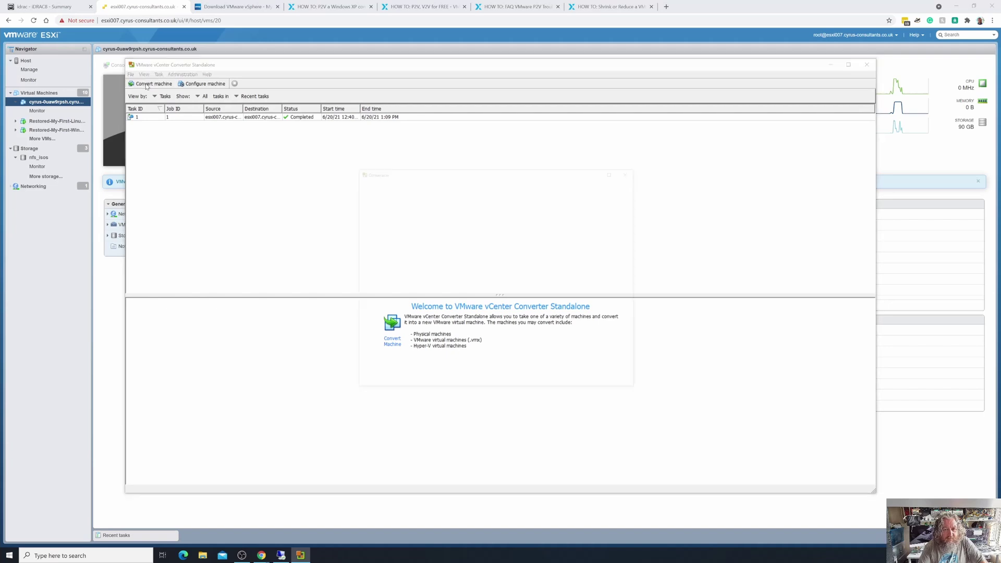
left_click_drag(437, 169, 214, 79)
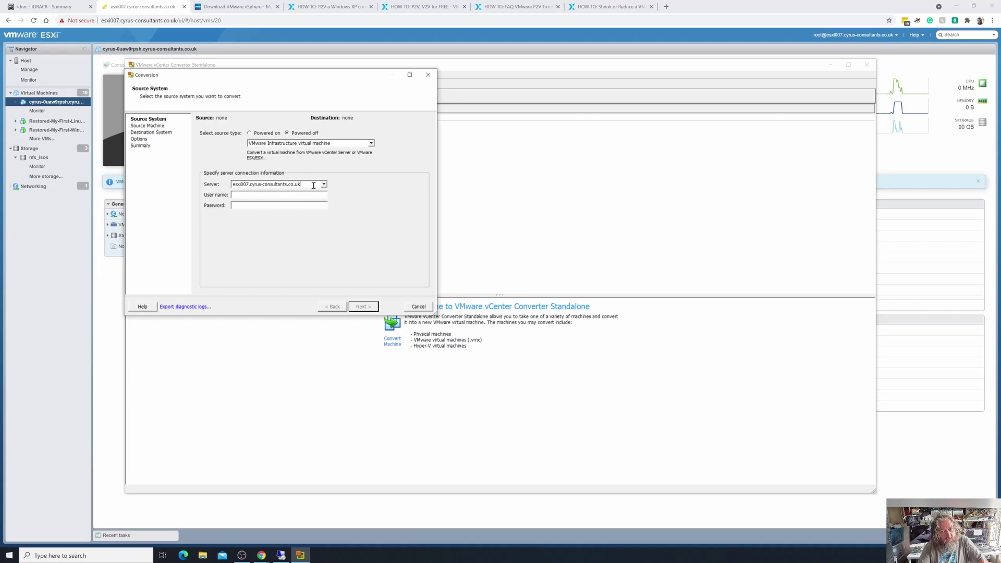
left_click(285, 196)
type("root")
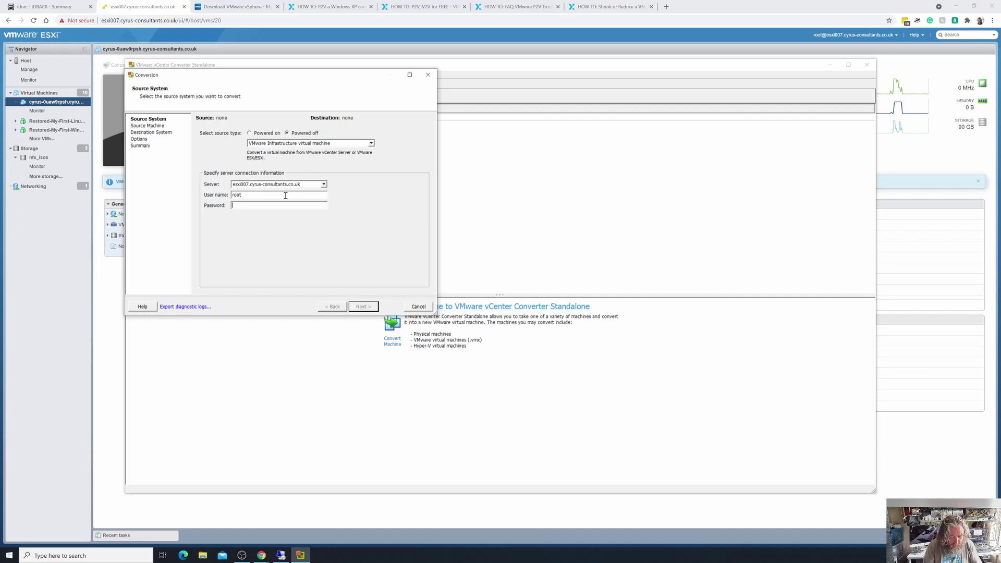
type("************")
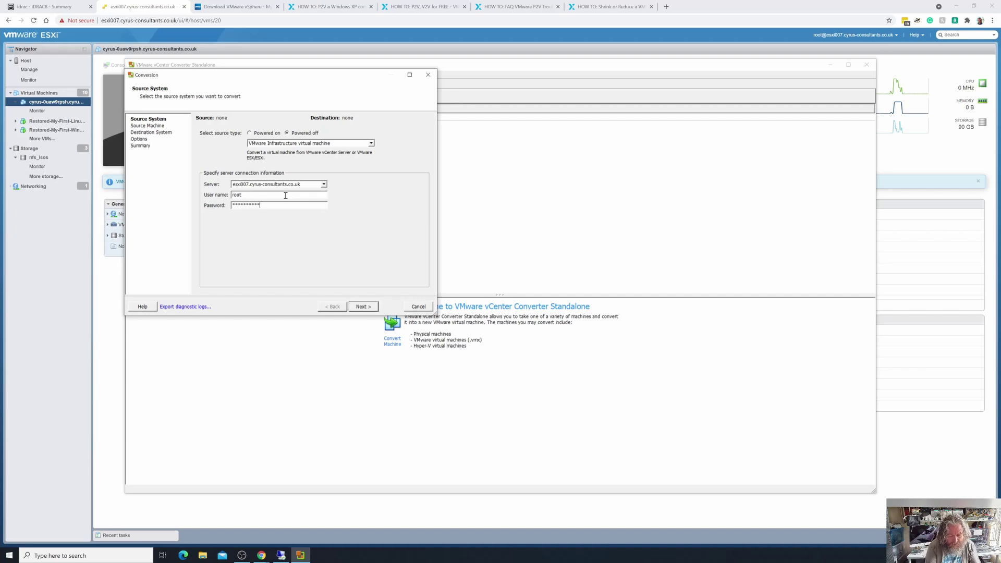
left_click(372, 308)
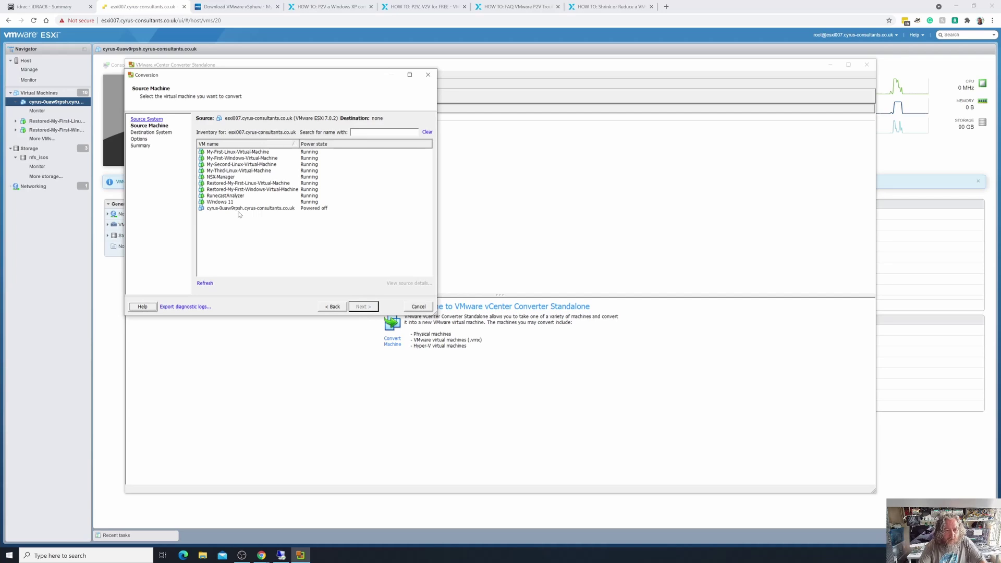
Choose the powered-off XP VM as source and continue to Destination System.
left_click(236, 209)
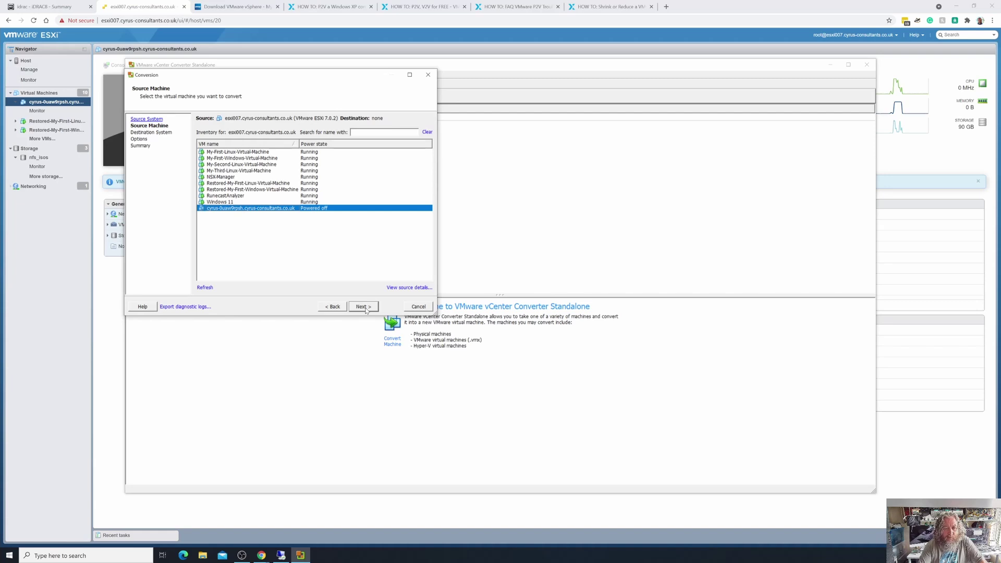
left_click(366, 307)
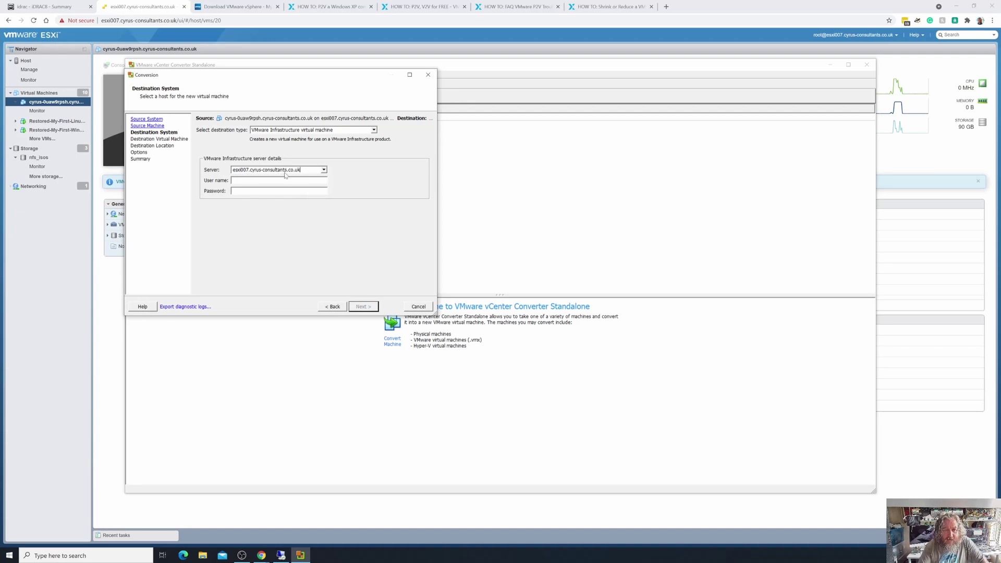
Log in to the destination ESXi host with its user name and password and connect.
left_click(277, 179)
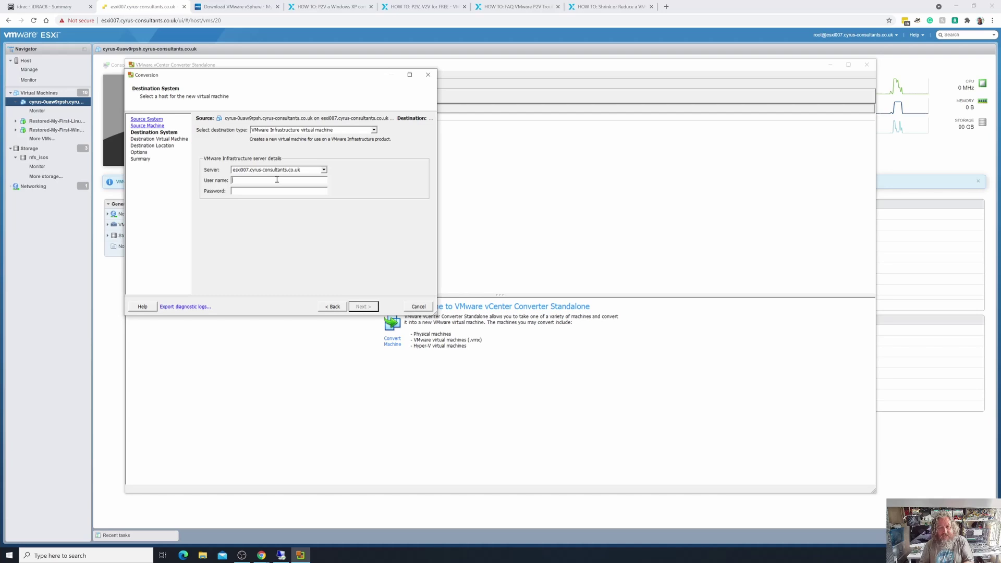
type("root")
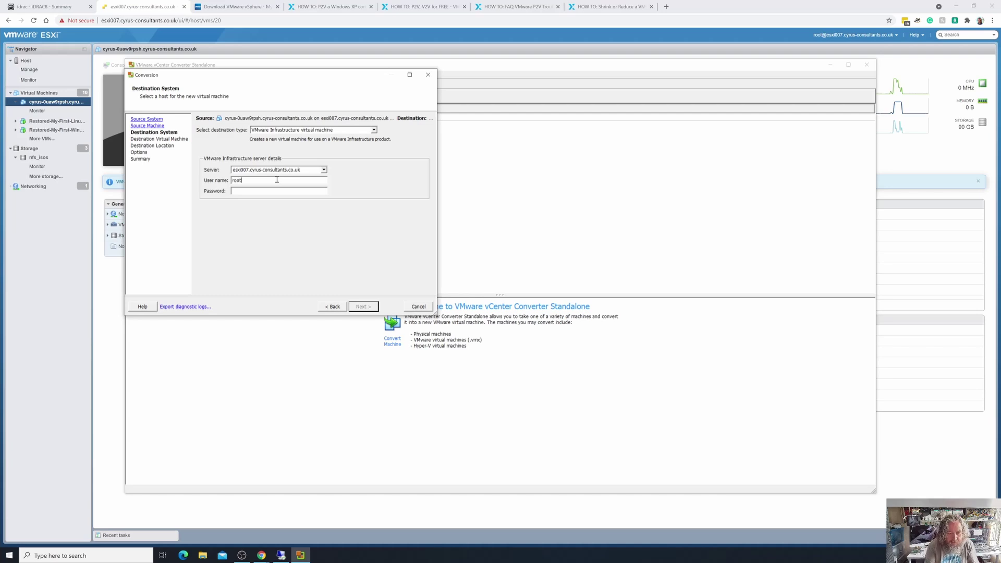
type("***********")
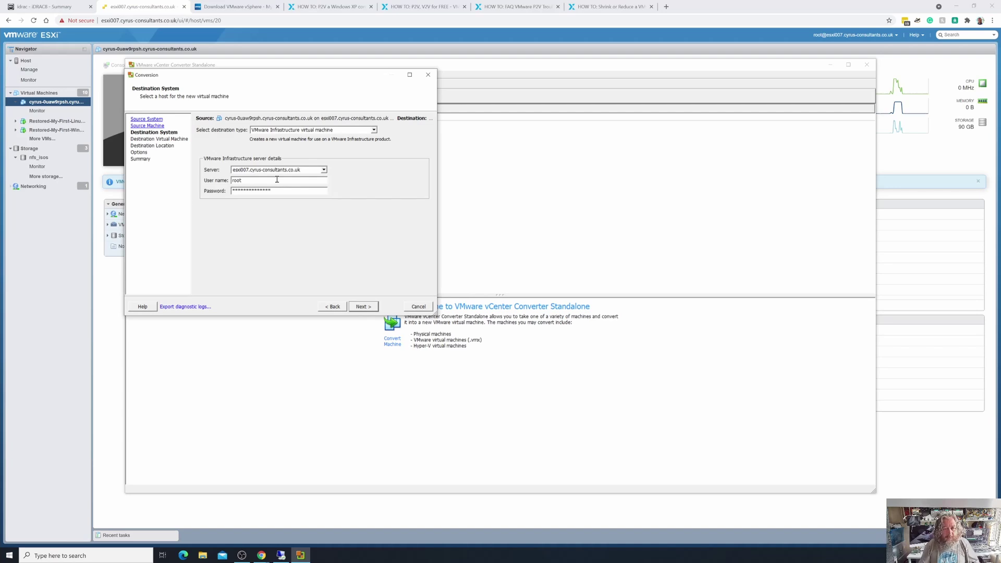
left_click(368, 308)
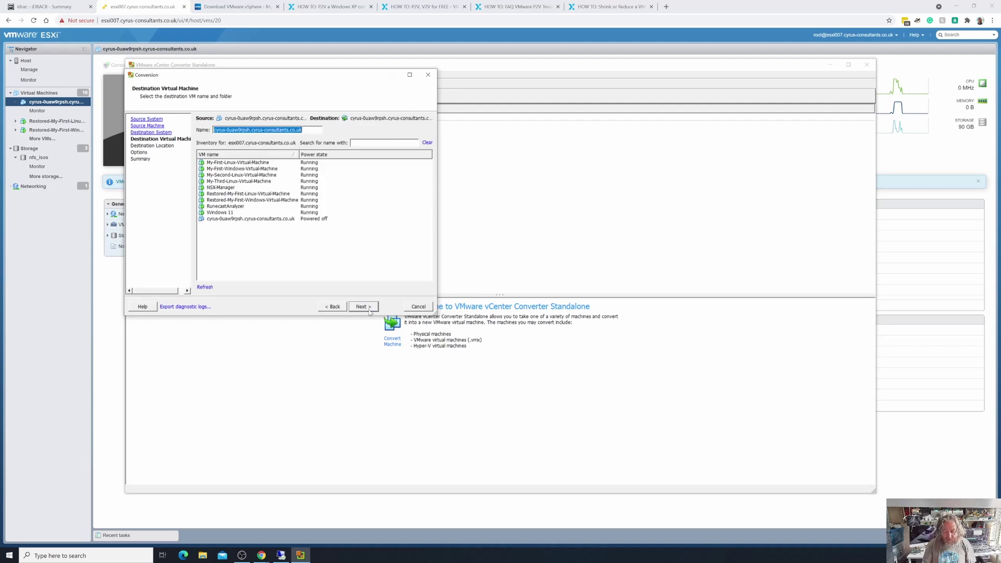
Name the new VM by appending the suffix -30G to the pre-filled source name.
left_click(369, 308)
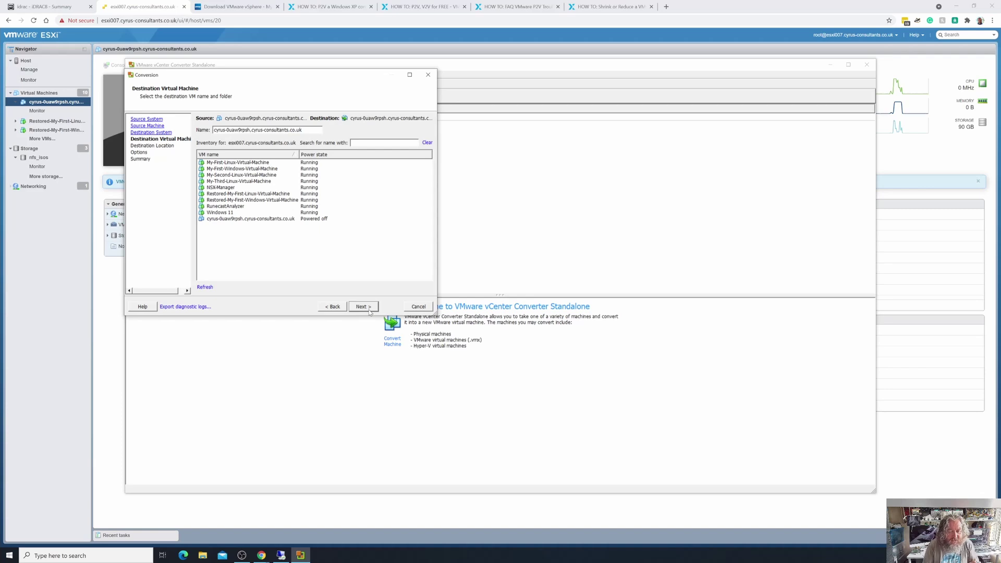
type("-")
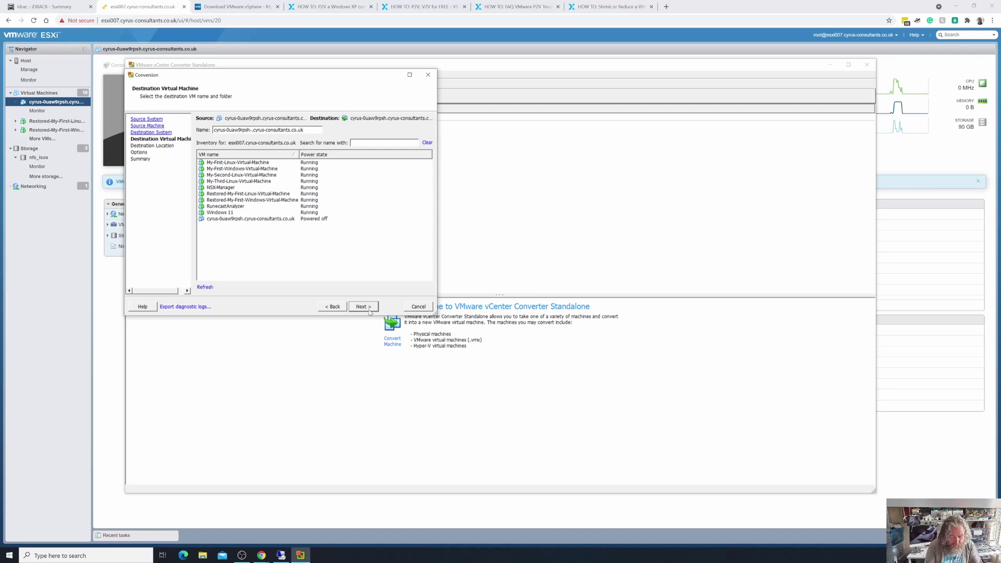
type("Shrink")
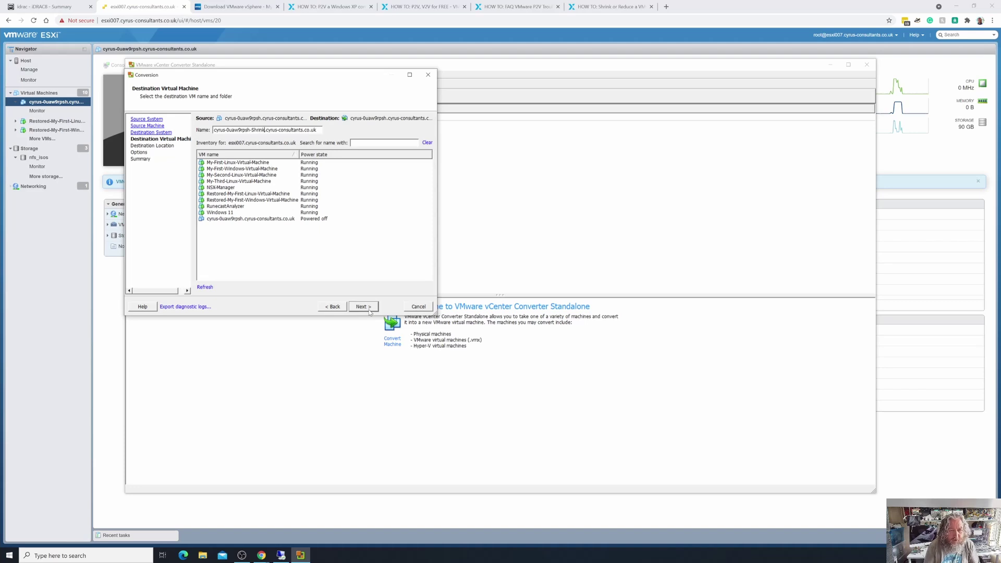
key("BackSpace")
key("BackSpace")
key("BackSpace")
key("BackSpace")
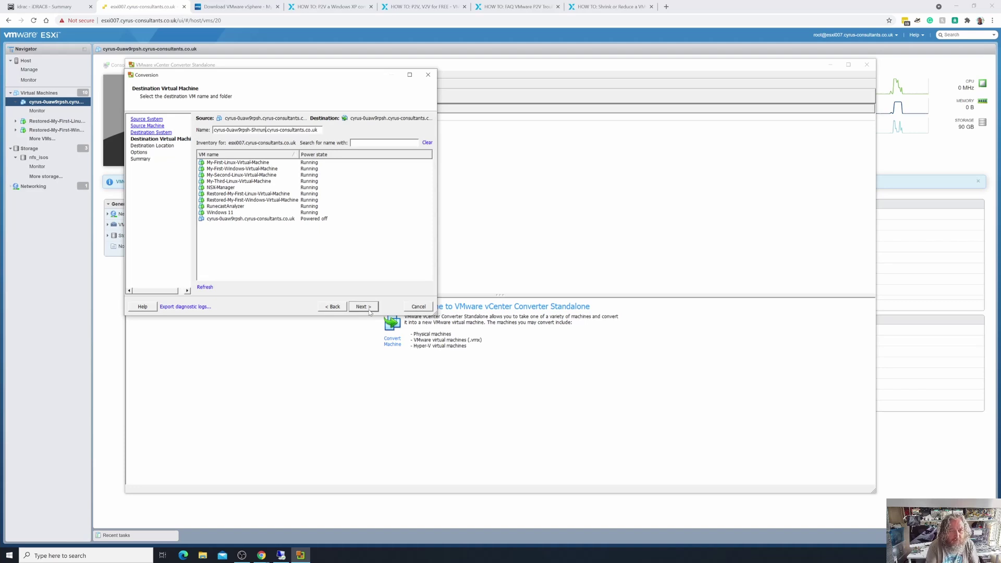
key("BackSpace")
key("BackSpace")
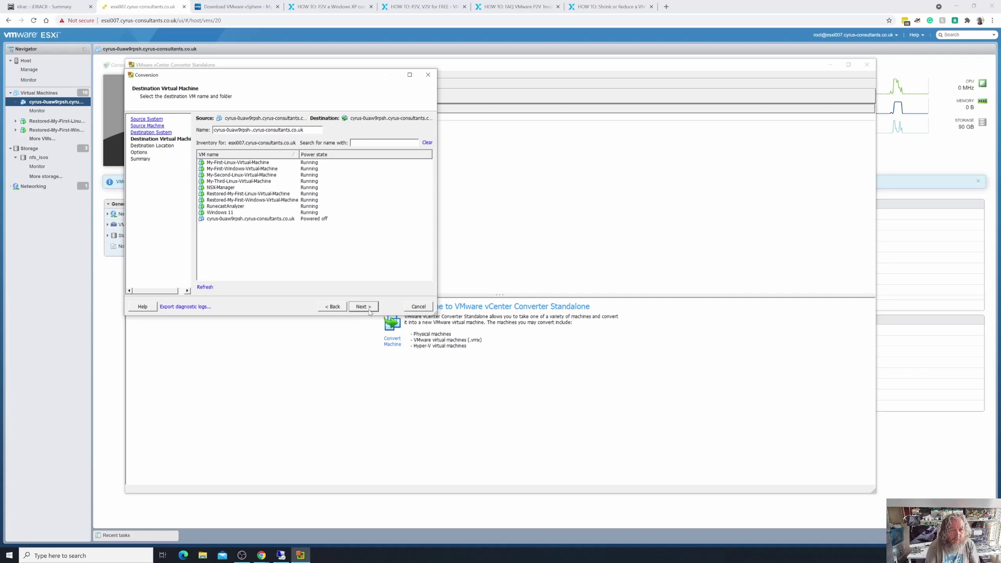
type("30G")
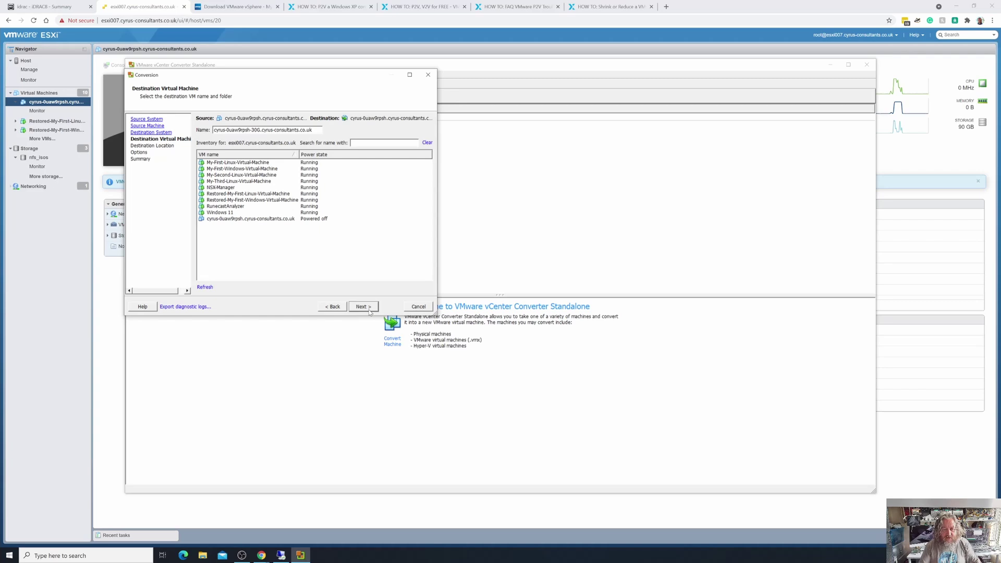
left_click(368, 307)
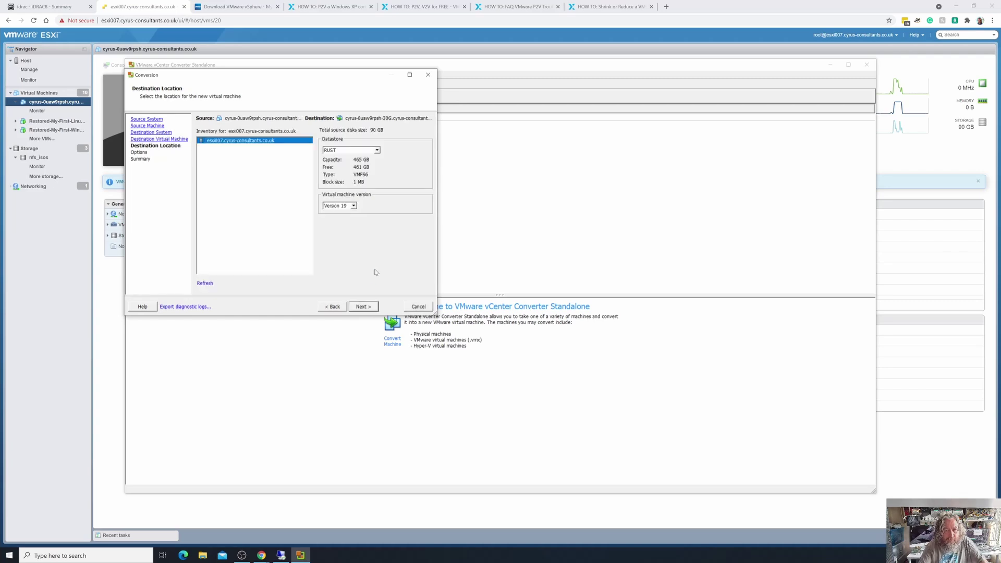
Keep RUST as the destination datastore with VM version 19 and proceed to Options.
left_click(377, 150)
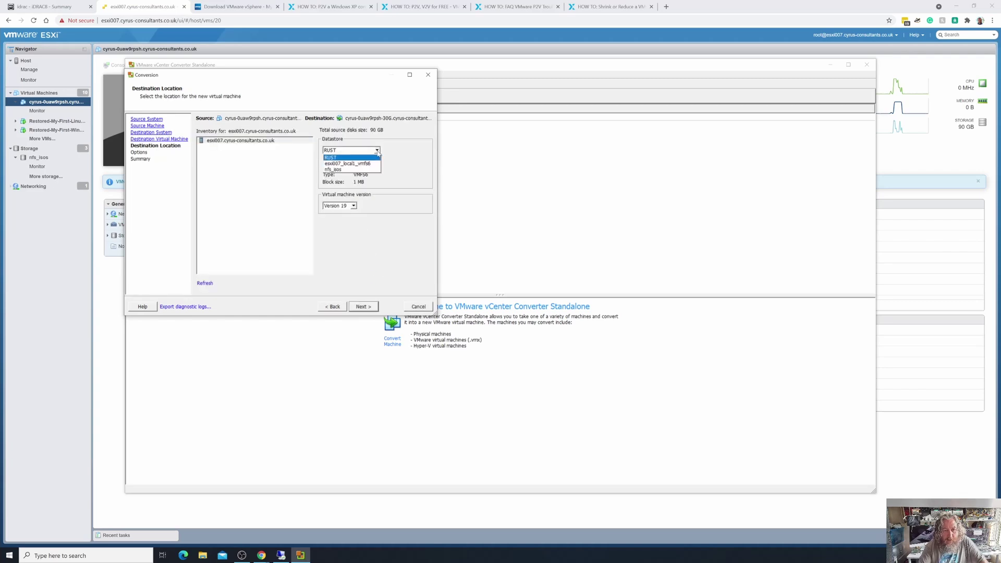
left_click(378, 152)
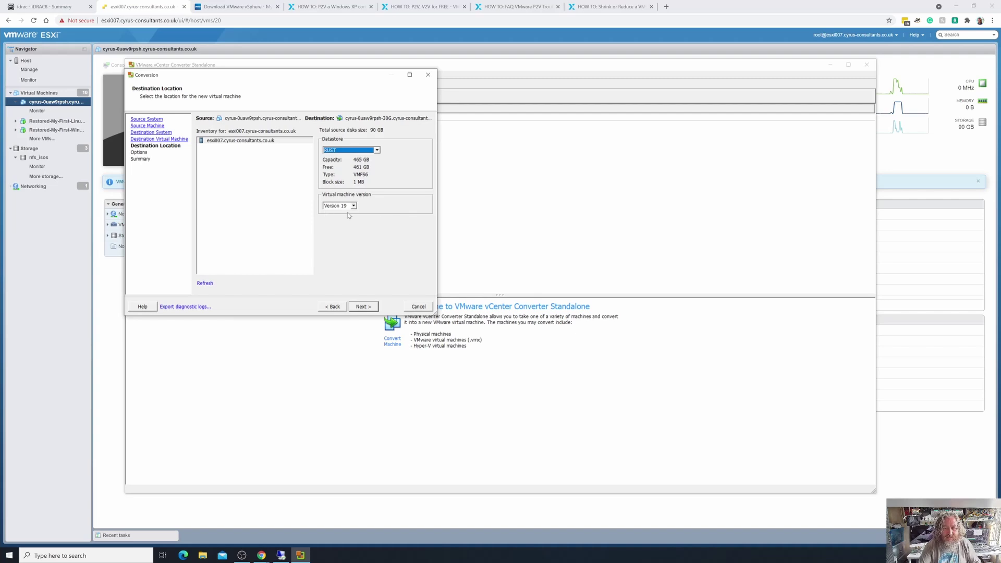
left_click(363, 307)
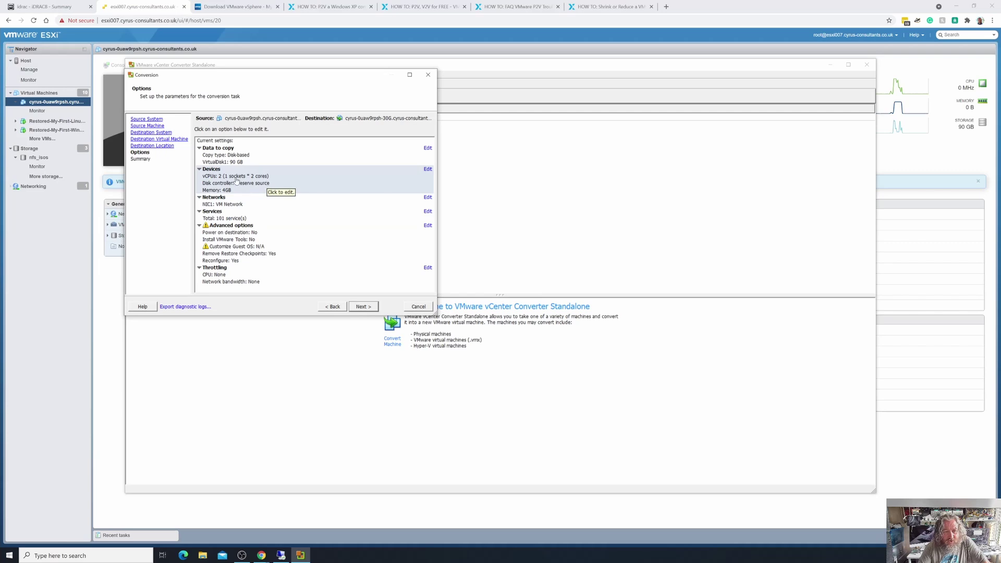
Change Data to copy to selected volumes and set C: destination size to 30 GB.
left_click(268, 156)
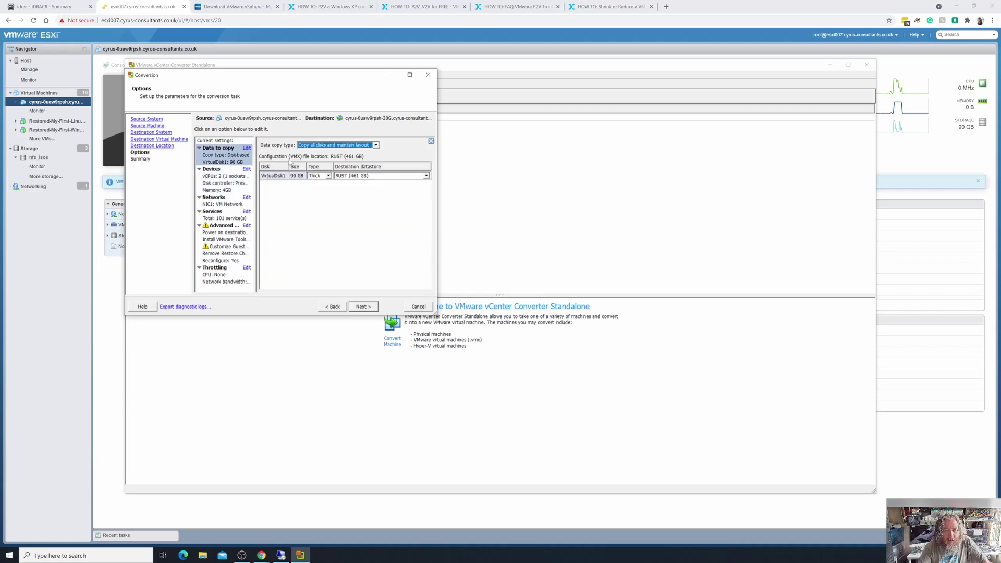
left_click(375, 146)
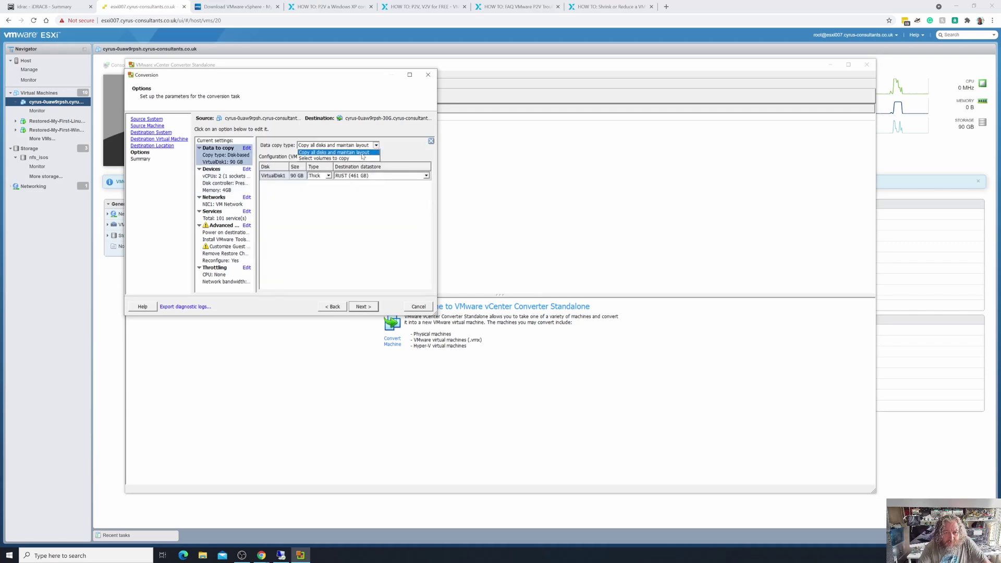
left_click(361, 158)
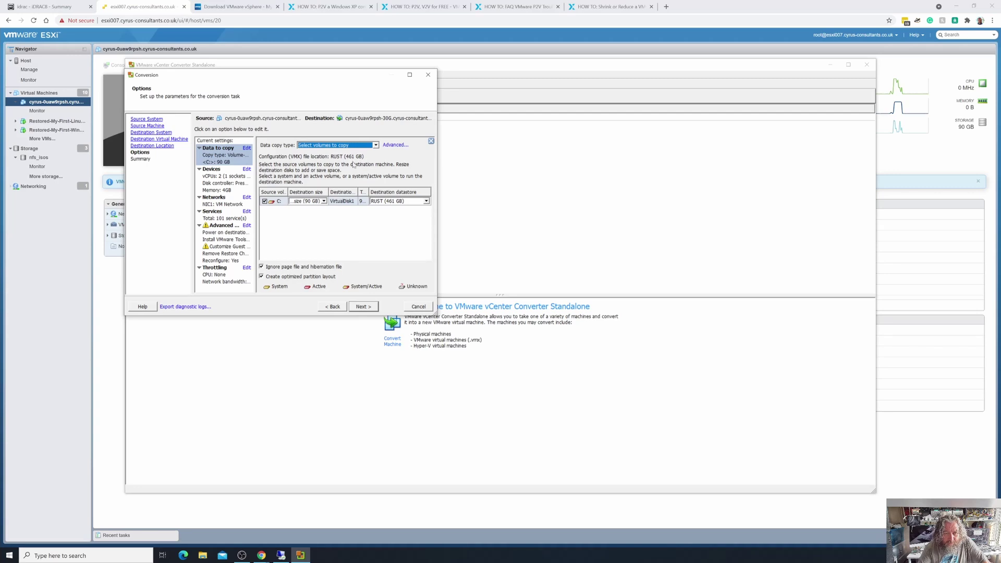
left_click(323, 202)
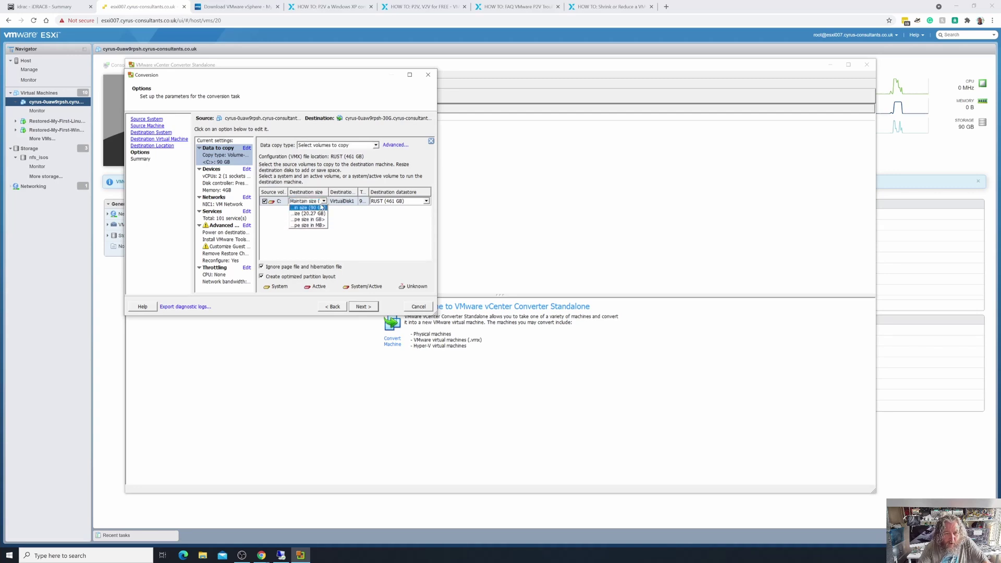
left_click(316, 219)
left_click(317, 220)
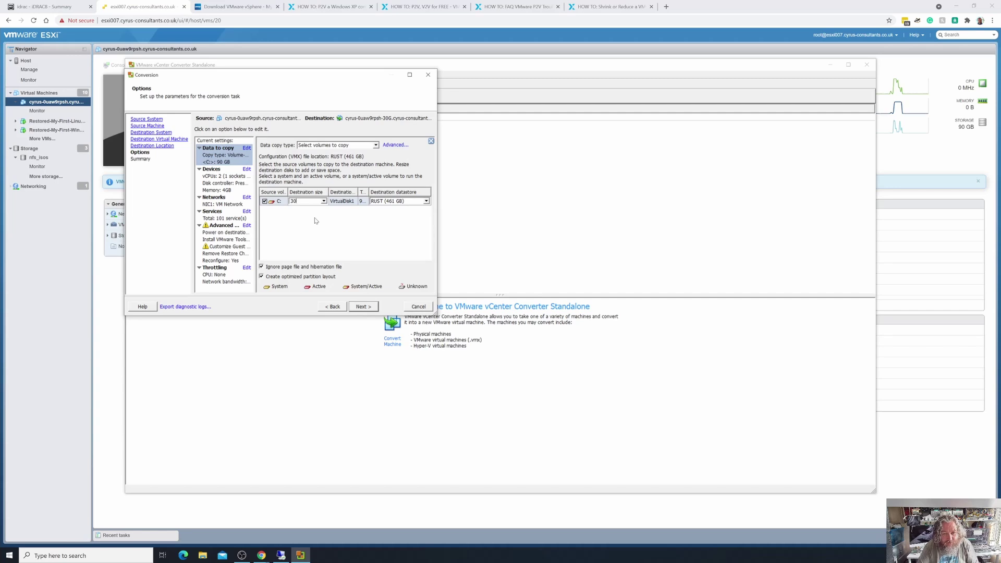
key("Return")
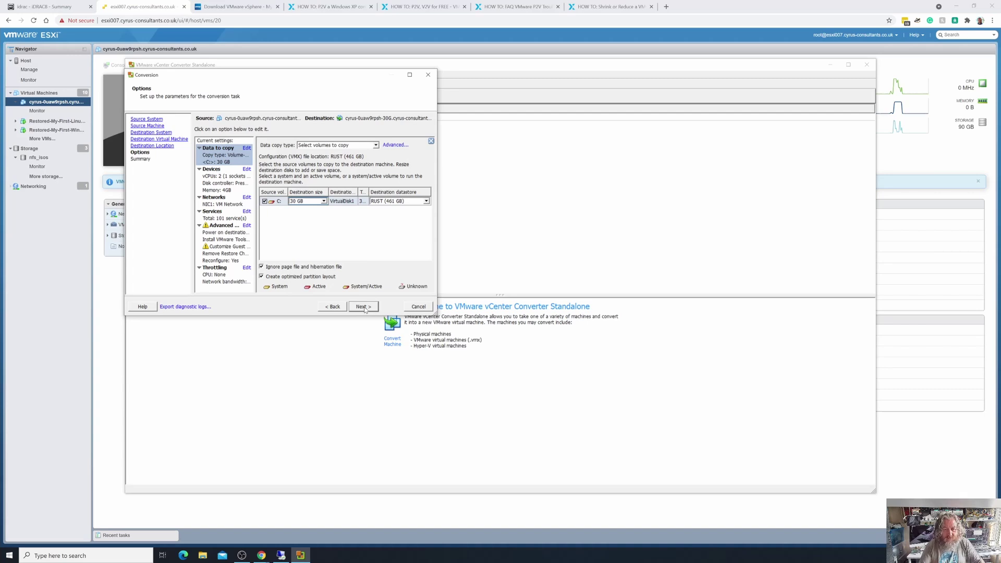
left_click(364, 308)
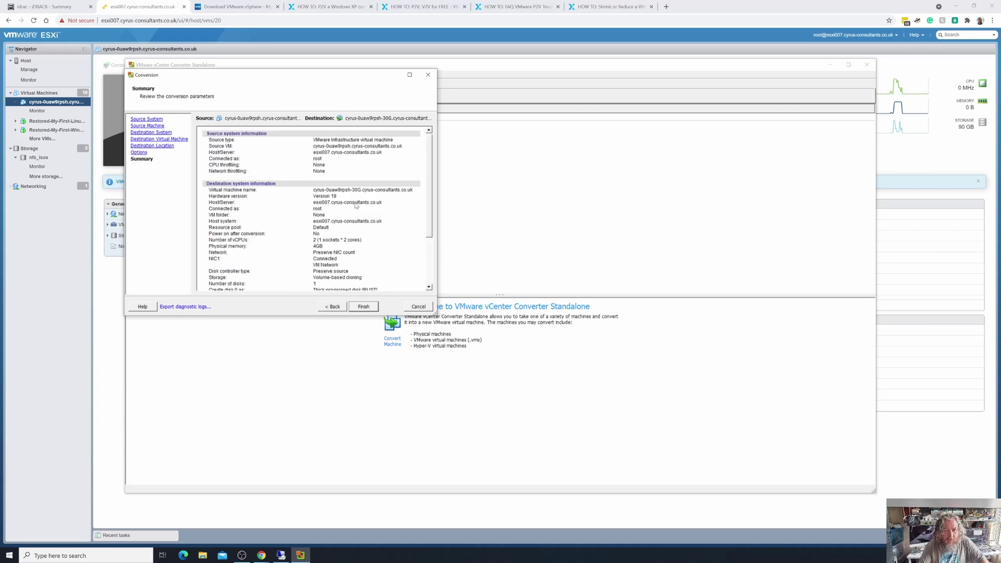
Review the conversion summary and submit the job with Finish.
scroll(356, 196, "down", 3)
scroll(357, 196, "up", 3)
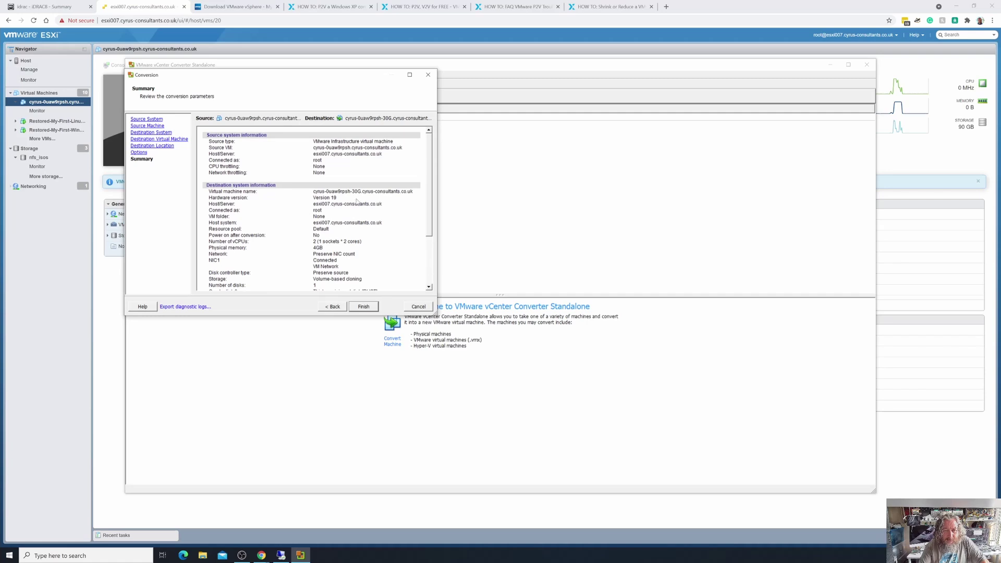
left_click(364, 307)
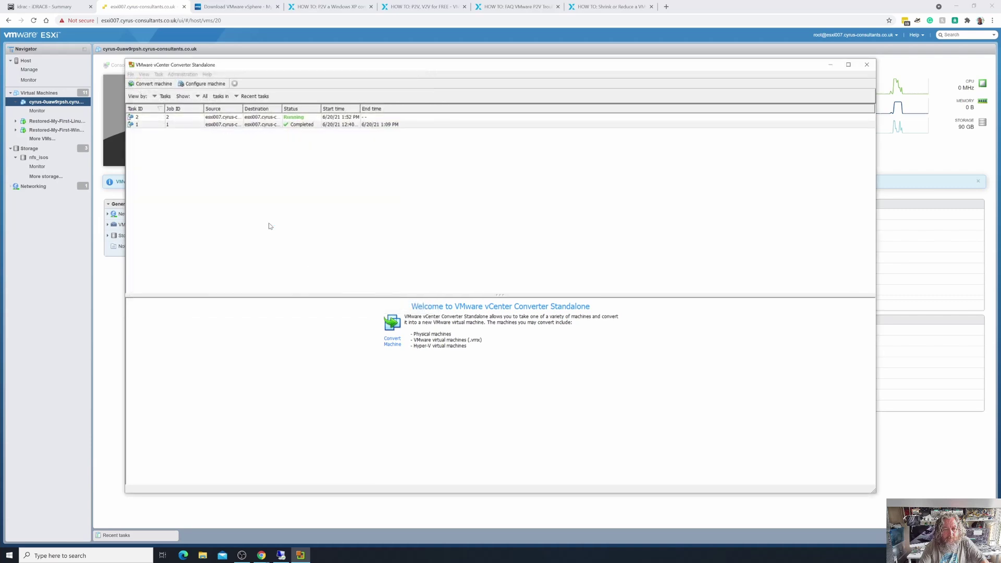
Switch the view to Jobs and widen the Running Task column.
left_click(176, 120)
left_click(176, 120)
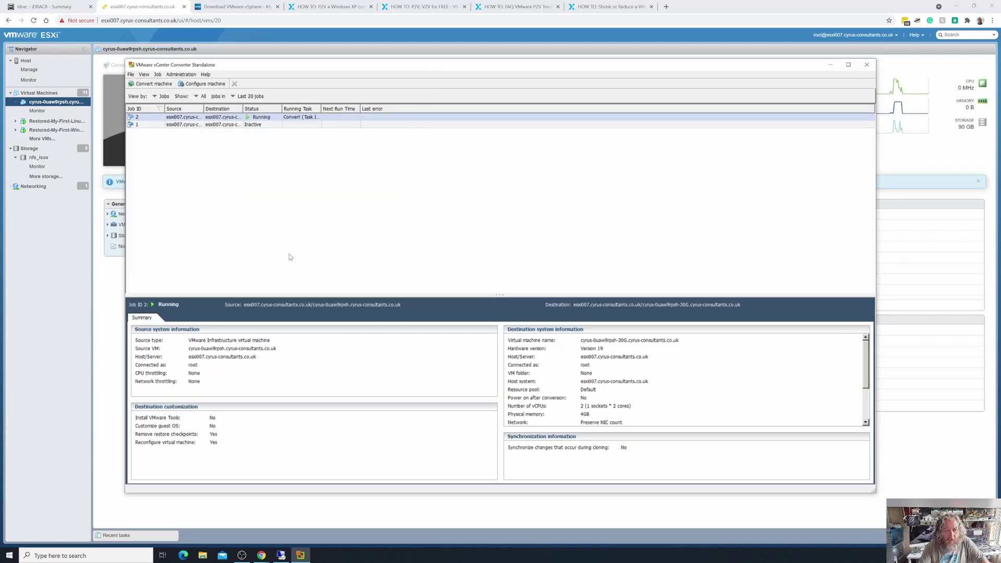
left_click_drag(322, 107, 346, 108)
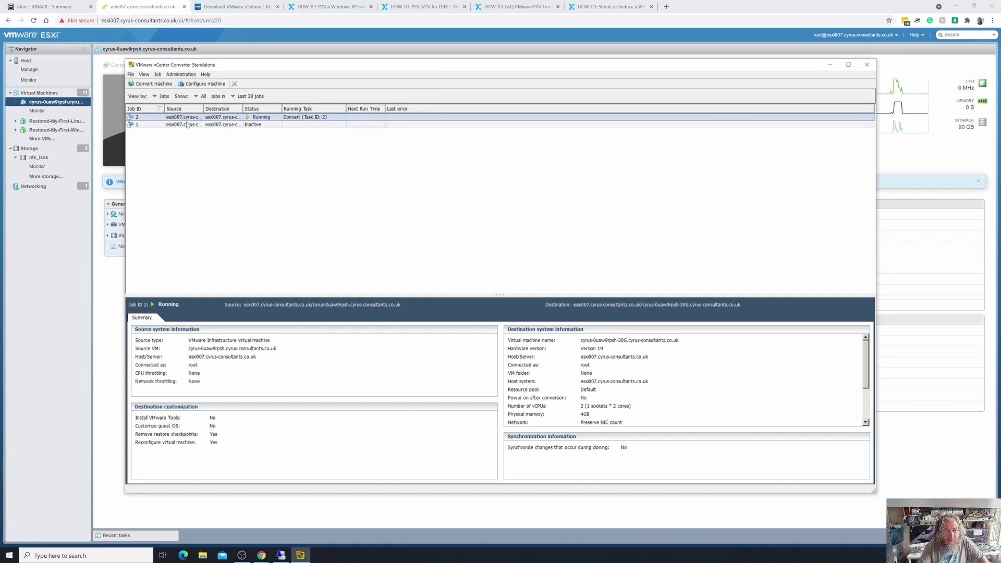
Watch job 2's task progress until Completed, then open the new -30G VM in ESXi.
double_click(187, 118)
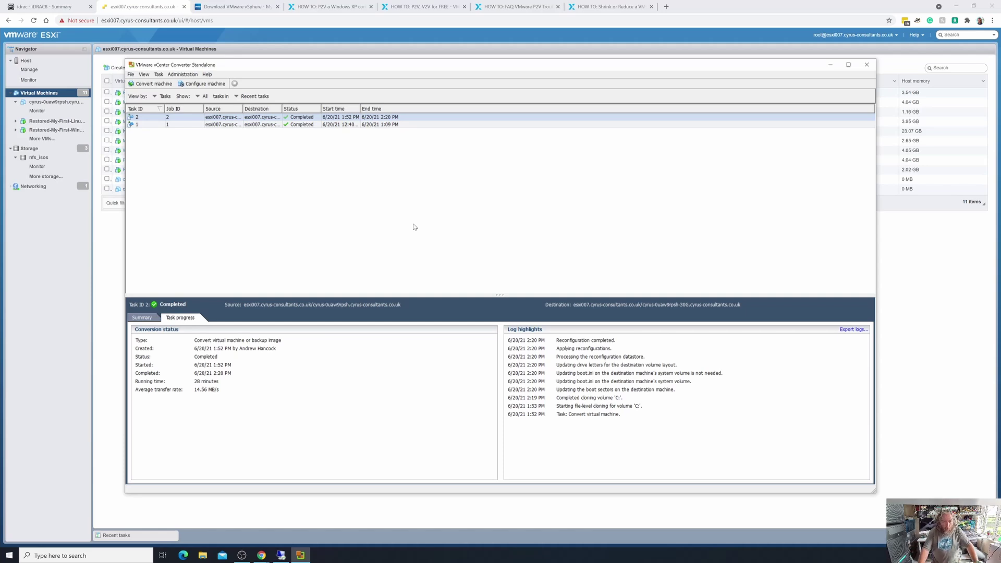
left_click(419, 38)
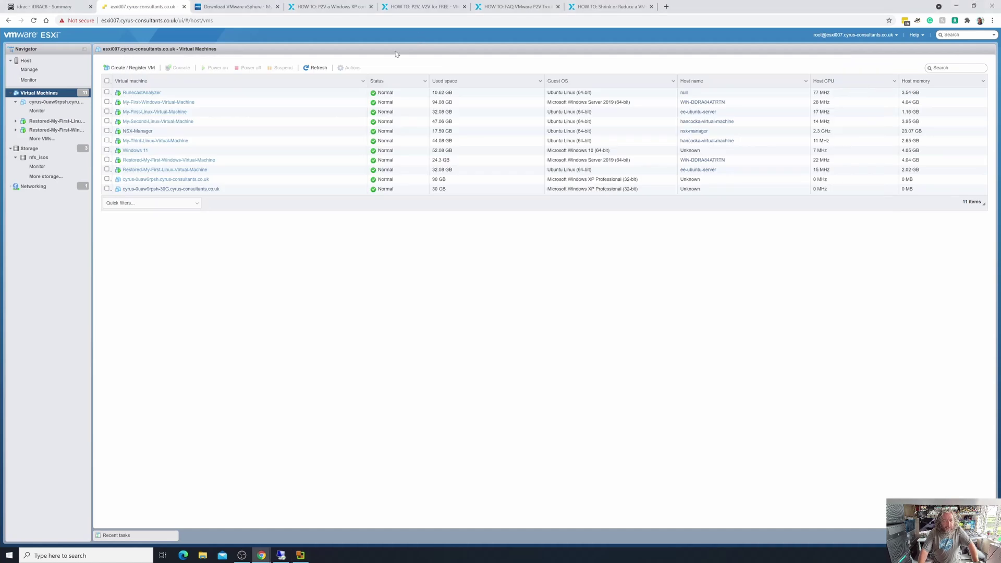
left_click(154, 189)
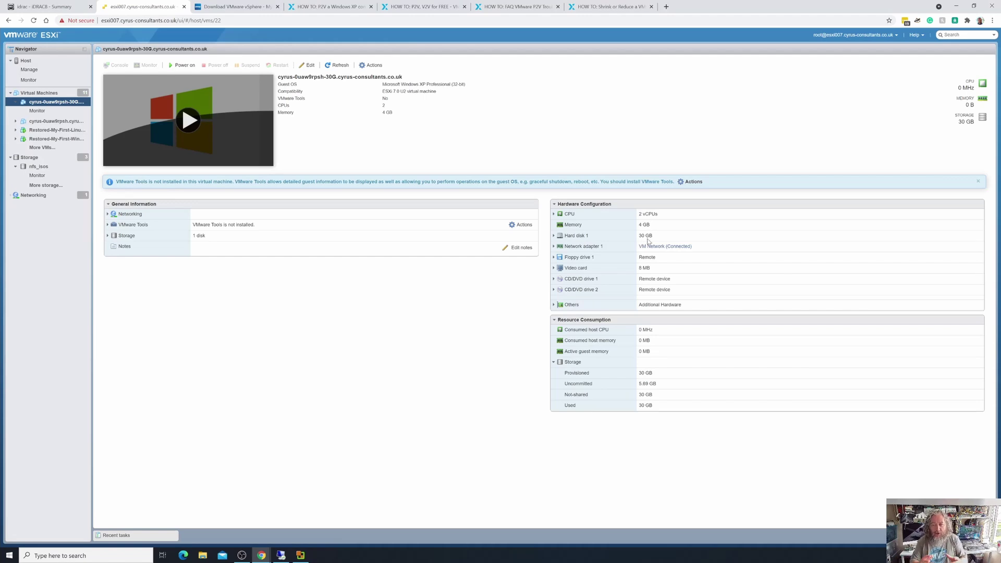
Compare the original 90 GB XP VM's summary with the new -30G VM's.
left_click(39, 93)
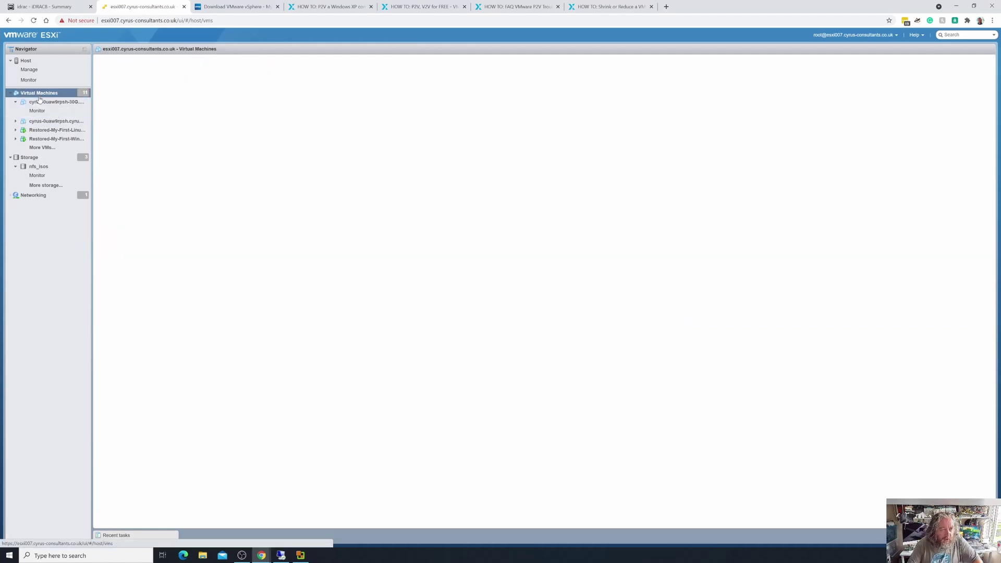
left_click(176, 179)
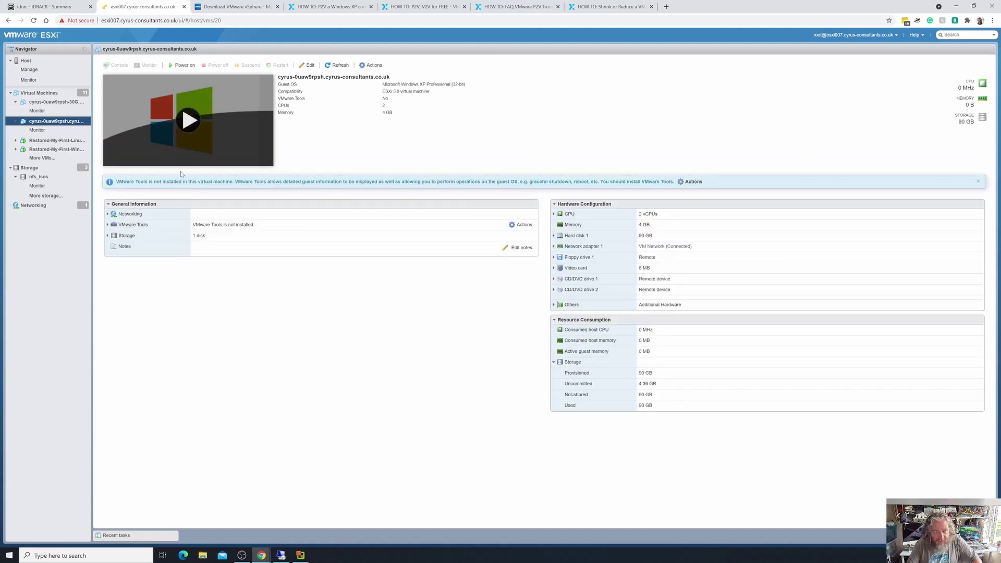
left_click(59, 104)
Power on the -30G VM, then bring up the original VM's summary.
left_click(138, 134)
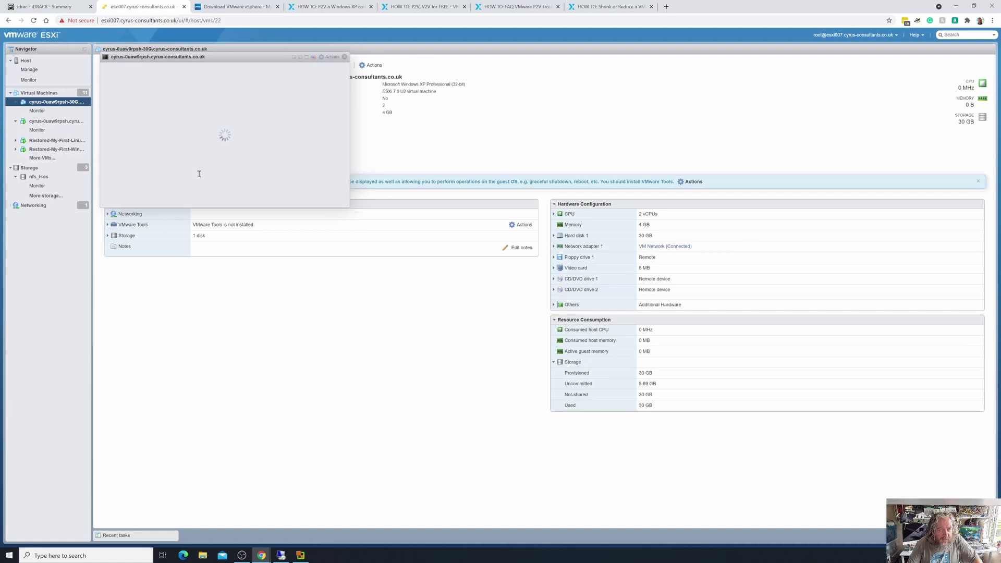
left_click(345, 56)
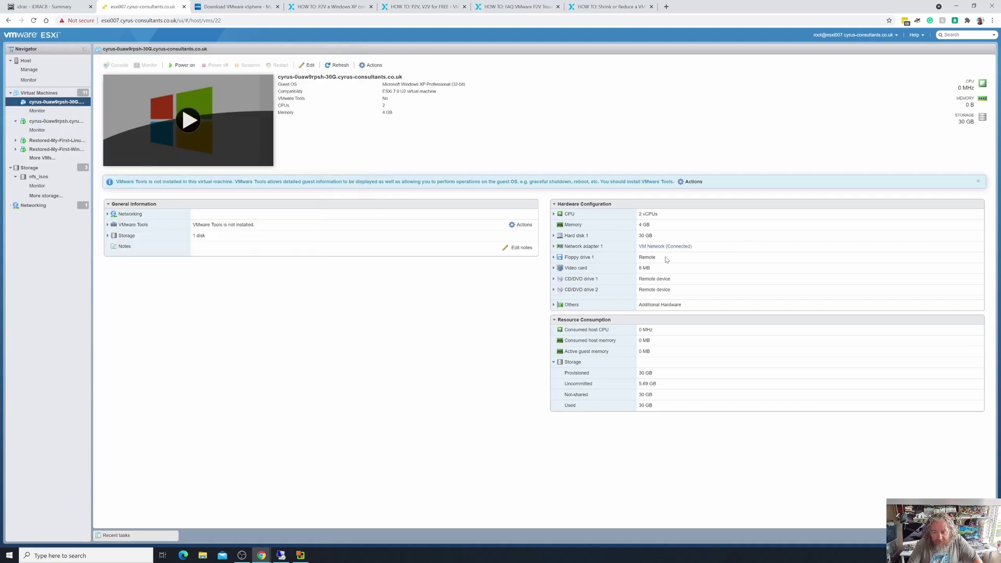
left_click(185, 65)
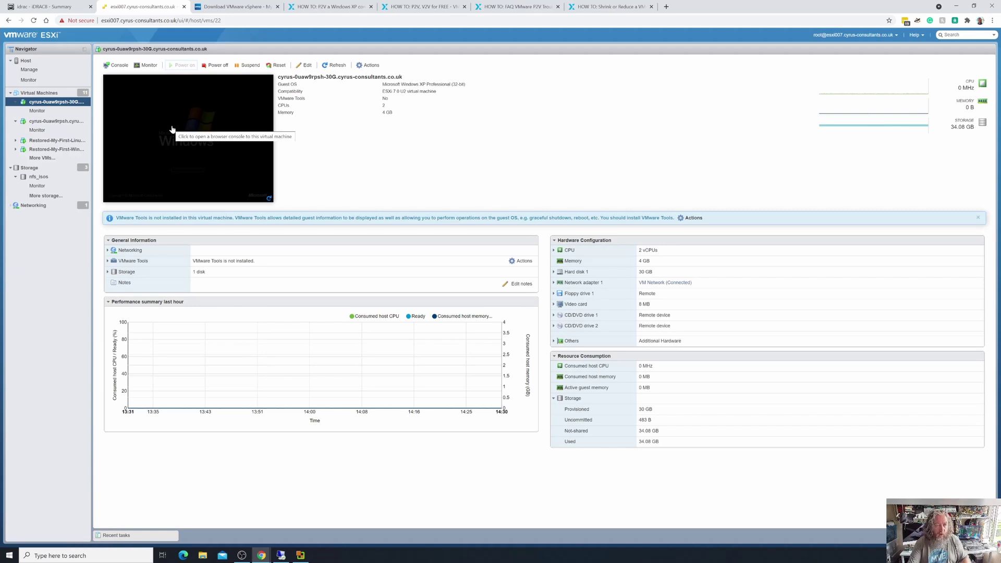
left_click(74, 122)
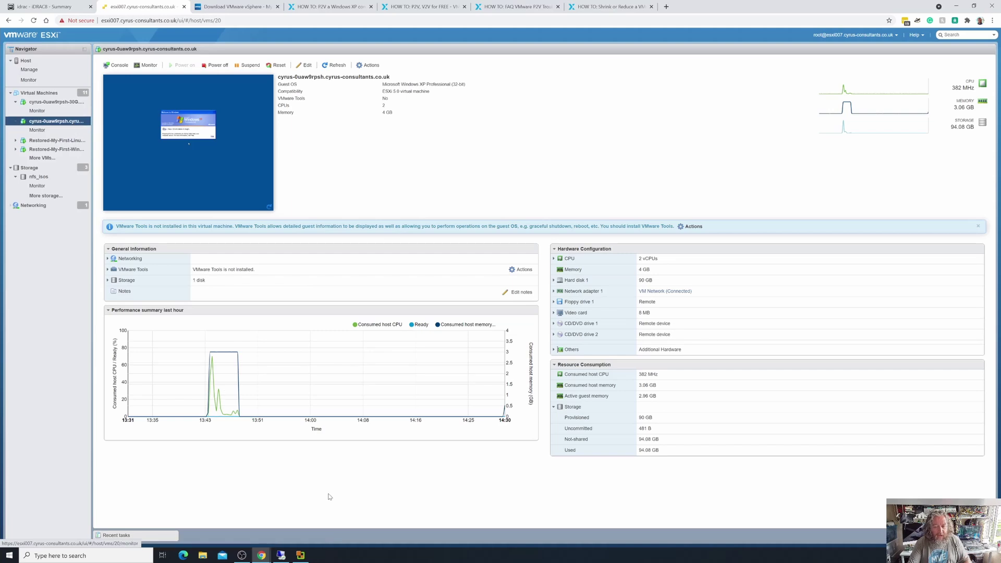
Check the XP system properties via My Computer in the Remote Desktop session, then minimize it.
left_click(281, 554)
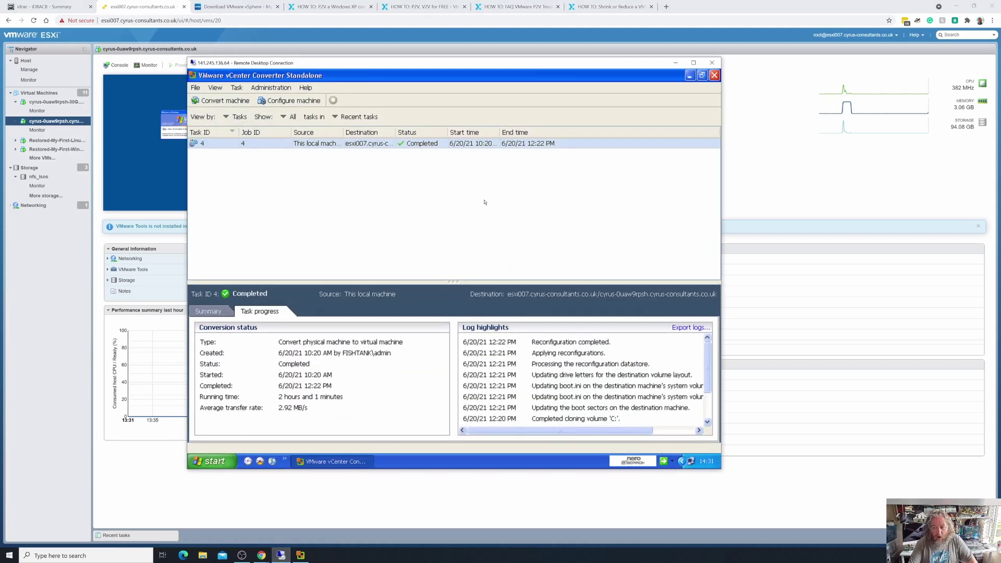
left_click(690, 75)
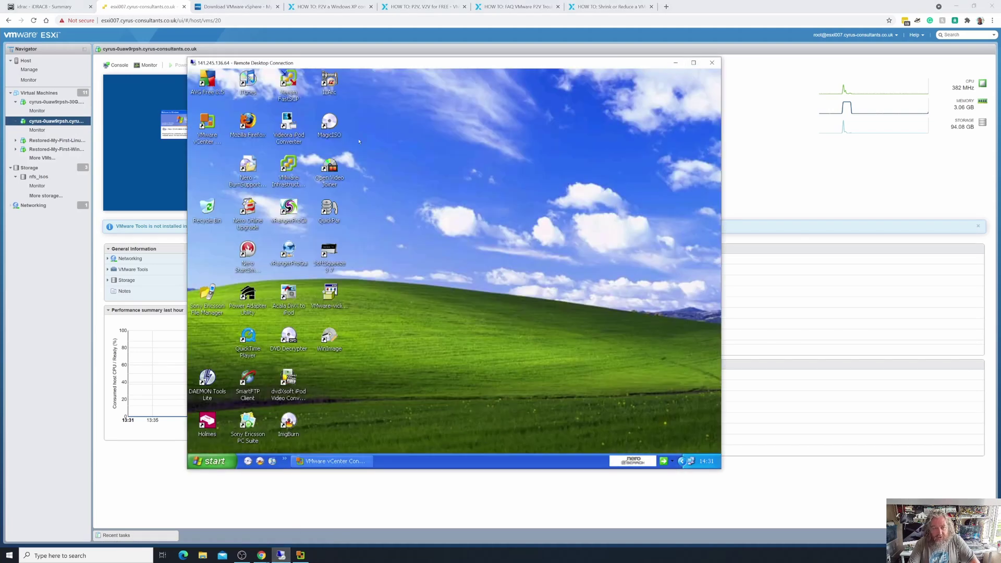
left_click(210, 461)
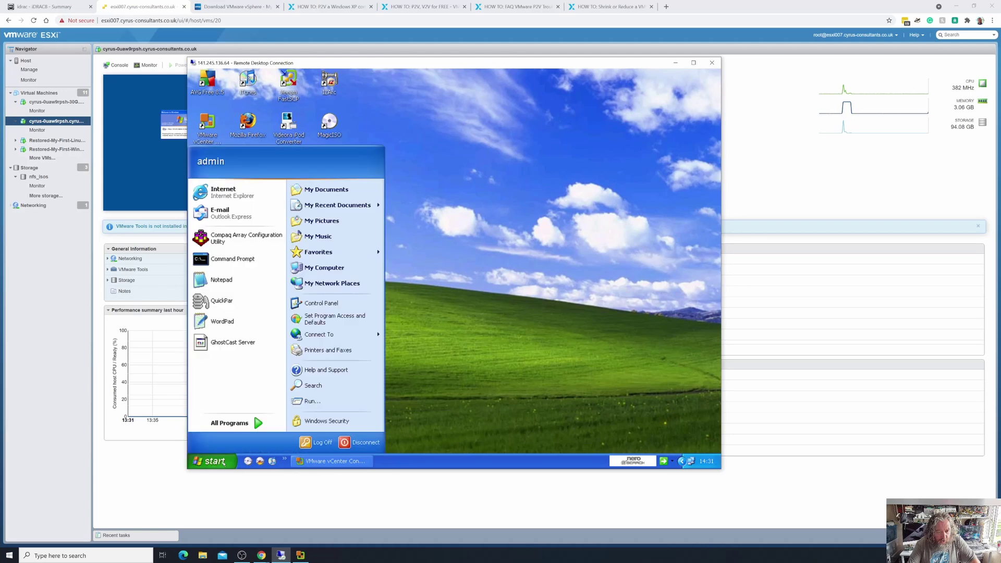
right_click(340, 269)
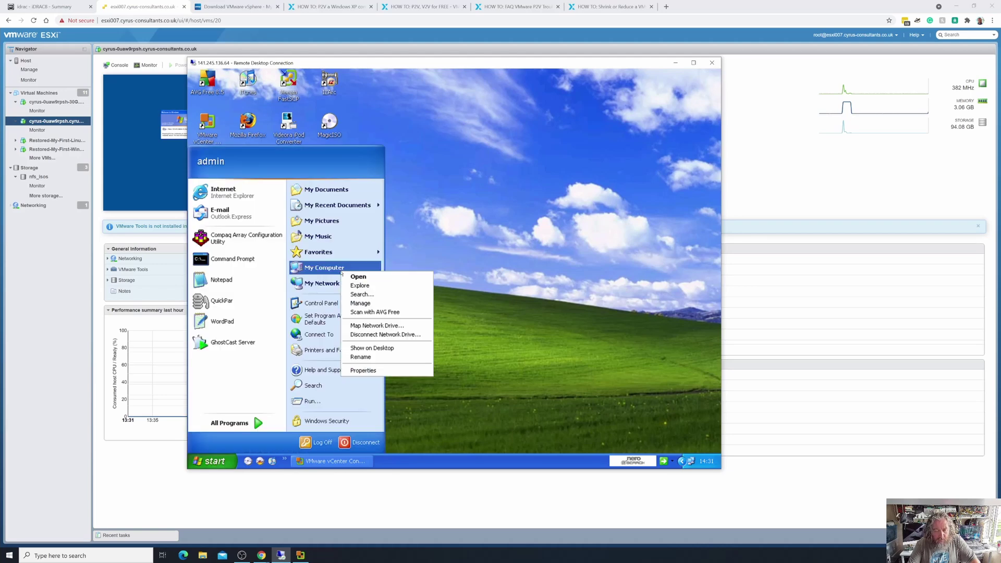
left_click(375, 371)
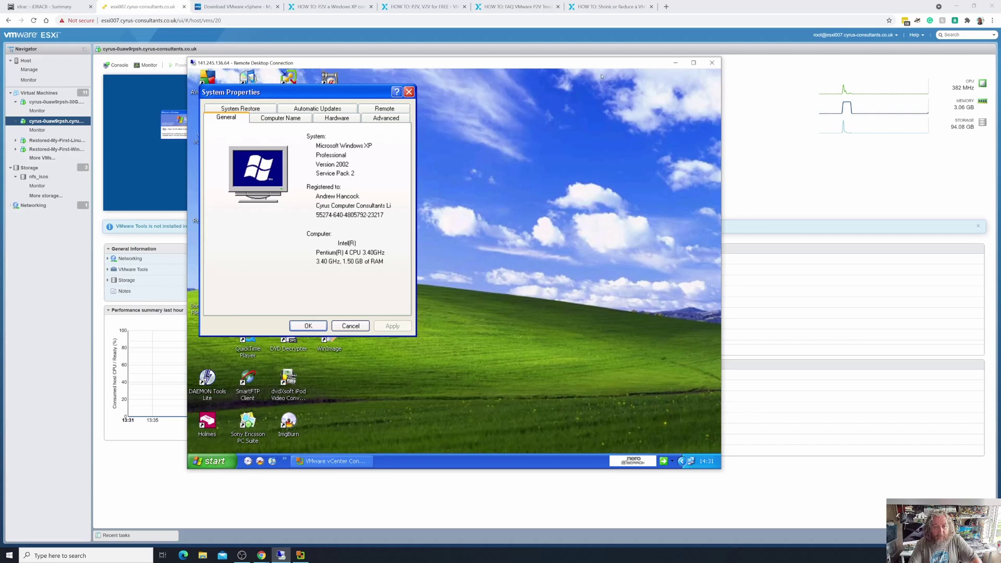
left_click(681, 65)
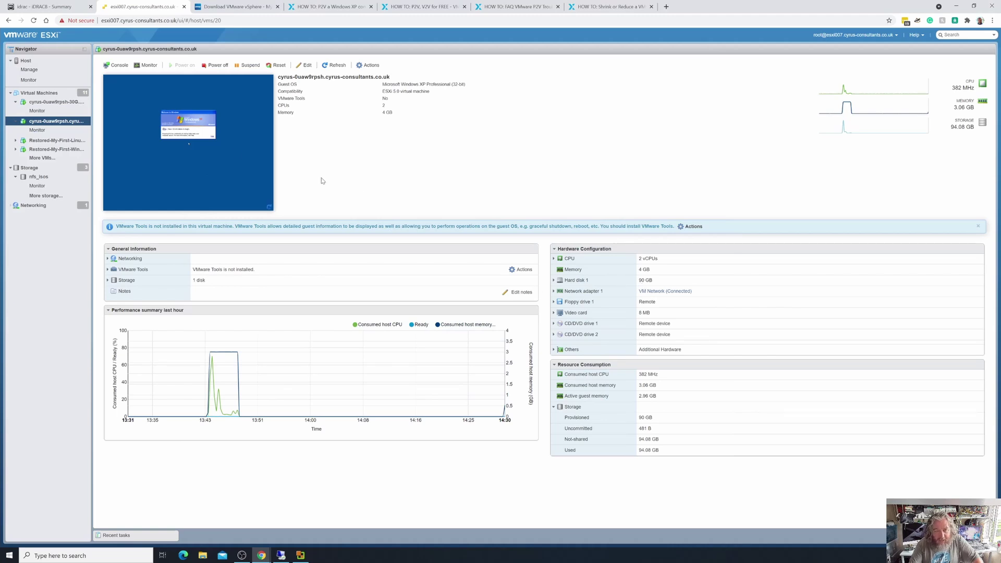
View the -30G VM's summary showing its 30 GB disk.
left_click(56, 101)
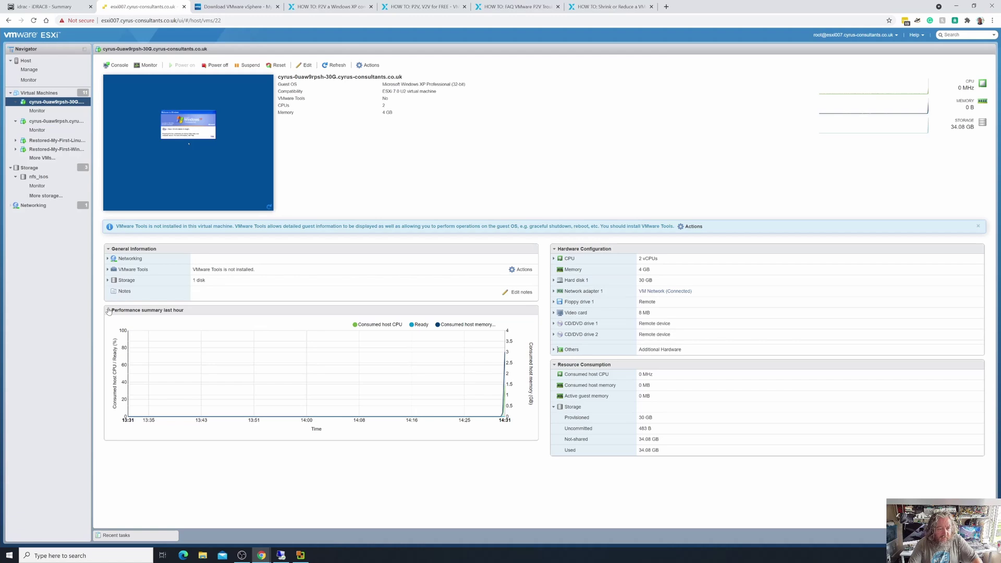
left_click(110, 310)
left_click(208, 143)
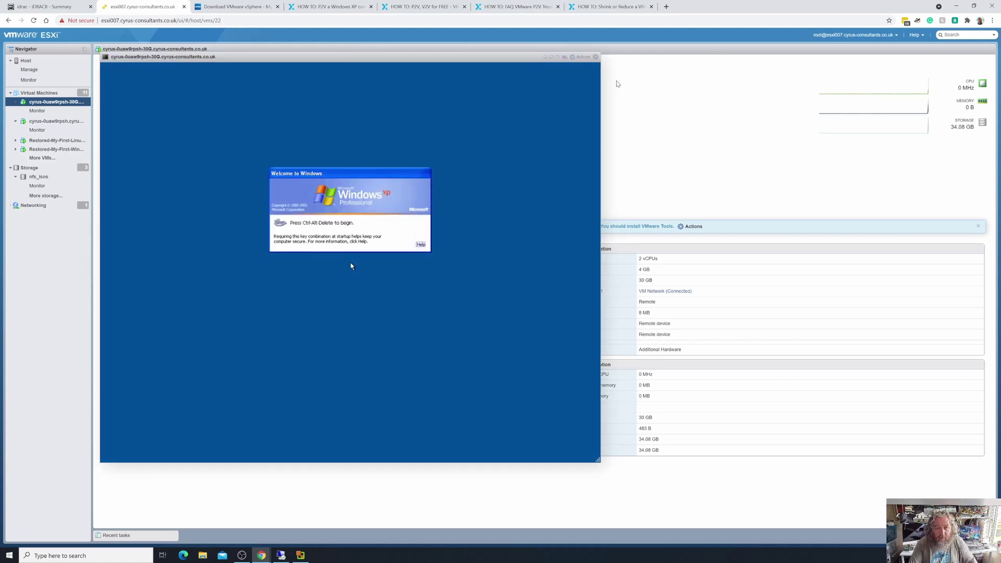
left_click(595, 56)
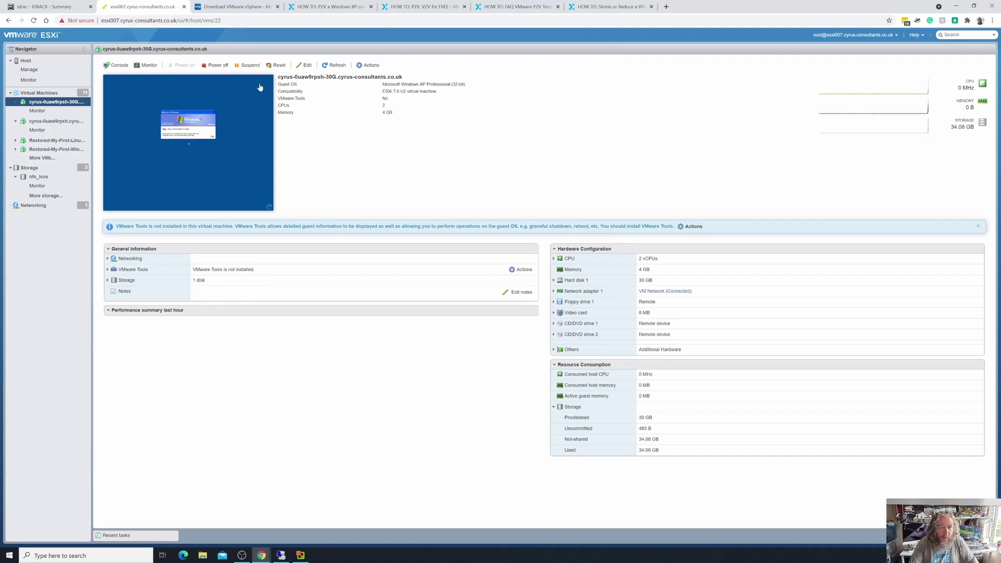
Launch the VMware Remote Console for the -30G VM and allow the browser to open it.
right_click(253, 123)
mouse_move(307, 150)
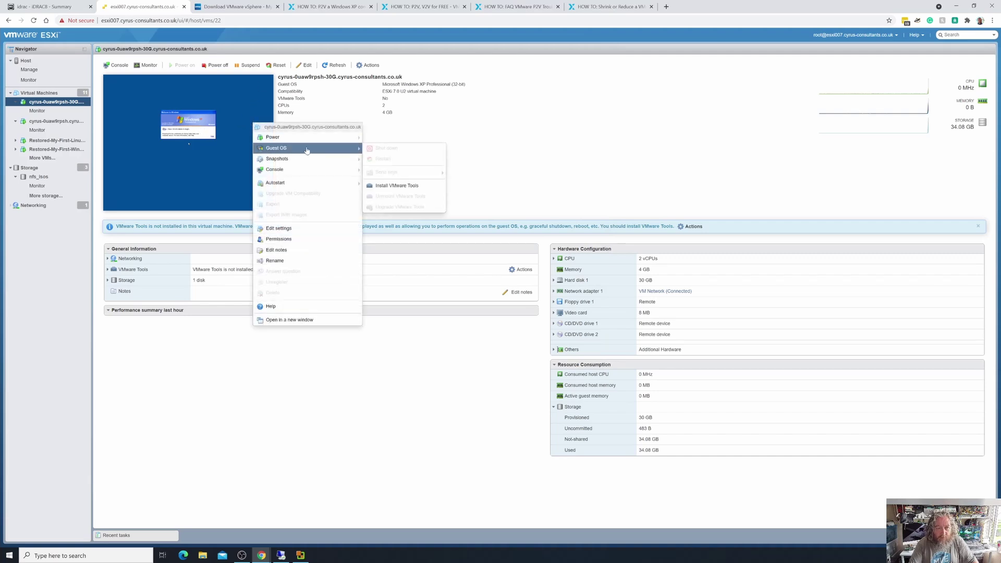
mouse_move(312, 170)
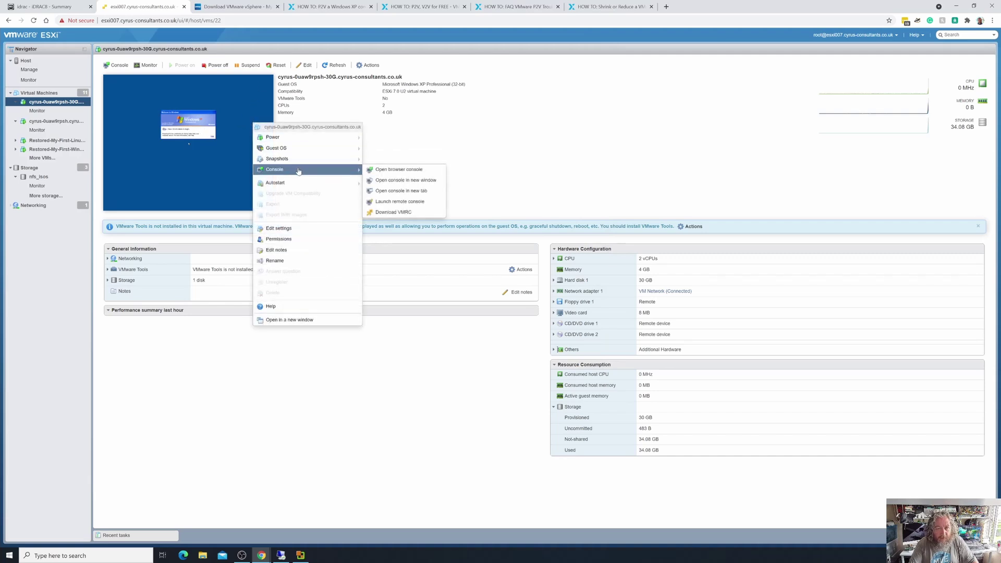
left_click(409, 204)
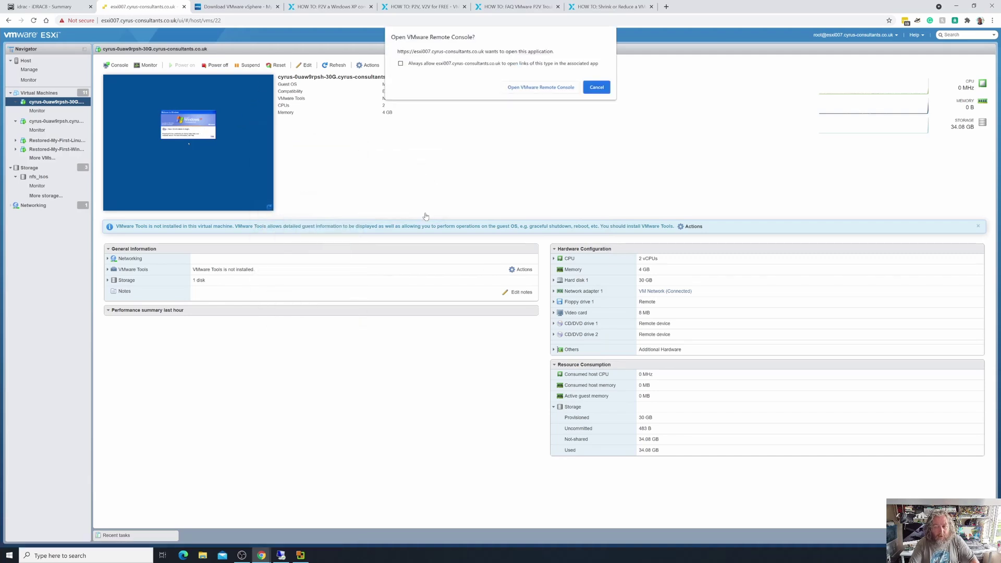
left_click(539, 88)
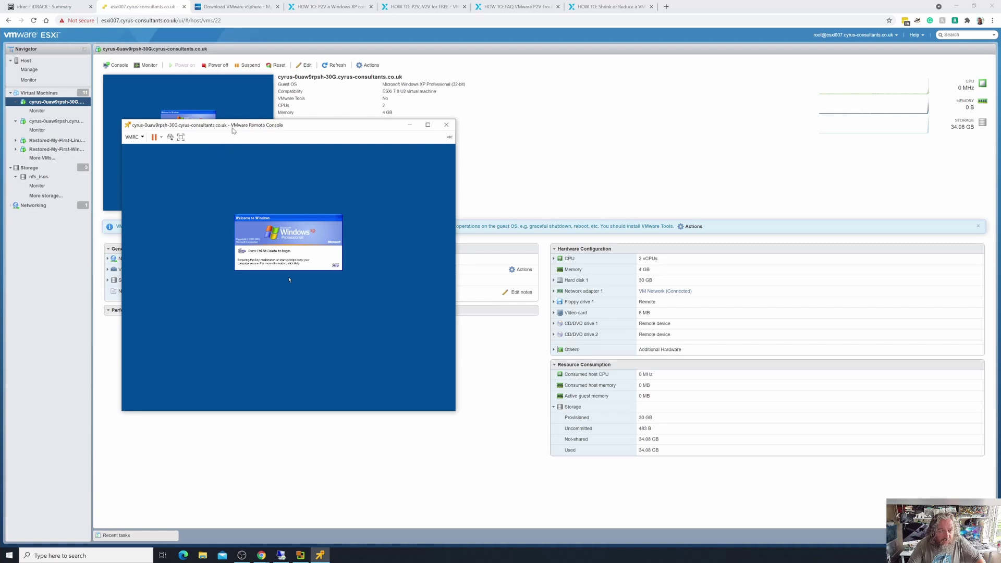
Log on to the new XP VM in the remote console using Ctrl-Alt-Del.
left_click_drag(235, 130, 362, 156)
left_click(260, 172)
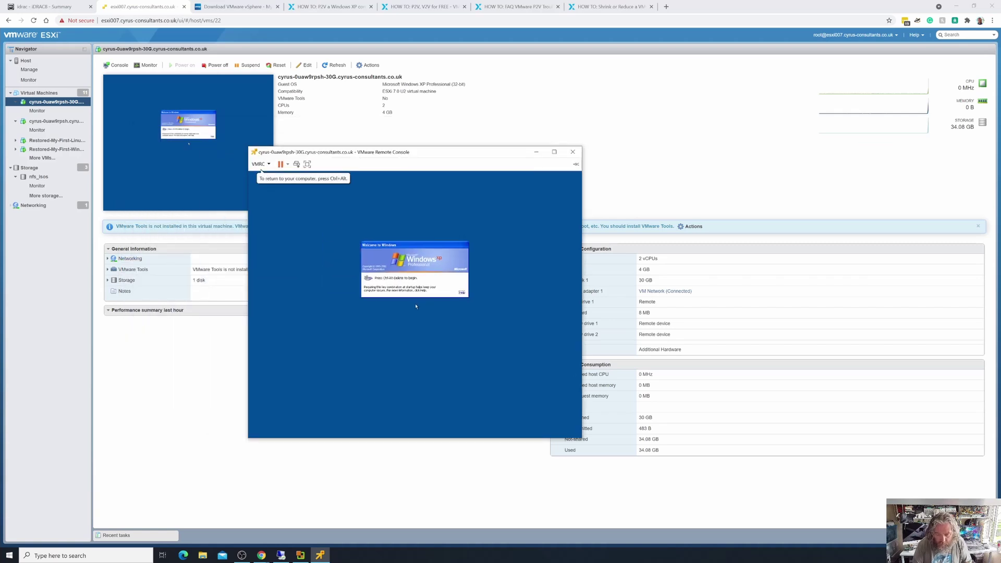
key("ctrl+alt+Insert")
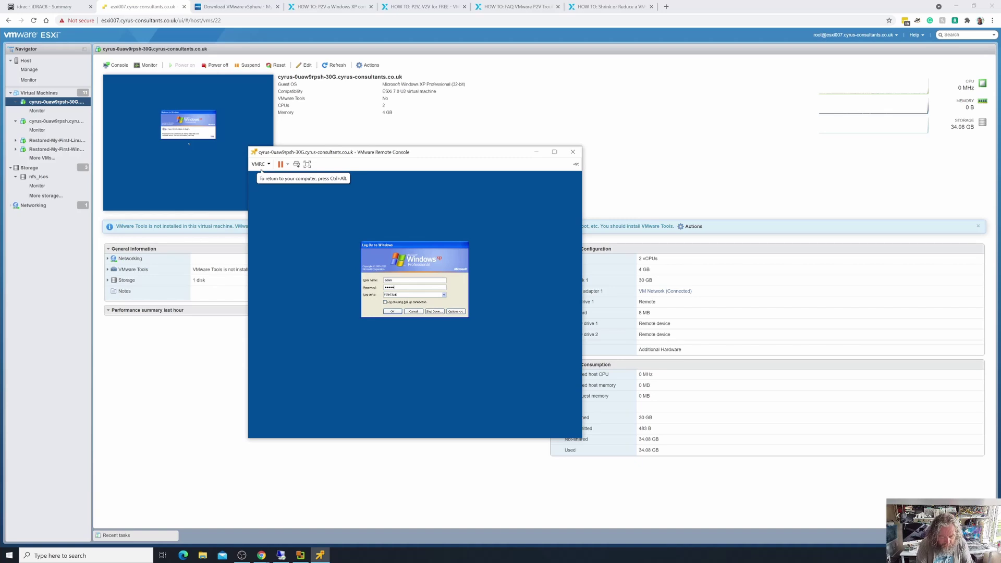
key("Return")
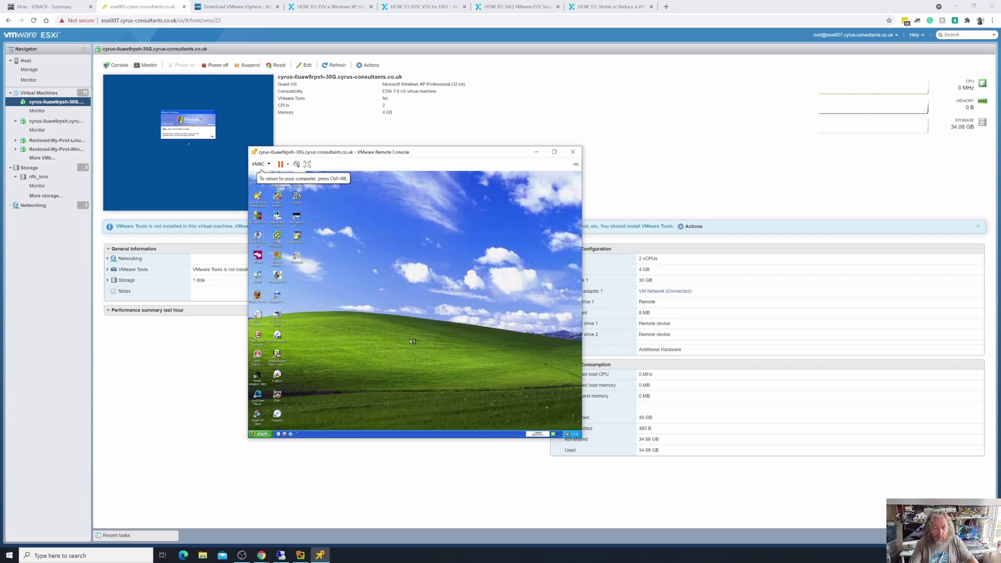
Open Local Disk (C:) properties in My Computer to confirm its roughly 30 GB capacity.
left_click(262, 435)
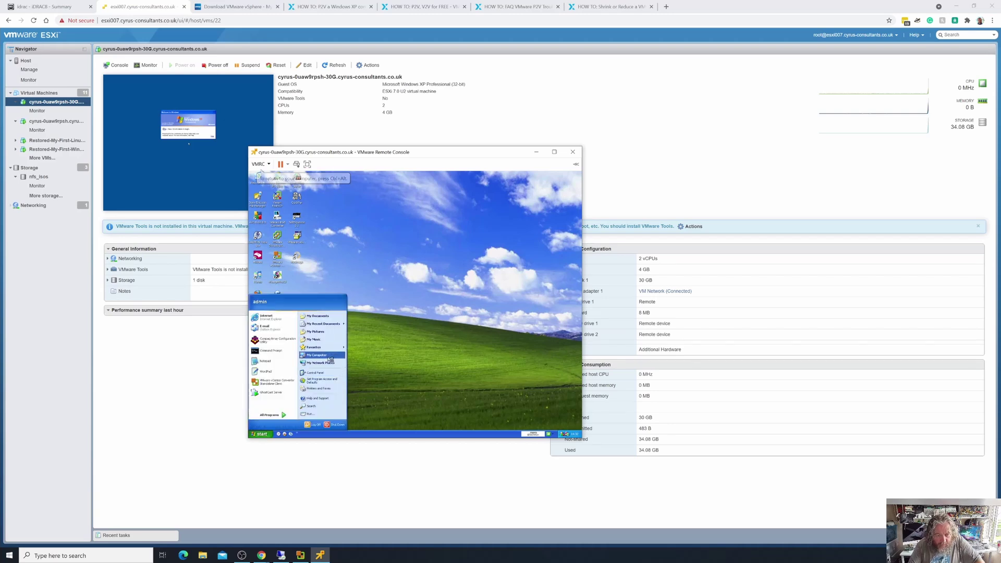
left_click(355, 358)
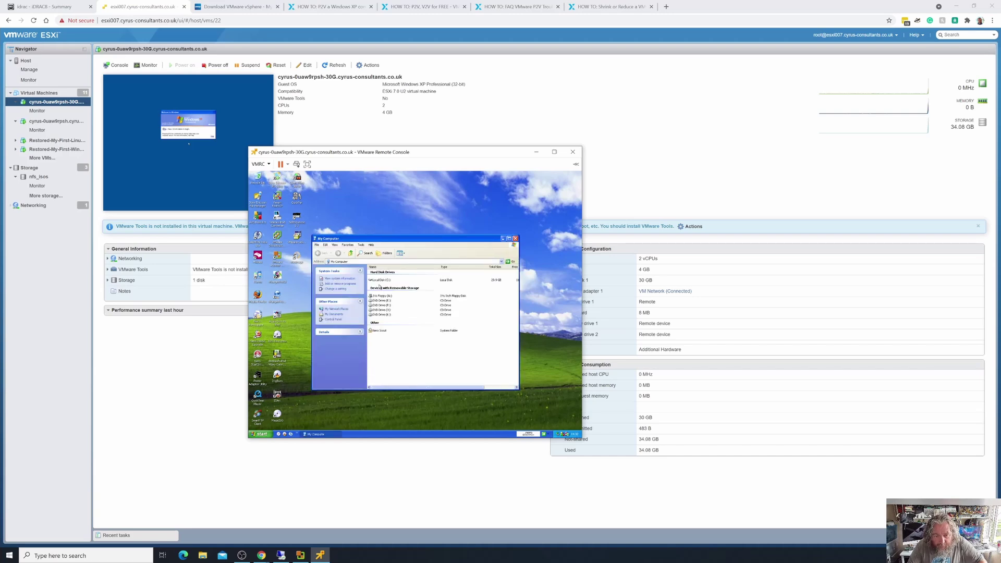
left_click(379, 280)
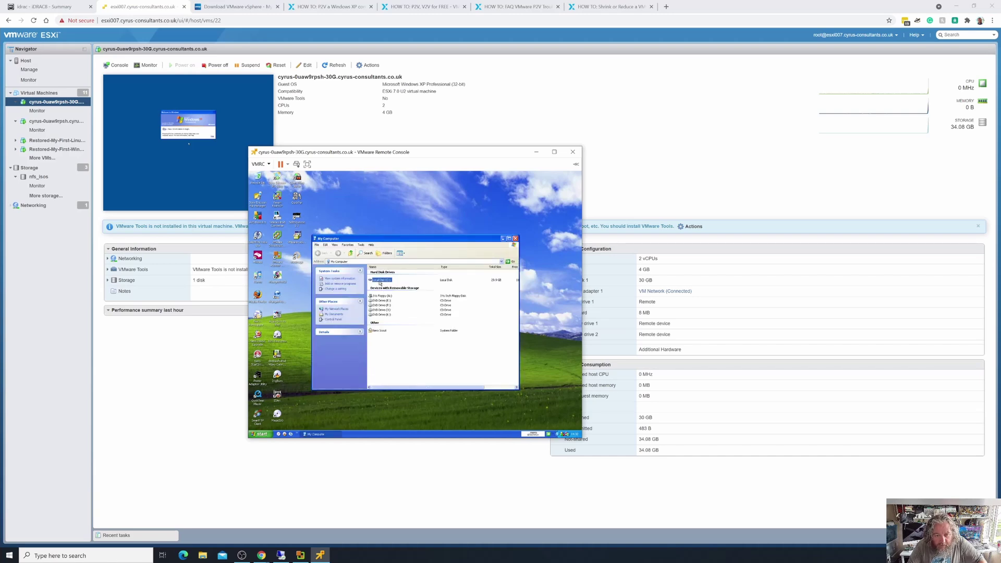
double_click(379, 281)
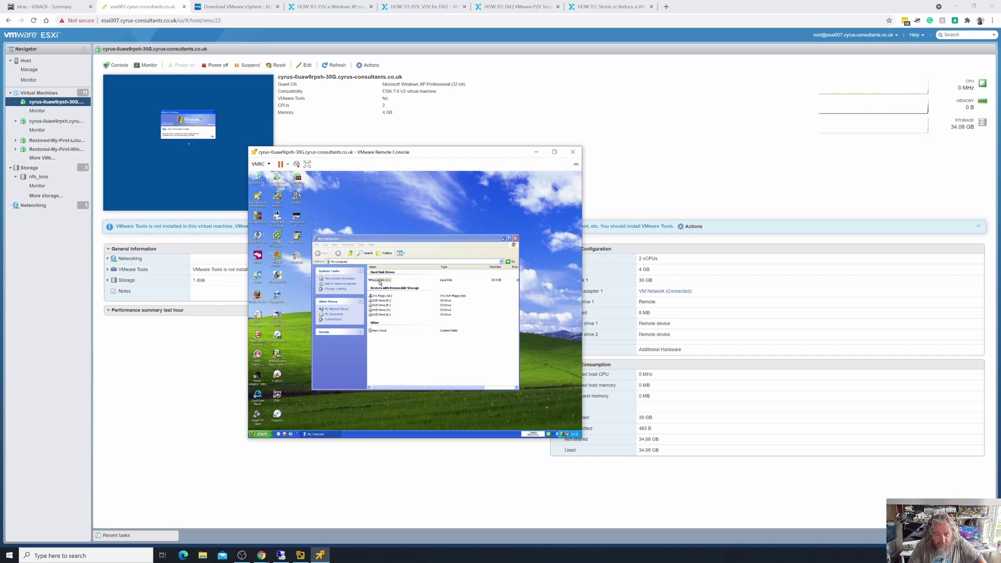
right_click(381, 282)
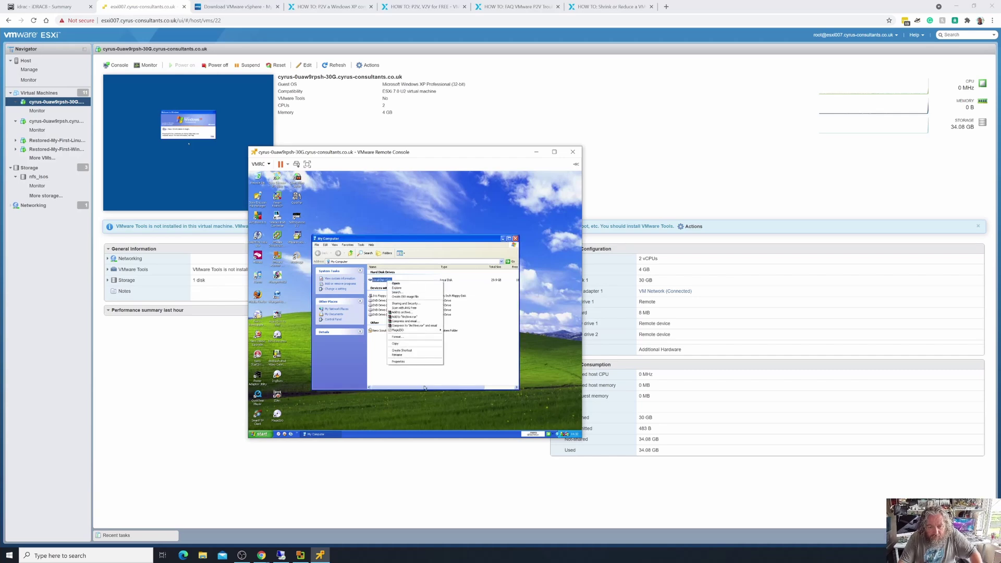
left_click(415, 362)
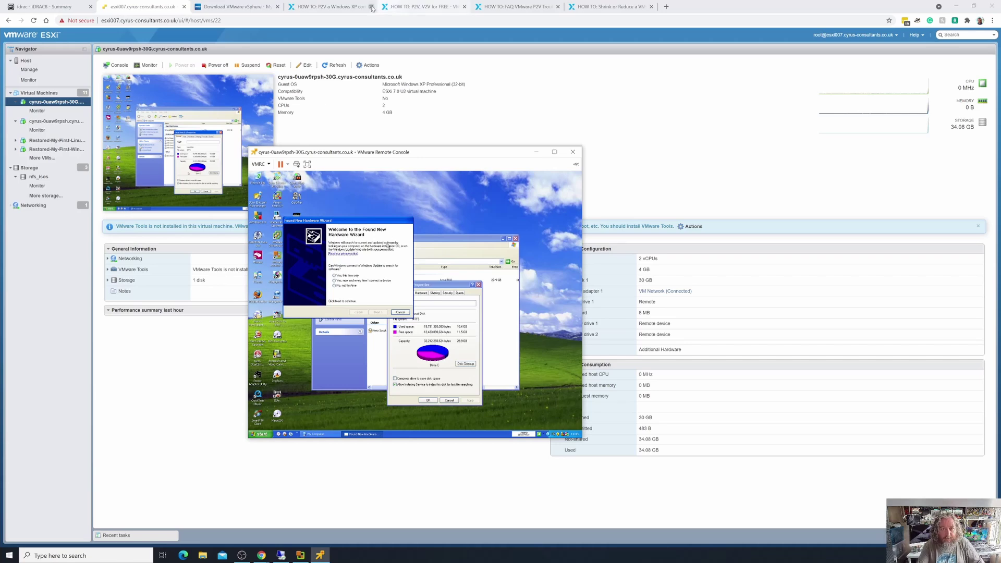
left_click(347, 12)
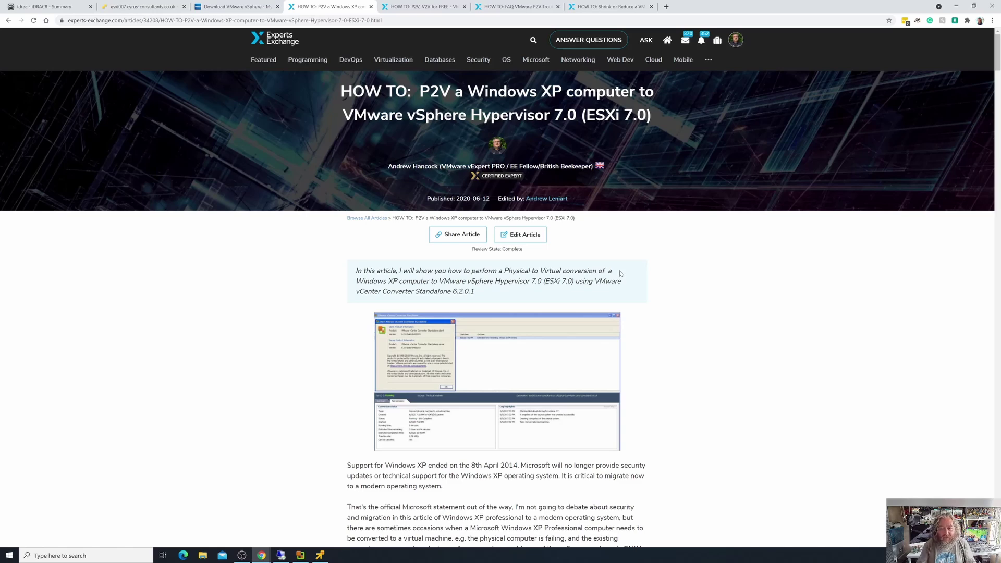
Read down the Windows XP P2V article, then switch to the P2V, V2V for FREE Converter 6.2.0.1 article.
scroll(652, 344, "down", 5)
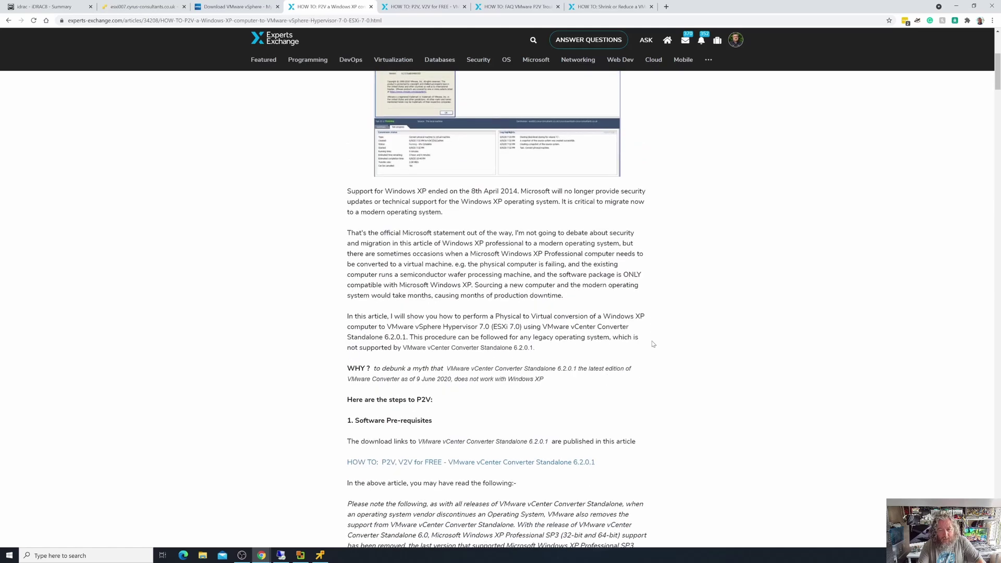
scroll(653, 344, "down", 2)
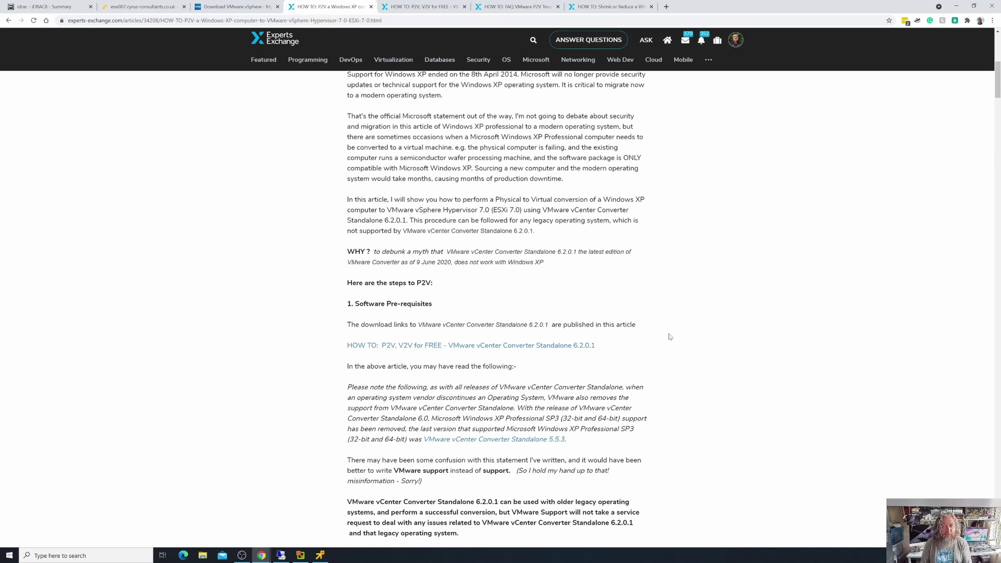
left_click(432, 8)
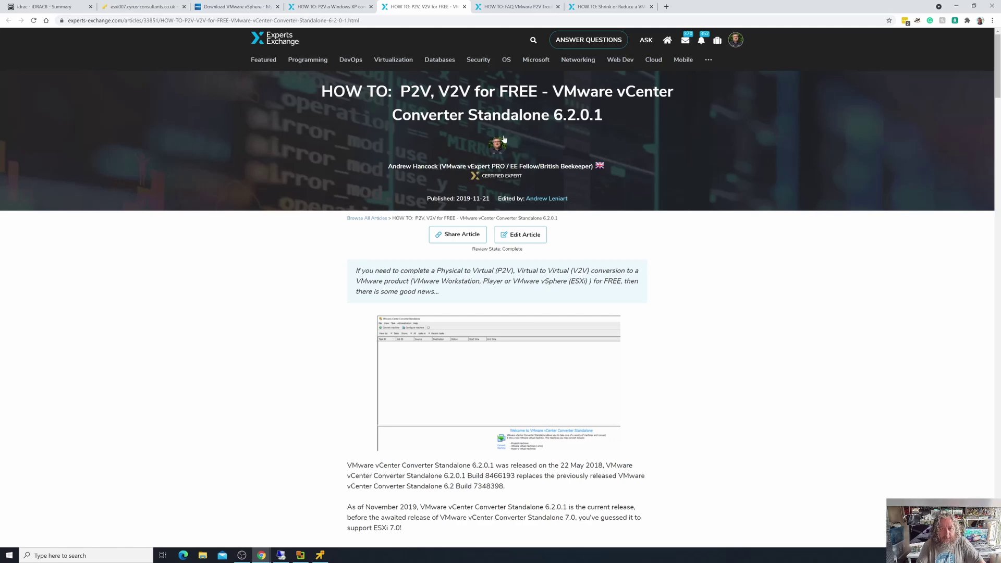
Skim the FAQ VMware P2V Troubleshooting article, then move on to the Shrink or Reduce VMDK article.
left_click(509, 12)
mouse_move(476, 61)
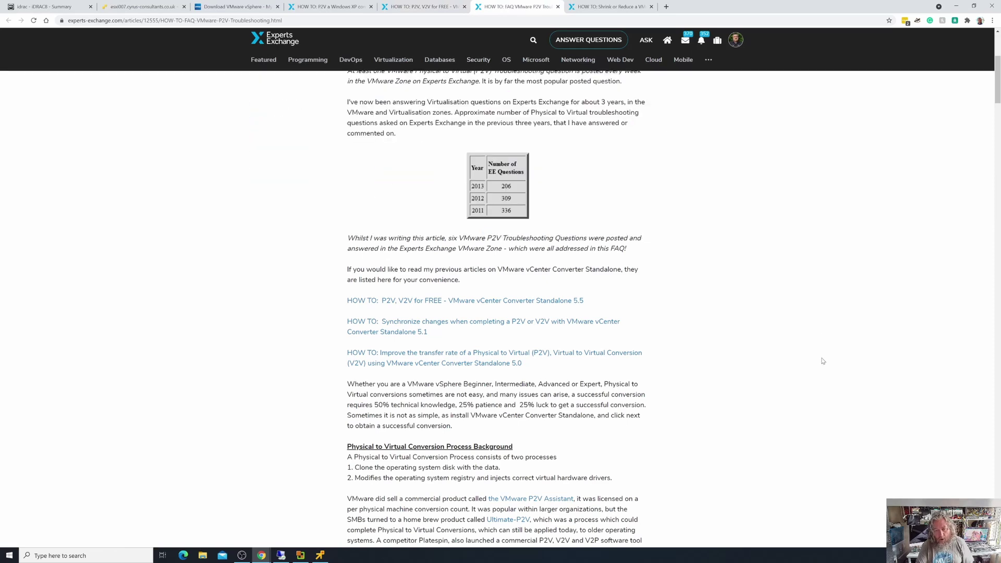
scroll(821, 362, "up", 5)
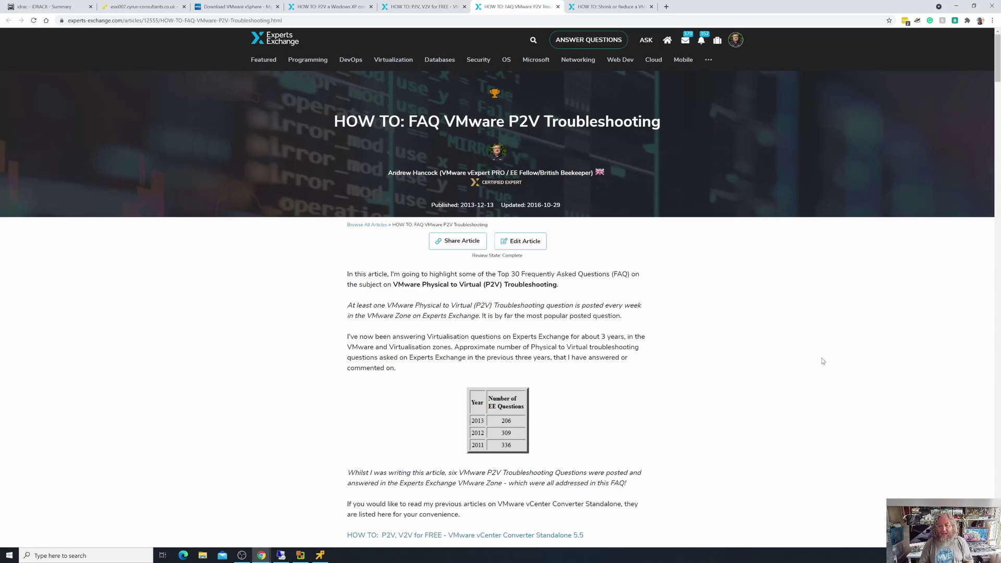
scroll(823, 361, "down", 5)
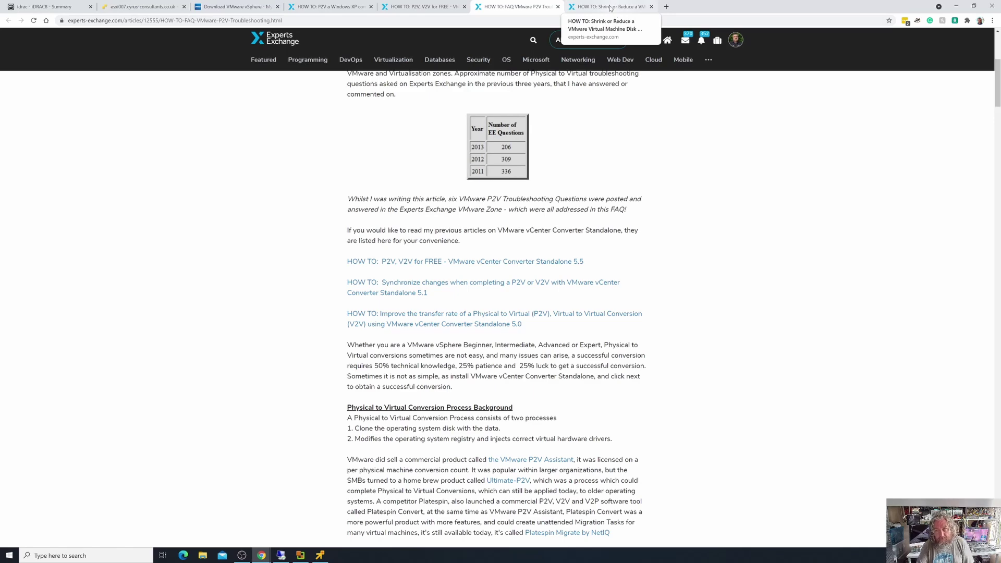
left_click(608, 7)
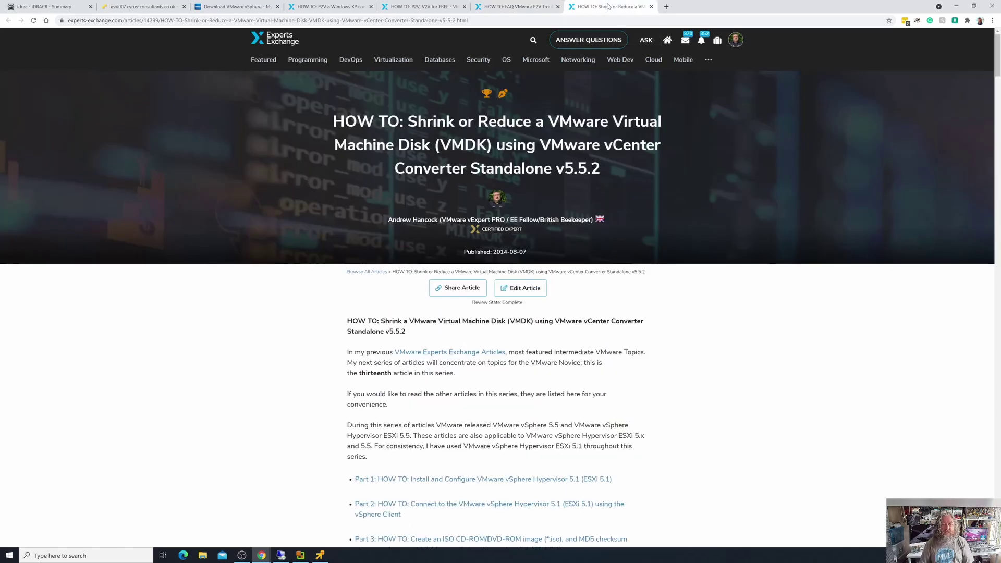